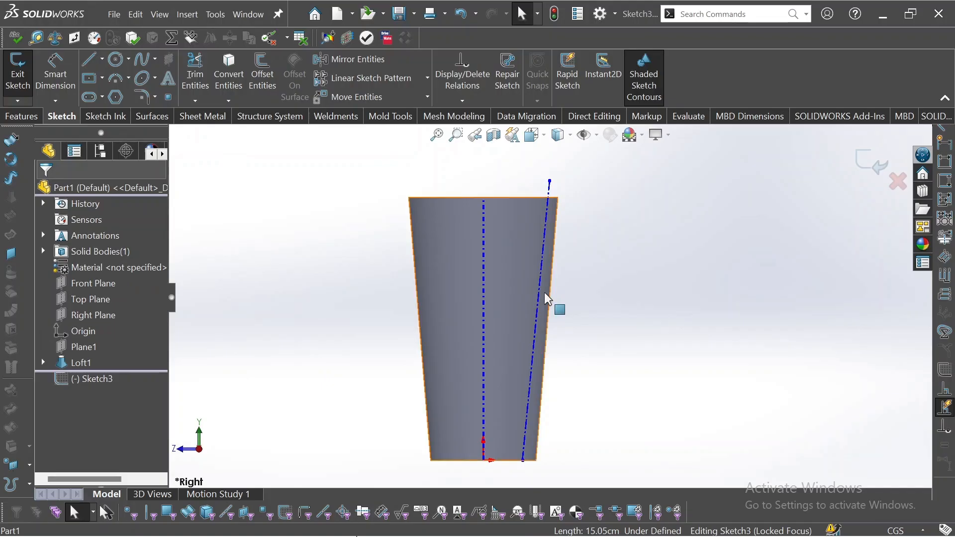
- Make the slanted construction line parallel to the cup's adjacent side edge and move its upper endpoint onto the top rim
{"action": "left_click", "coordinate": [545, 269], "text": "ctrl"}
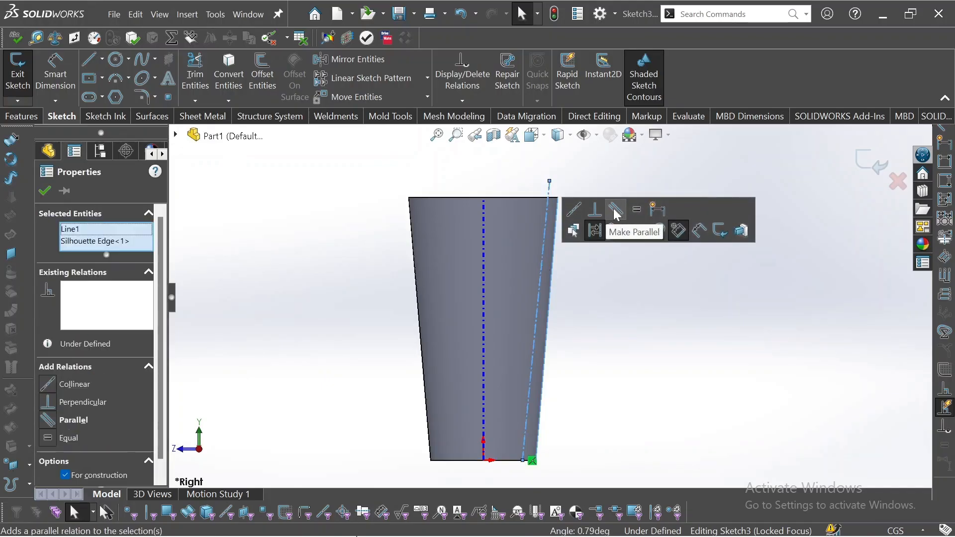
{"action": "left_click", "coordinate": [616, 209]}
{"action": "left_click", "coordinate": [589, 304]}
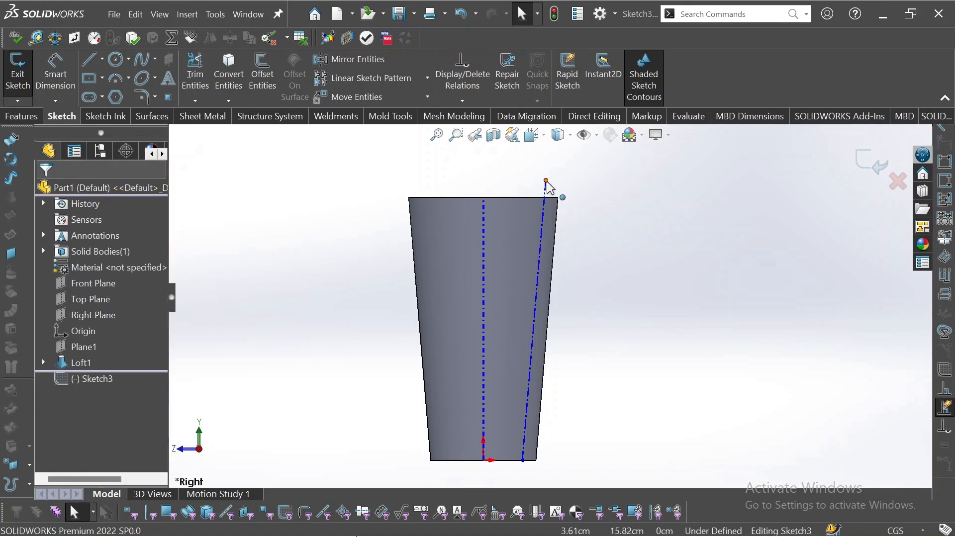
{"action": "mouse_move", "coordinate": [547, 182]}
{"action": "left_mouse_down"}
{"action": "mouse_move", "coordinate": [550, 206]}
{"action": "mouse_move", "coordinate": [546, 199]}
{"action": "left_mouse_up"}
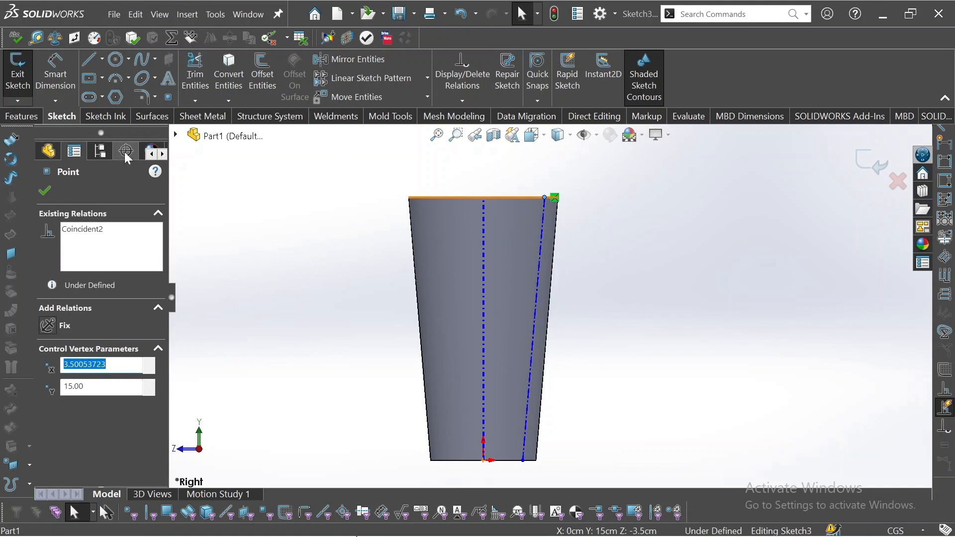
- Dimension the slanted construction line 0.5 cm from the cup's parallel side edge
{"action": "left_click", "coordinate": [65, 74]}
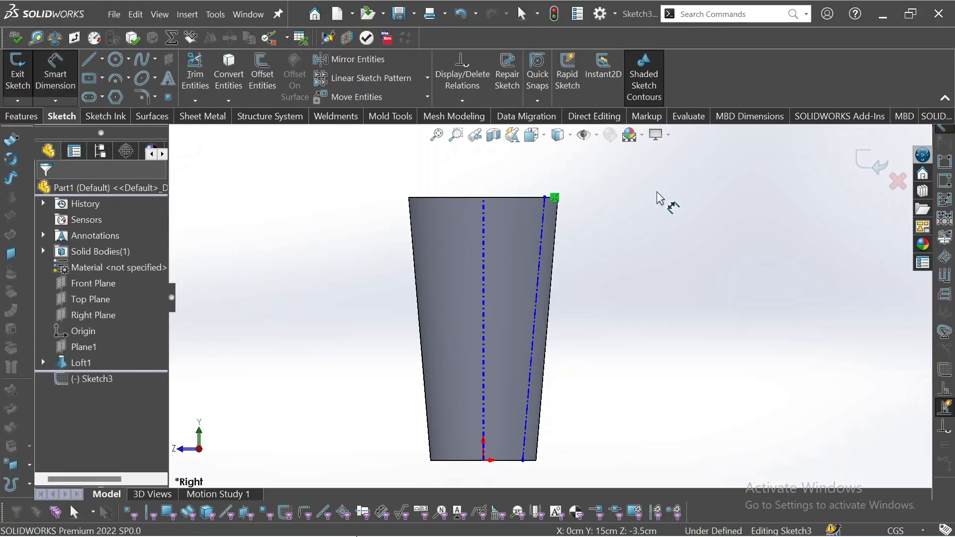
{"action": "left_click", "coordinate": [545, 241]}
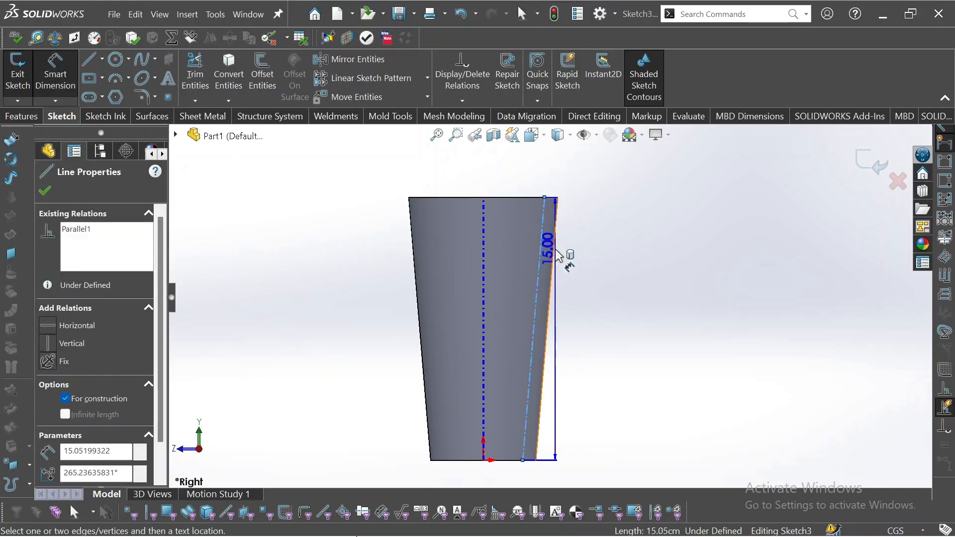
{"action": "left_click", "coordinate": [552, 247]}
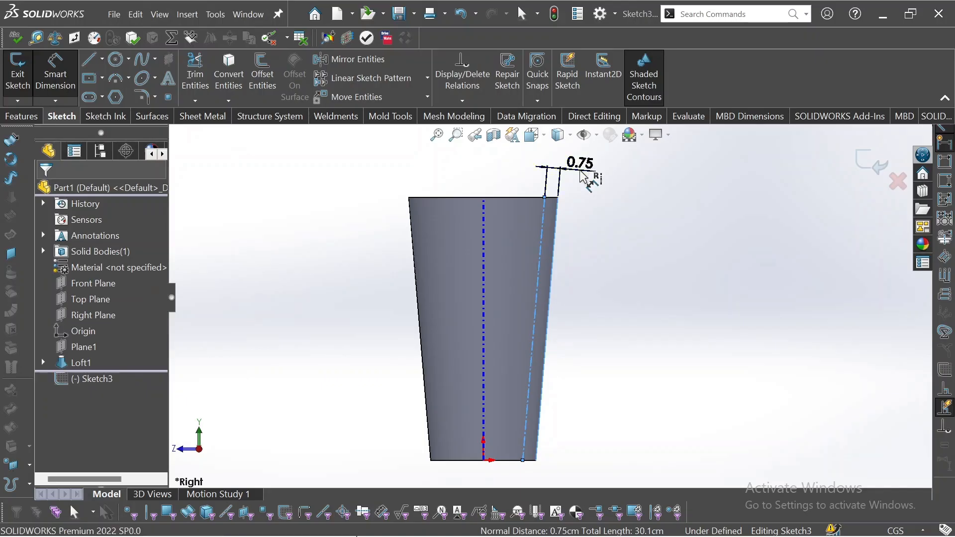
{"action": "left_click", "coordinate": [584, 175]}
{"action": "type", "text": "0.5"}
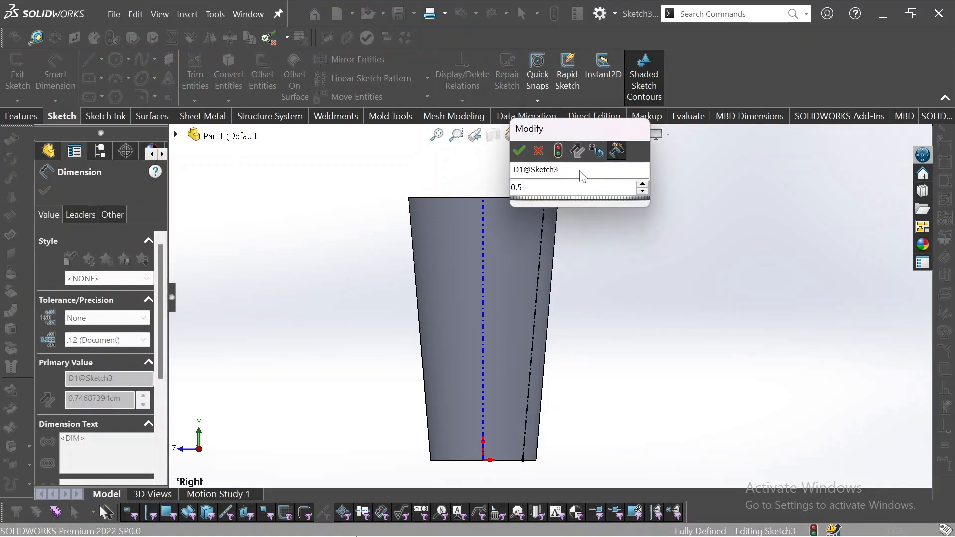
{"action": "key", "text": "Return"}
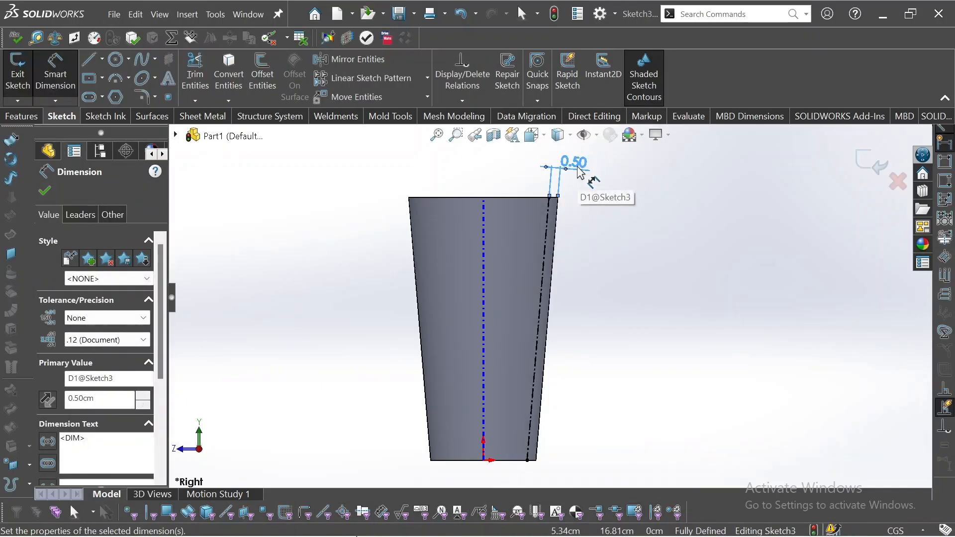
- Sketch a two-point spline on the slanted construction line, from about 2.7 cm to about 13.4 cm above the cup's base
{"action": "left_click", "coordinate": [142, 60]}
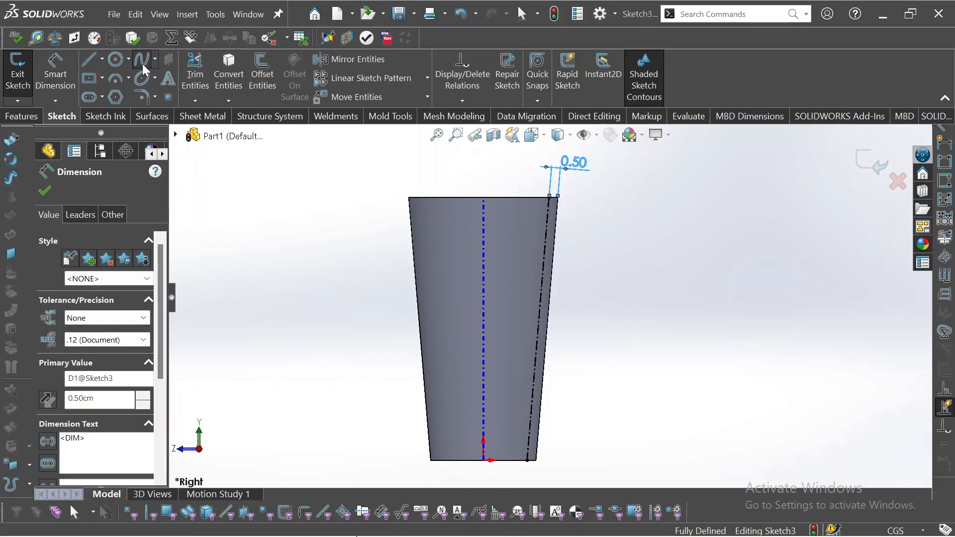
{"action": "left_click", "coordinate": [531, 415]}
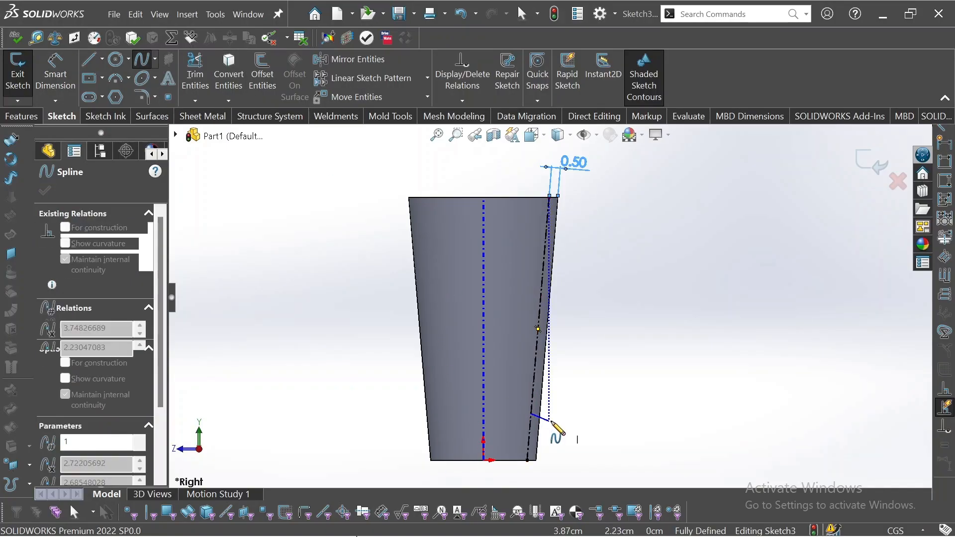
{"action": "left_click", "coordinate": [549, 228]}
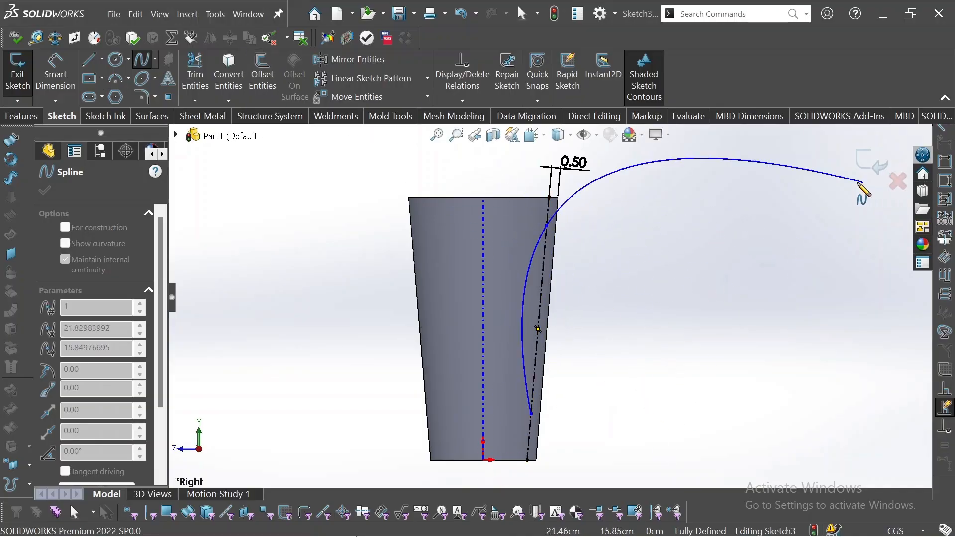
{"action": "left_click", "coordinate": [139, 61]}
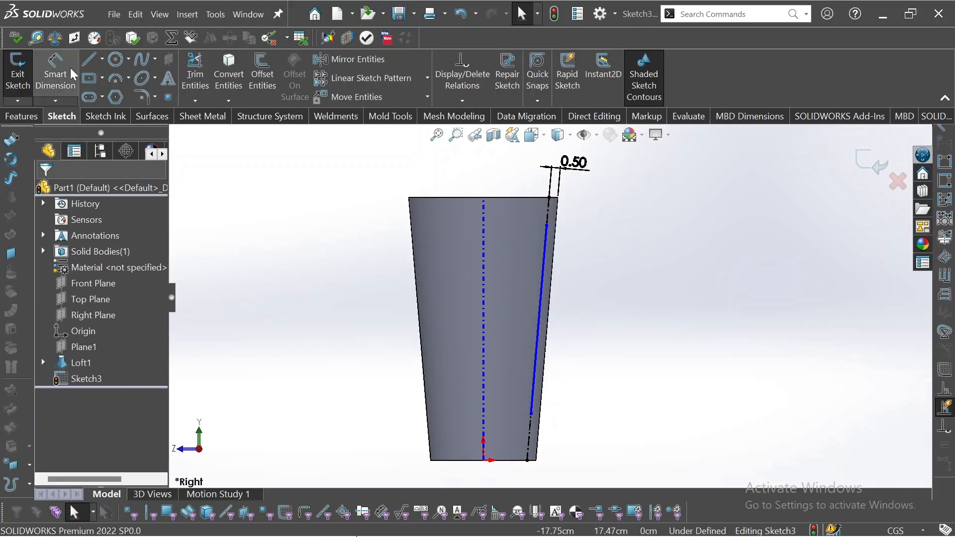
- Bow the spline outward from the cup into a handle curve by adjusting its upper and lower tangent handles
{"action": "left_click", "coordinate": [543, 282]}
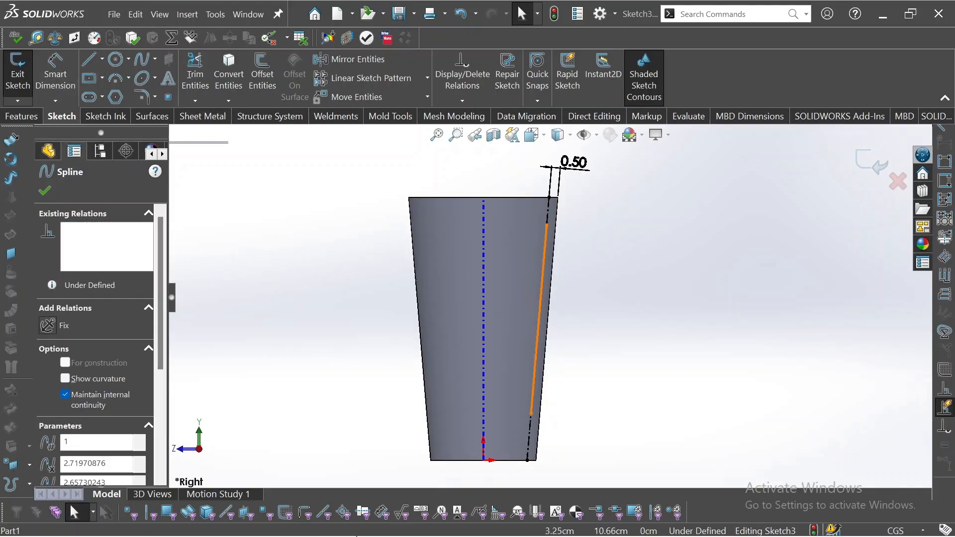
{"action": "left_click_drag", "start_coordinate": [544, 280], "coordinate": [618, 252]}
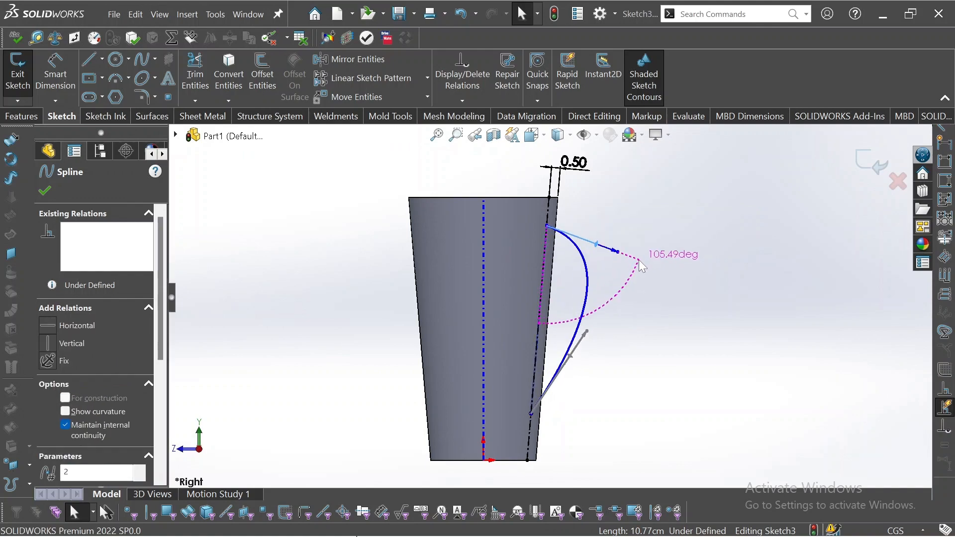
{"action": "left_click_drag", "start_coordinate": [586, 330], "coordinate": [617, 392]}
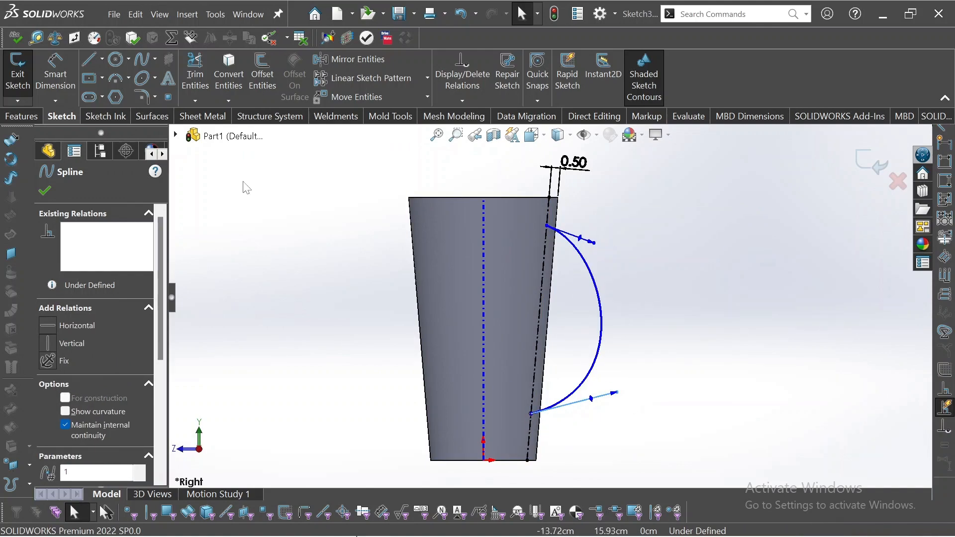
- Dimension the spline's lower endpoint 3.5 cm above the cup's bottom edge
{"action": "left_click", "coordinate": [55, 67]}
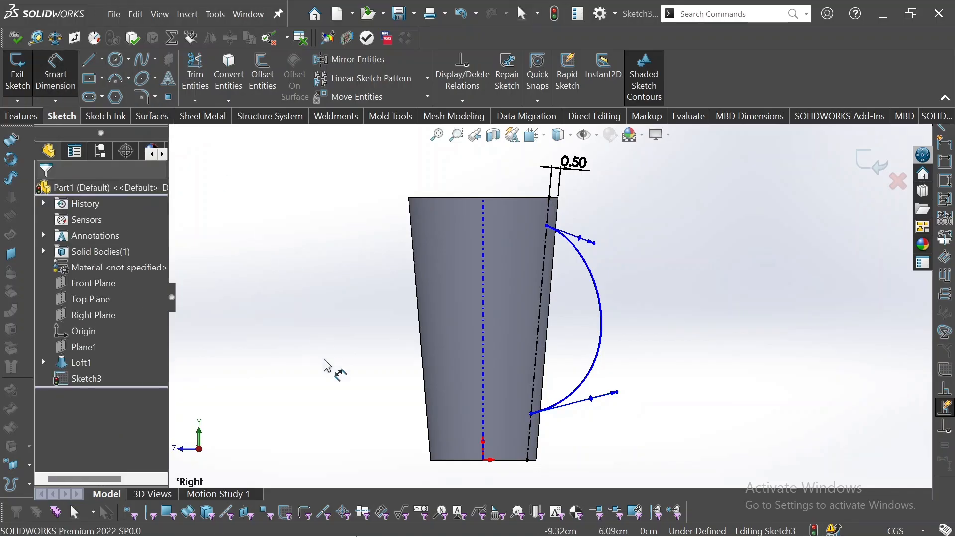
{"action": "left_click", "coordinate": [532, 413]}
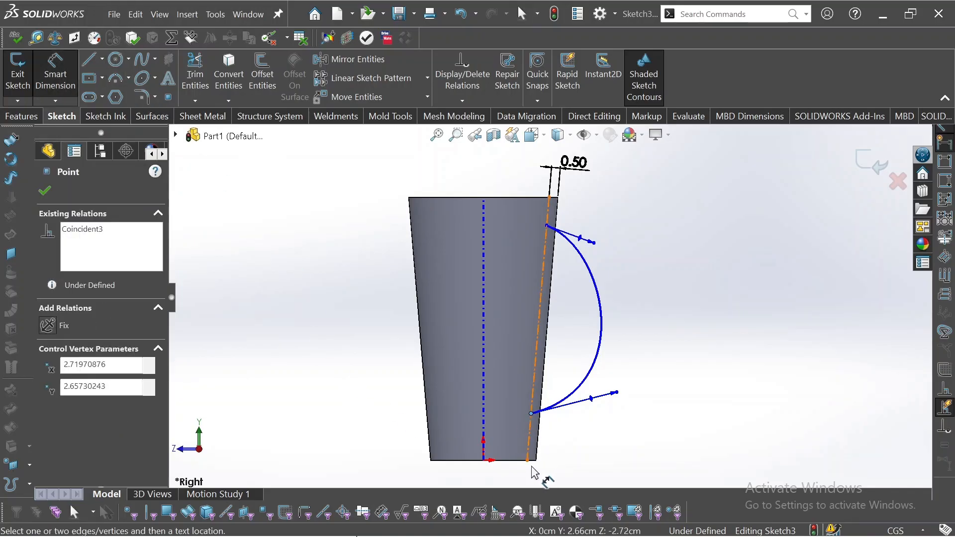
{"action": "left_click", "coordinate": [527, 460]}
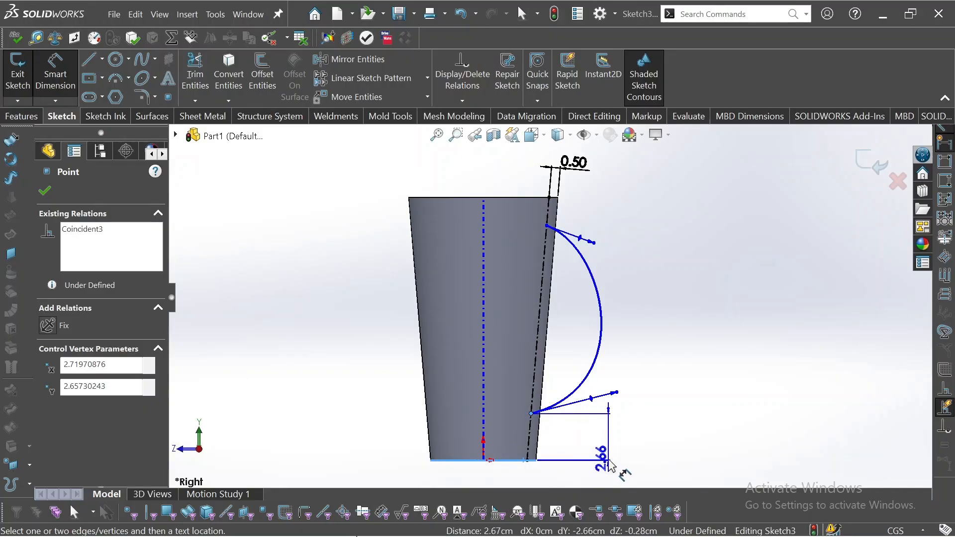
{"action": "scroll", "coordinate": [572, 470], "scroll_direction": "up", "scroll_amount": 2}
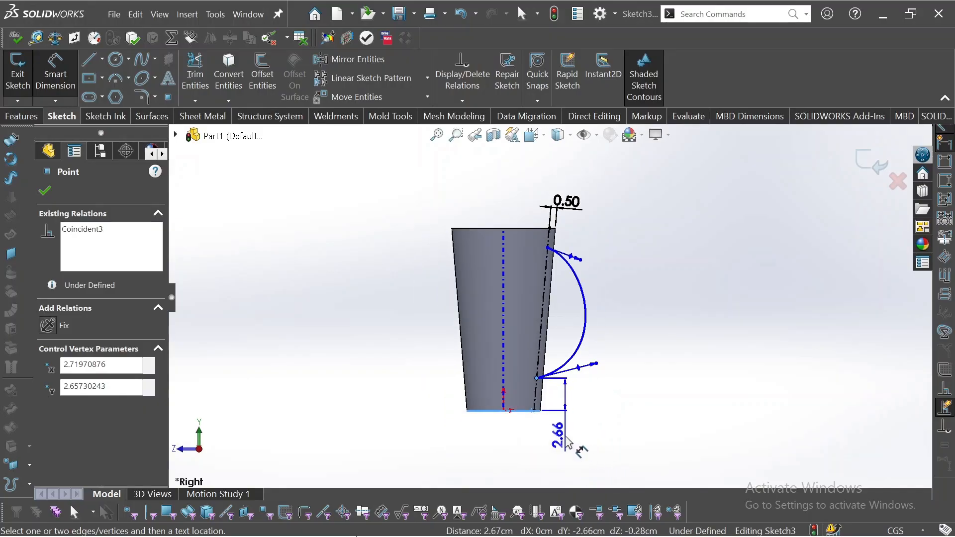
{"action": "left_click", "coordinate": [565, 435]}
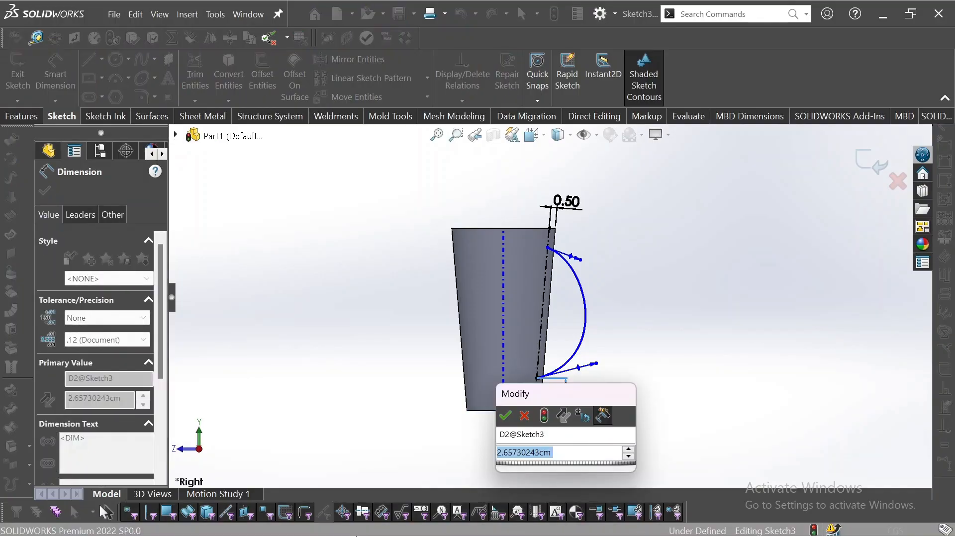
{"action": "type", "text": "3.5"}
{"action": "key", "text": "Return"}
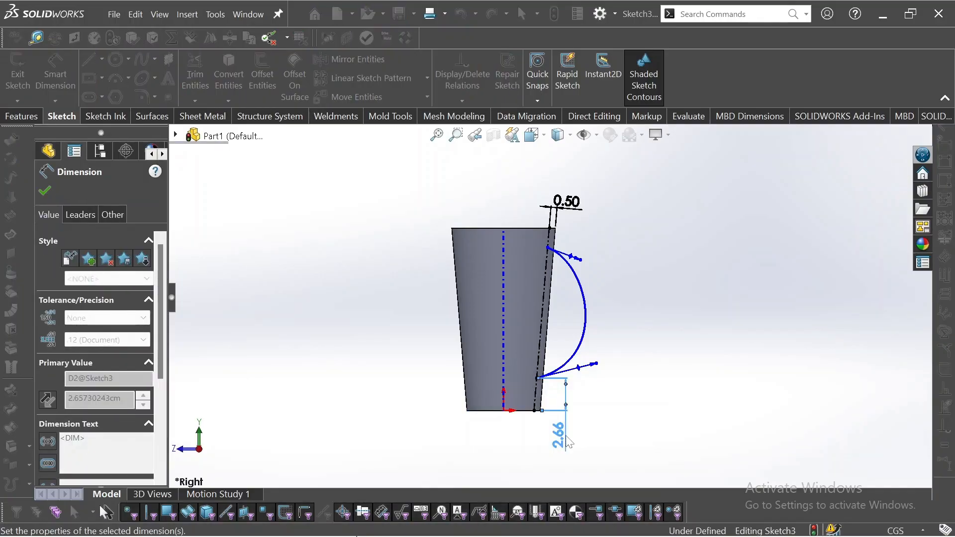
- Dimension the spline's upper endpoint 3 cm below the cup's top edge
{"action": "left_click", "coordinate": [548, 248]}
{"action": "left_click", "coordinate": [540, 229]}
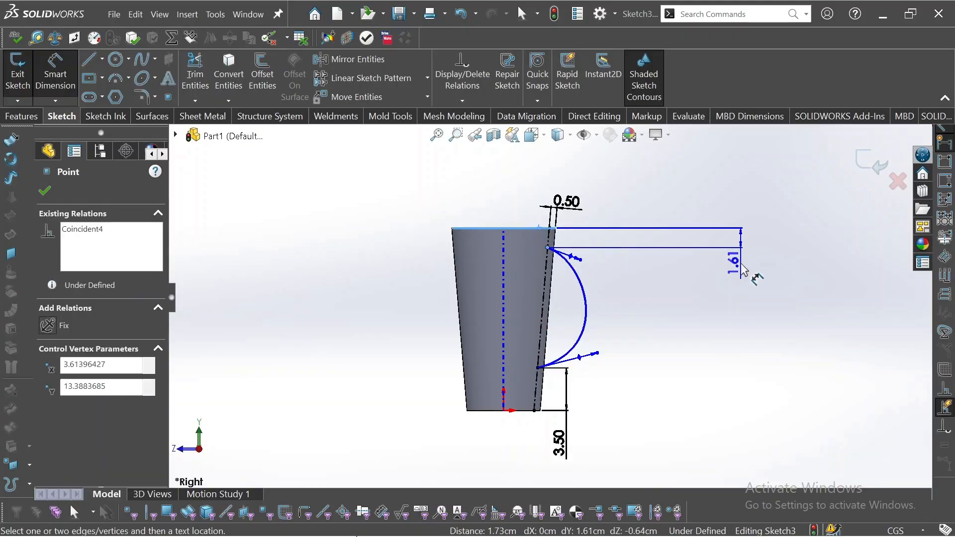
{"action": "left_click", "coordinate": [771, 215]}
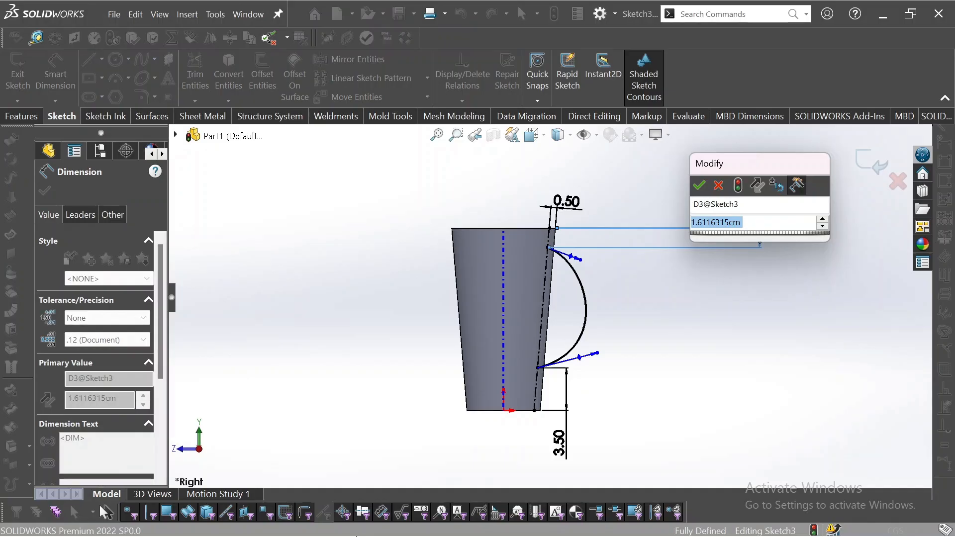
{"action": "type", "text": "3"}
{"action": "key", "text": "Return"}
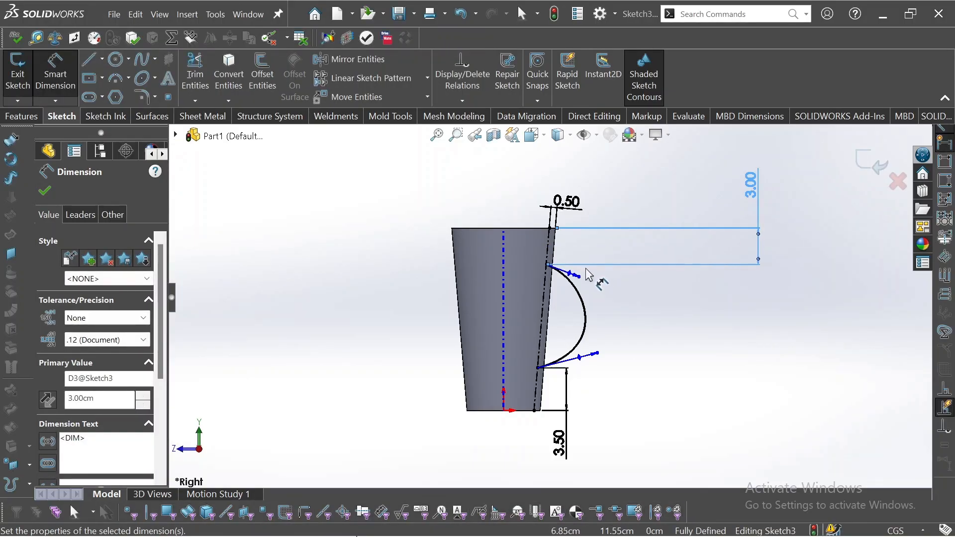
- Dimension the angle between the spline's upper tangent handle and the slanted construction line as 65 degrees
{"action": "scroll", "coordinate": [588, 274], "scroll_direction": "down", "scroll_amount": 2}
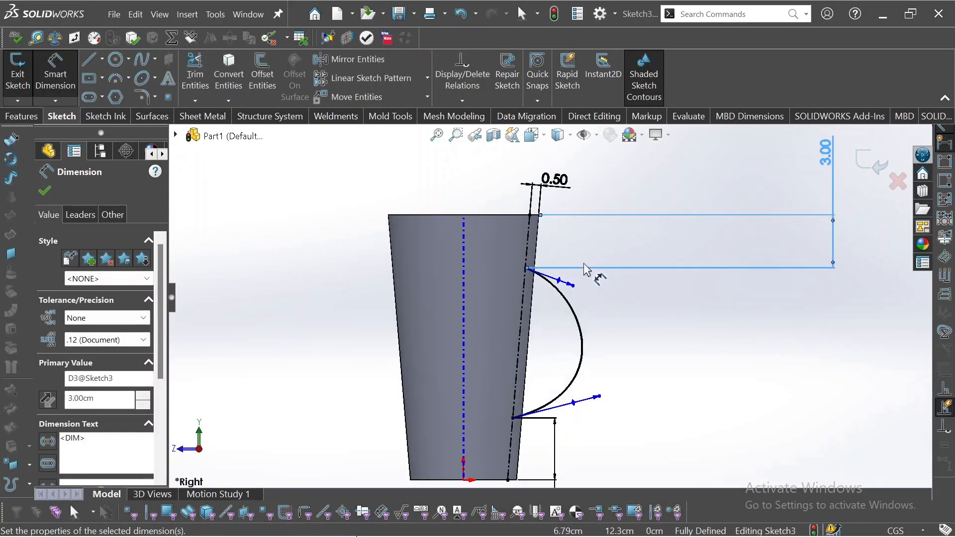
{"action": "left_click", "coordinate": [562, 284]}
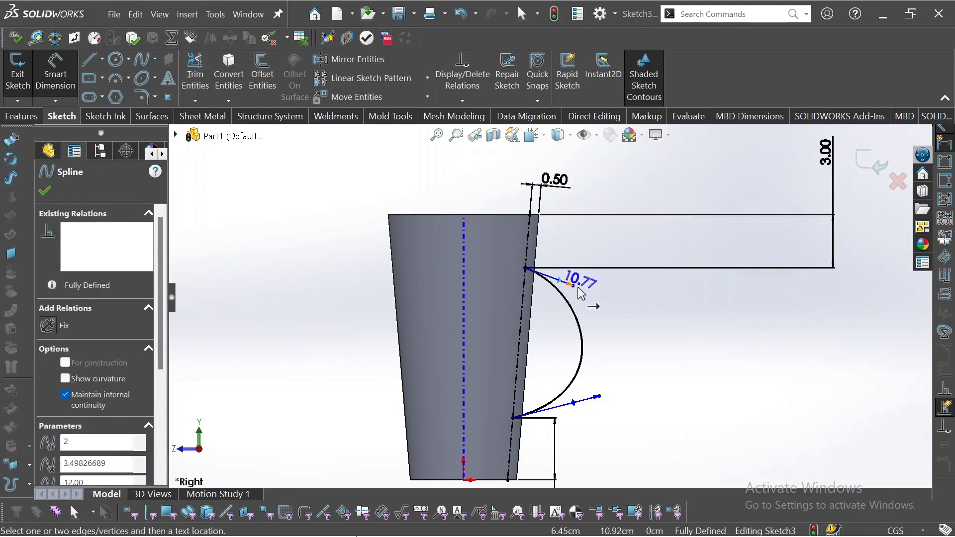
{"action": "left_click", "coordinate": [532, 242]}
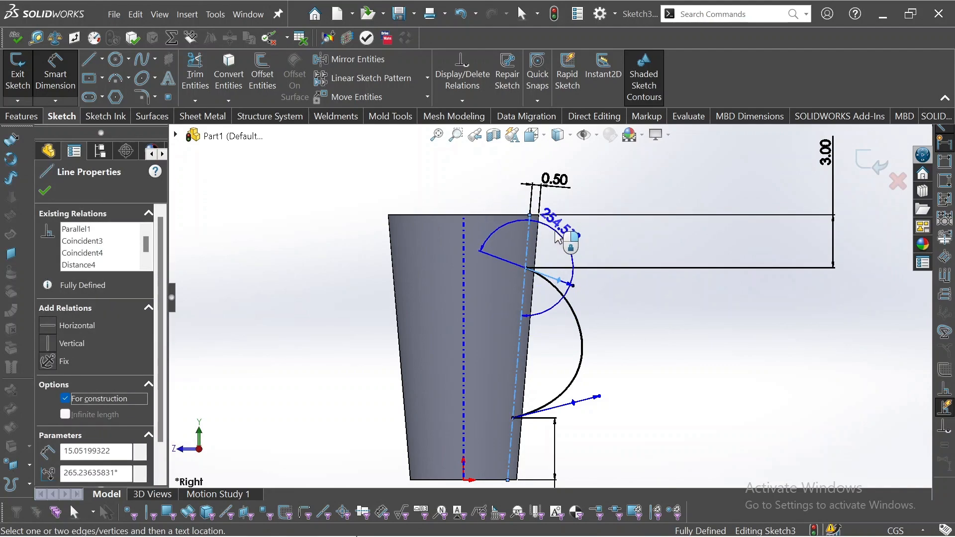
{"action": "left_click", "coordinate": [590, 238]}
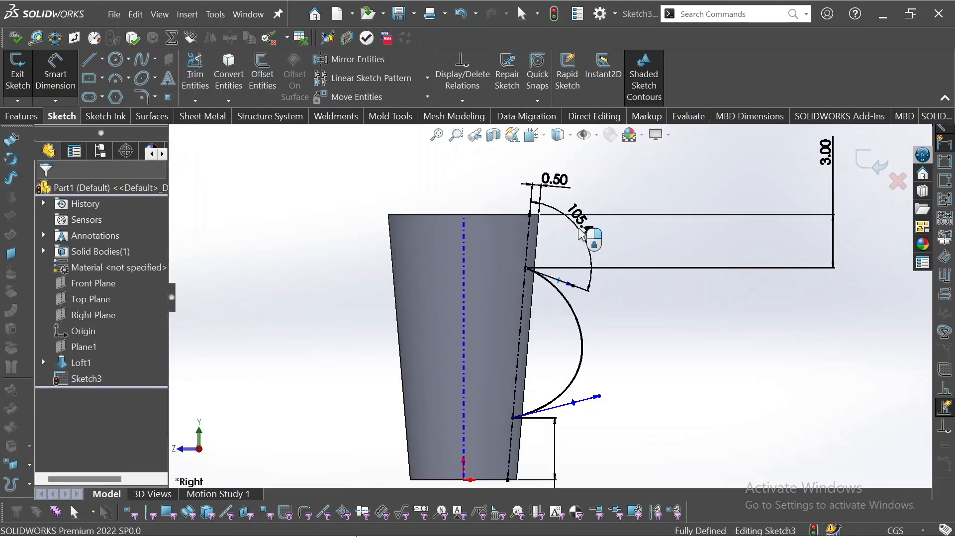
{"action": "type", "text": "65"}
{"action": "key", "text": "Return"}
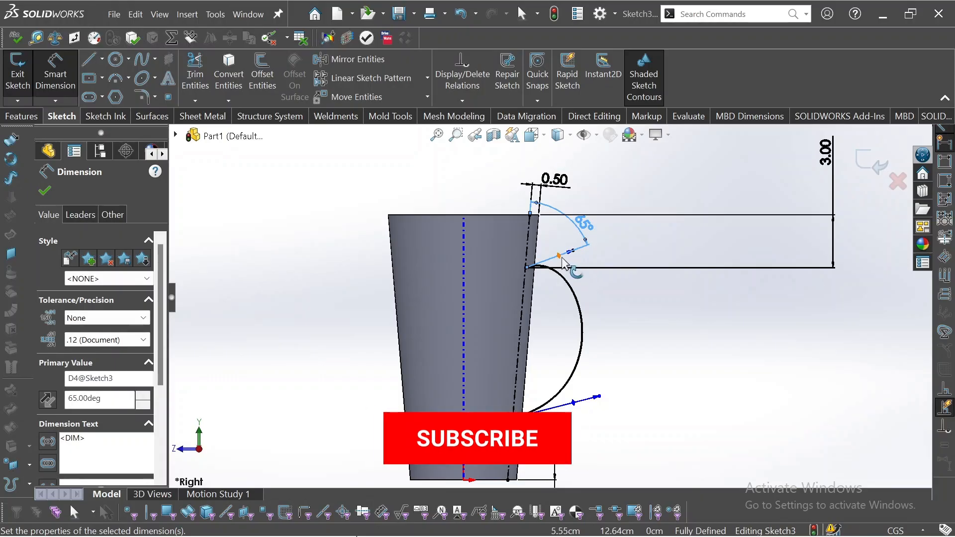
- Dimension the spline's upper tangent handle with a tangency magnitude of 25 cm
{"action": "left_click", "coordinate": [583, 244]}
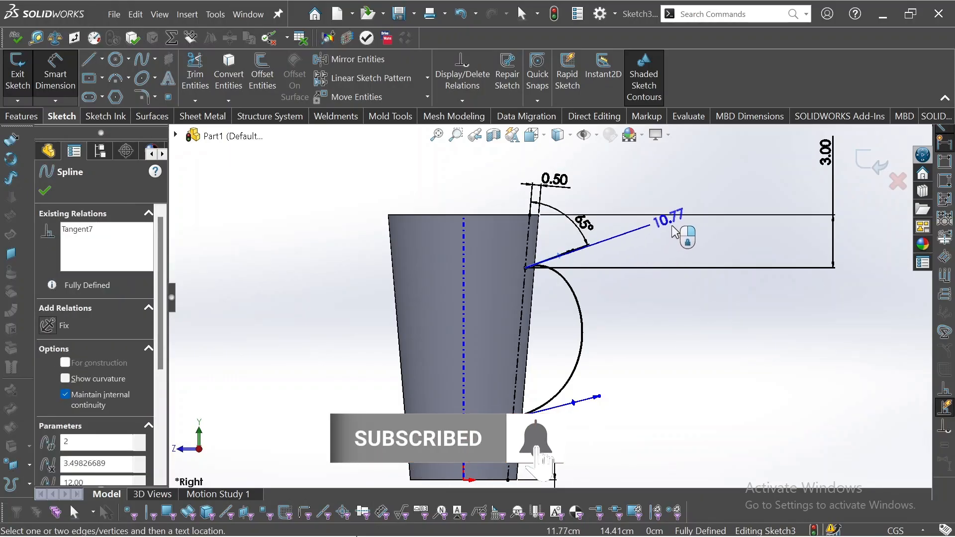
{"action": "left_click", "coordinate": [677, 242]}
{"action": "type", "text": "25"}
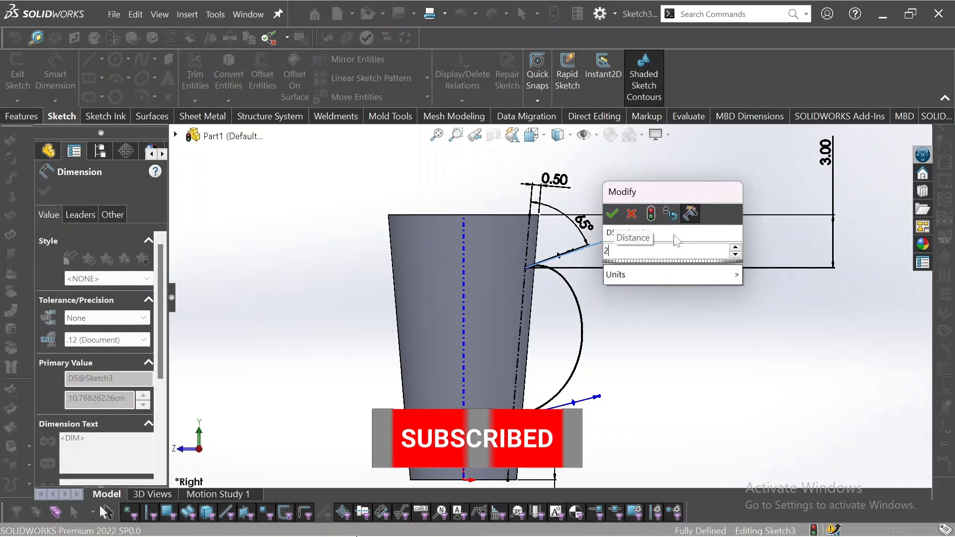
{"action": "key", "text": "Return"}
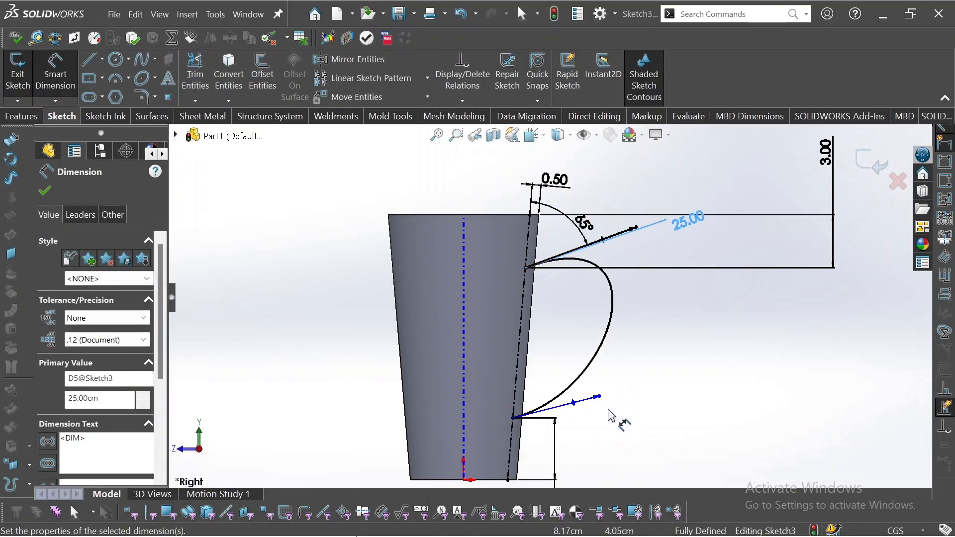
- Dimension the spline's lower tangent handle with a tangency magnitude of 20 cm
{"action": "left_click", "coordinate": [599, 397]}
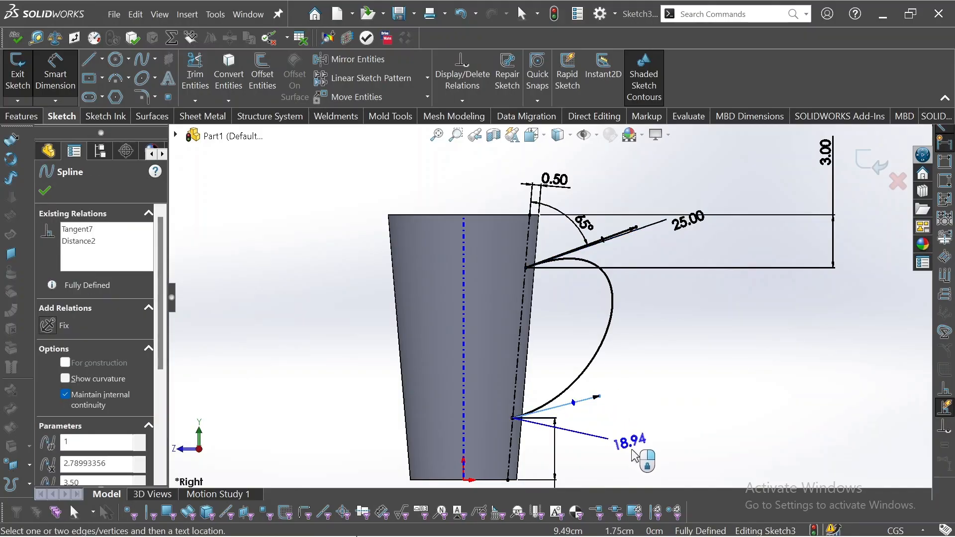
{"action": "left_click", "coordinate": [636, 456]}
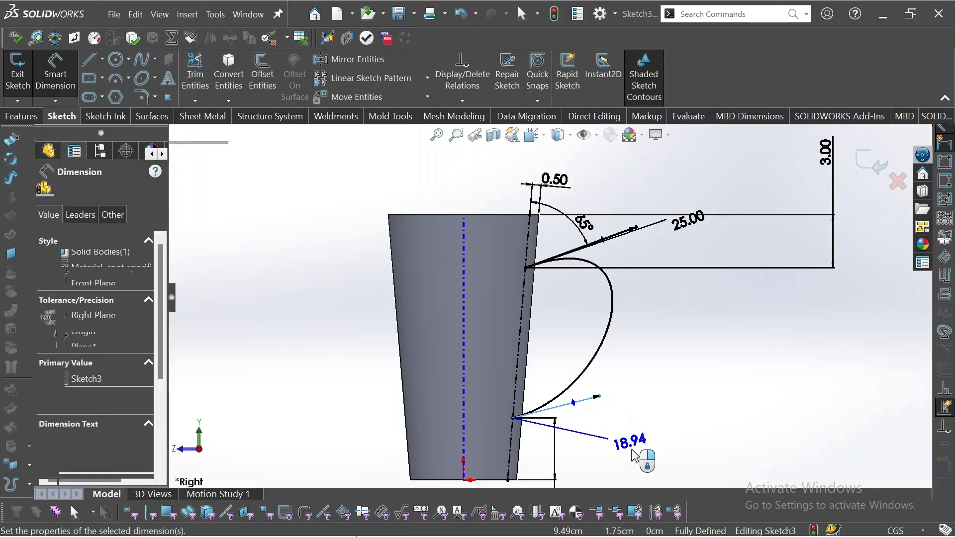
{"action": "type", "text": "20"}
{"action": "key", "text": "Return"}
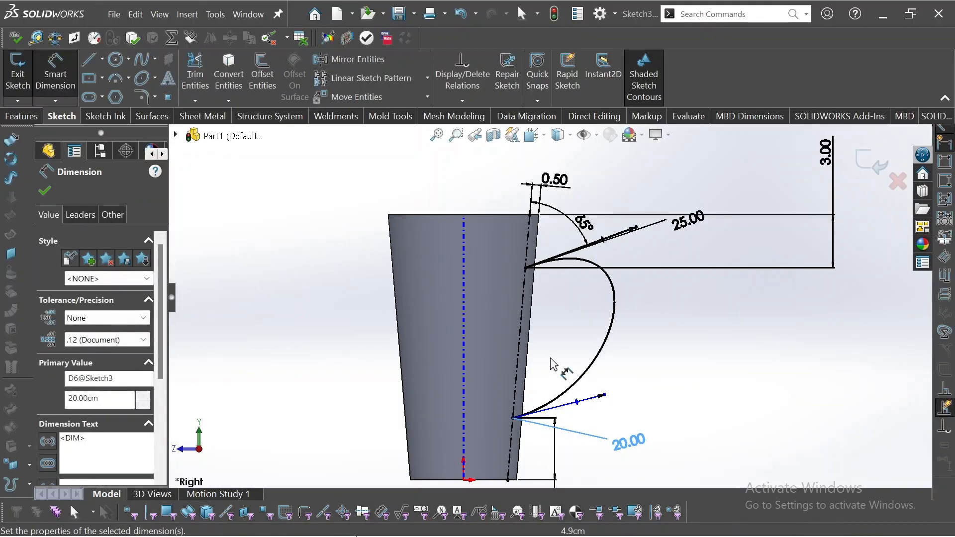
- Dimension the angle between the spline's lower tangent handle and the slanted construction line as 55 degrees
{"action": "left_click", "coordinate": [576, 403]}
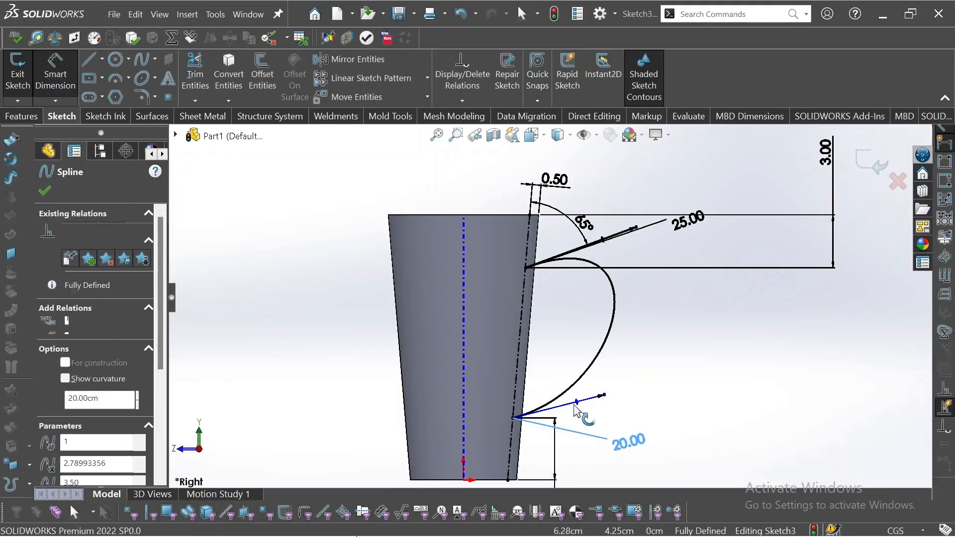
{"action": "left_click", "coordinate": [518, 381]}
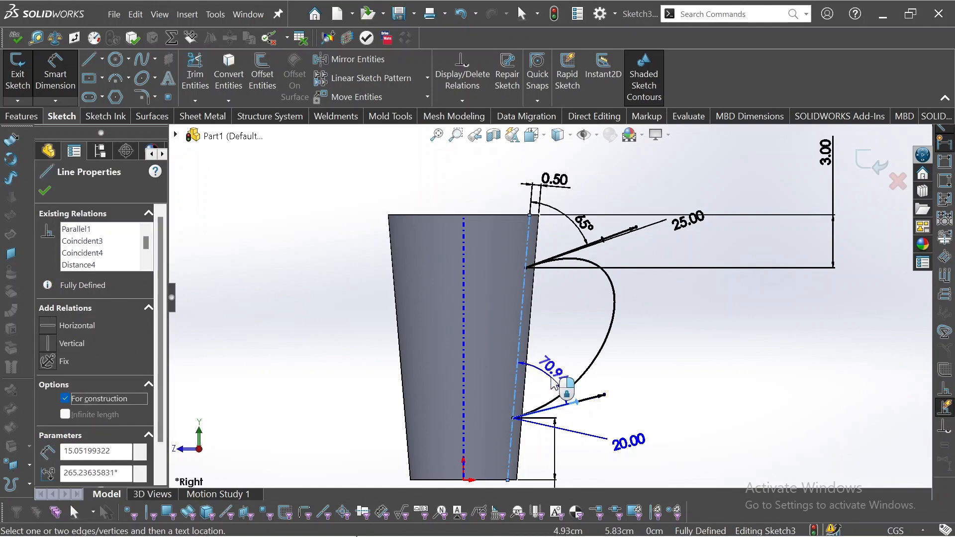
{"action": "left_click", "coordinate": [555, 387]}
{"action": "type", "text": "55"}
{"action": "key", "text": "Return"}
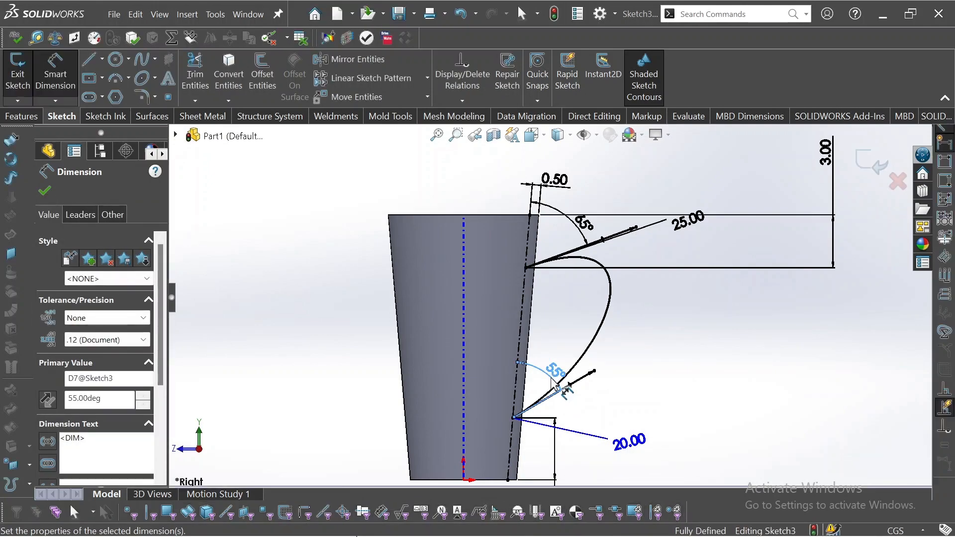
{"action": "left_click", "coordinate": [611, 383]}
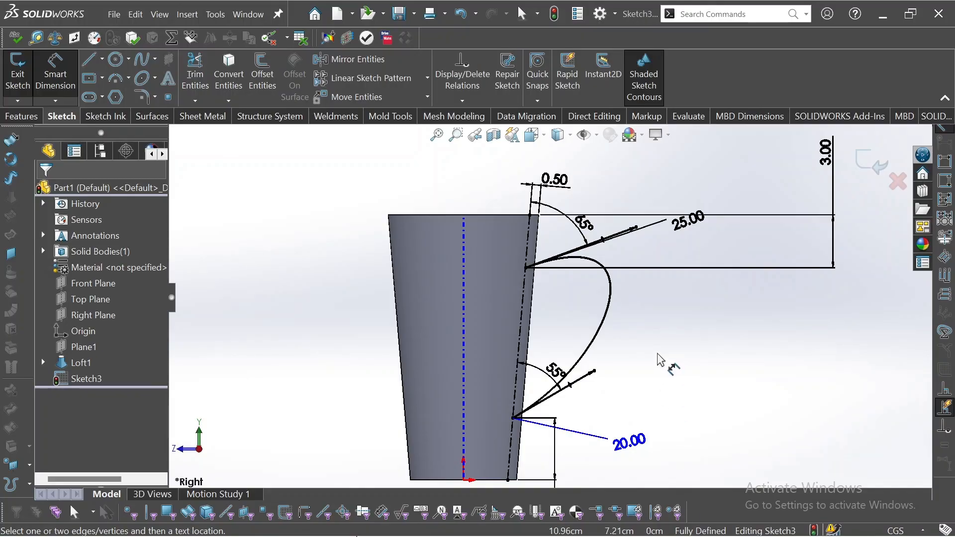
- Check the handle against the reference drawing, and reposition the 3 cm, 3.5 cm and 0.5 cm dimensions closer to the cup's profile
{"action": "key", "text": "alt"}
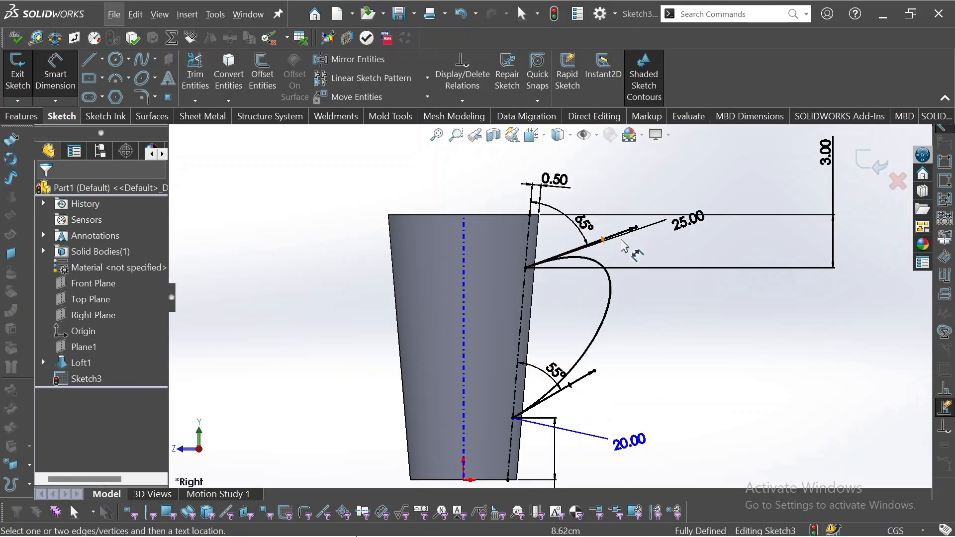
{"action": "key", "text": "alt+Tab"}
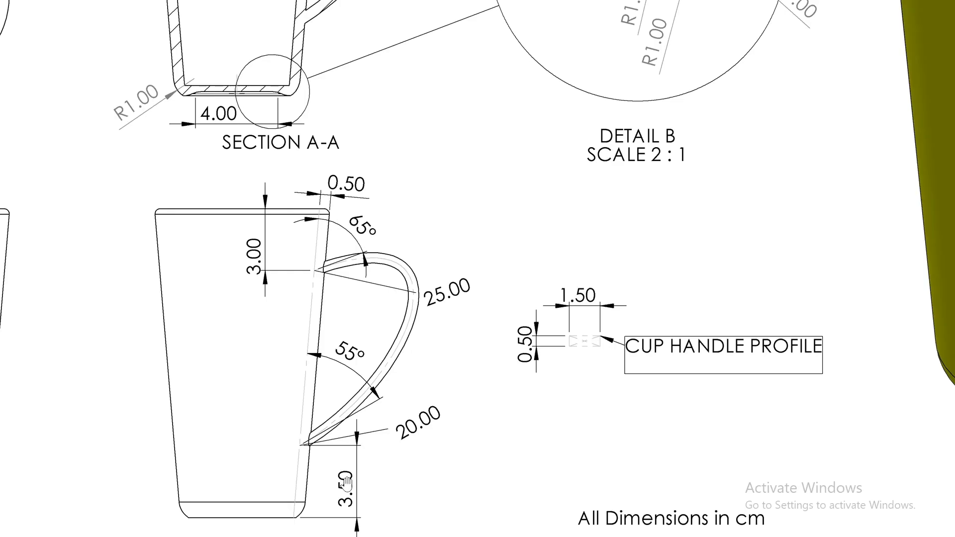
{"action": "key", "text": "alt+Tab"}
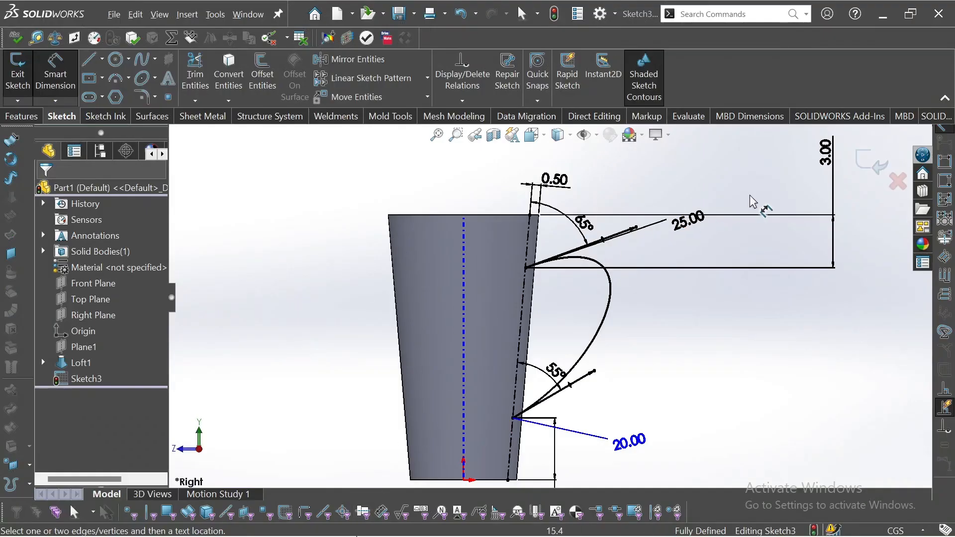
{"action": "left_click_drag", "start_coordinate": [822, 168], "coordinate": [476, 185]}
{"action": "scroll", "coordinate": [547, 373], "scroll_direction": "up", "scroll_amount": 4}
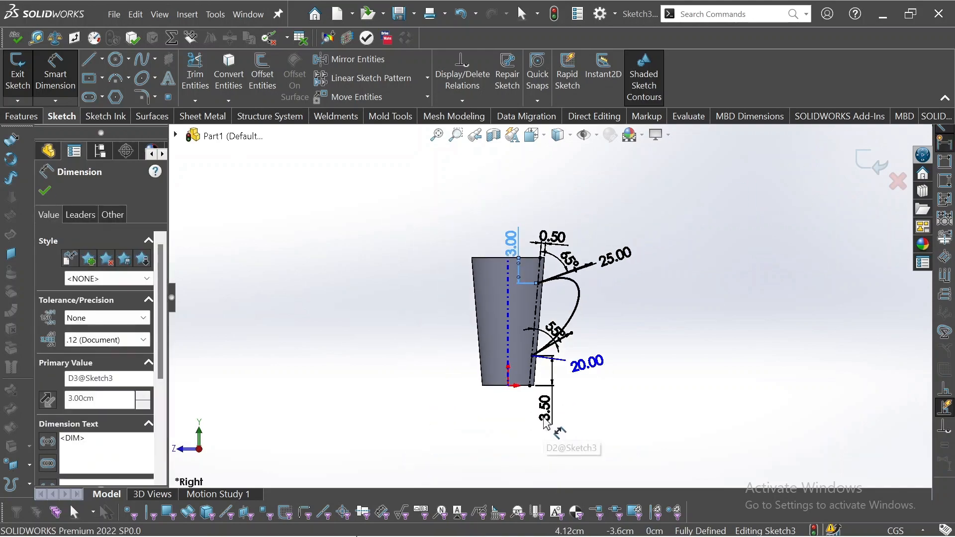
{"action": "left_click_drag", "start_coordinate": [549, 419], "coordinate": [517, 374]}
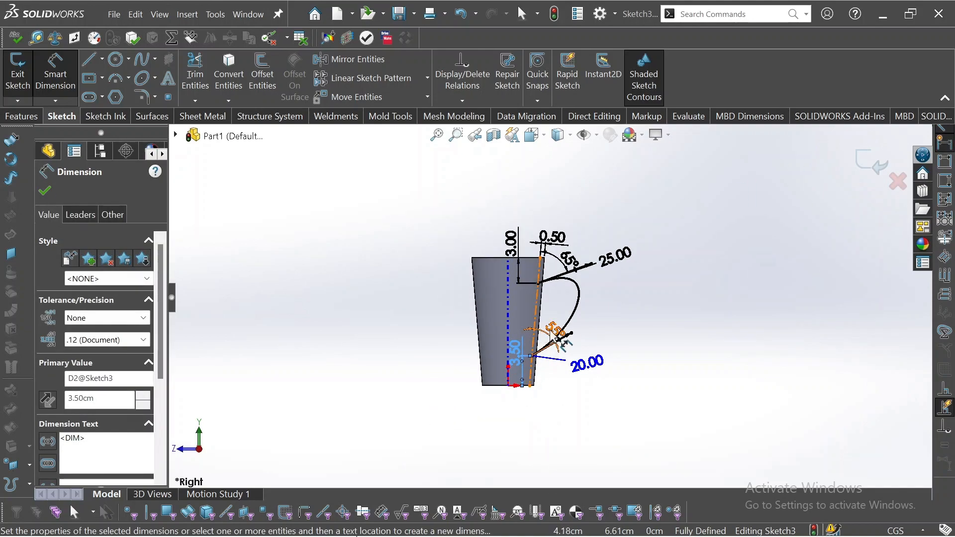
{"action": "scroll", "coordinate": [555, 325], "scroll_direction": "down", "scroll_amount": 4}
{"action": "left_click_drag", "start_coordinate": [543, 150], "coordinate": [543, 156]}
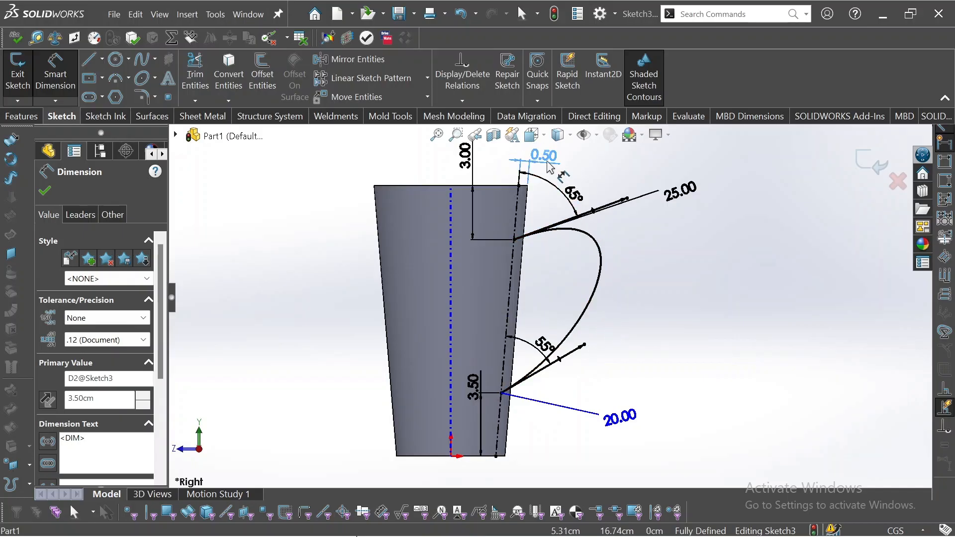
- Move the two tangency magnitude dimensions close to their spline endpoints and exit the handle path sketch
{"action": "mouse_move", "coordinate": [693, 195]}
{"action": "left_mouse_down"}
{"action": "mouse_move", "coordinate": [692, 229]}
{"action": "mouse_move", "coordinate": [568, 263]}
{"action": "left_mouse_up"}
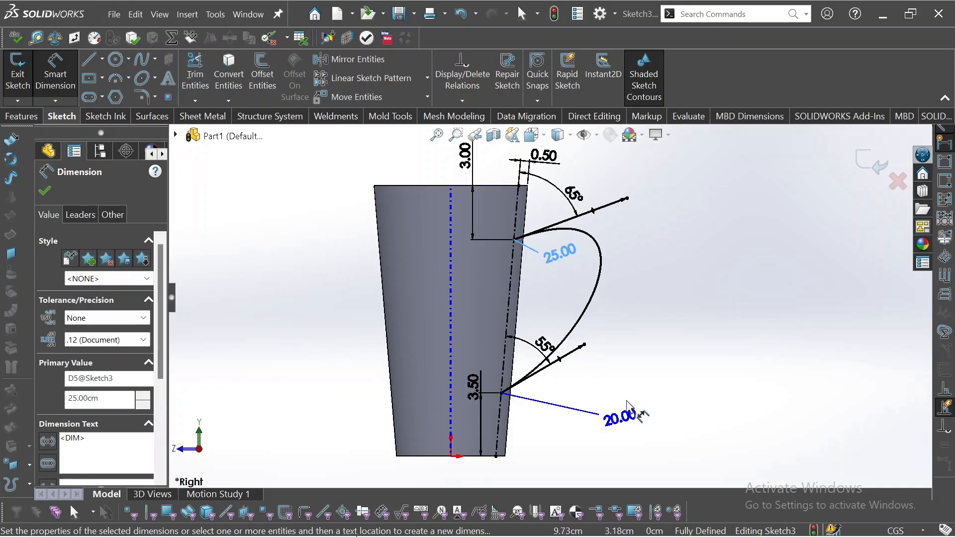
{"action": "mouse_move", "coordinate": [625, 418]}
{"action": "left_mouse_down"}
{"action": "mouse_move", "coordinate": [507, 318]}
{"action": "mouse_move", "coordinate": [558, 418]}
{"action": "mouse_move", "coordinate": [540, 413]}
{"action": "left_mouse_up"}
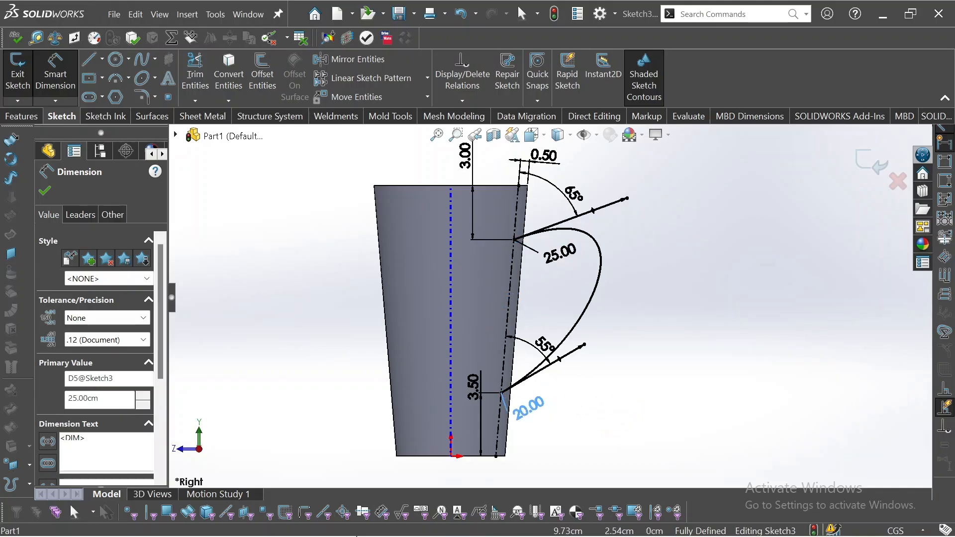
{"action": "left_click", "coordinate": [664, 313]}
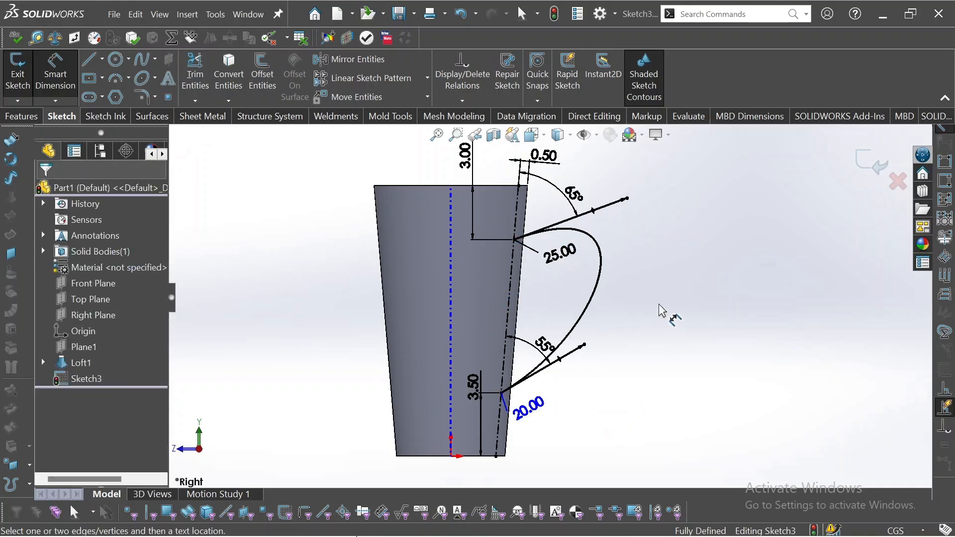
{"action": "left_click", "coordinate": [863, 159]}
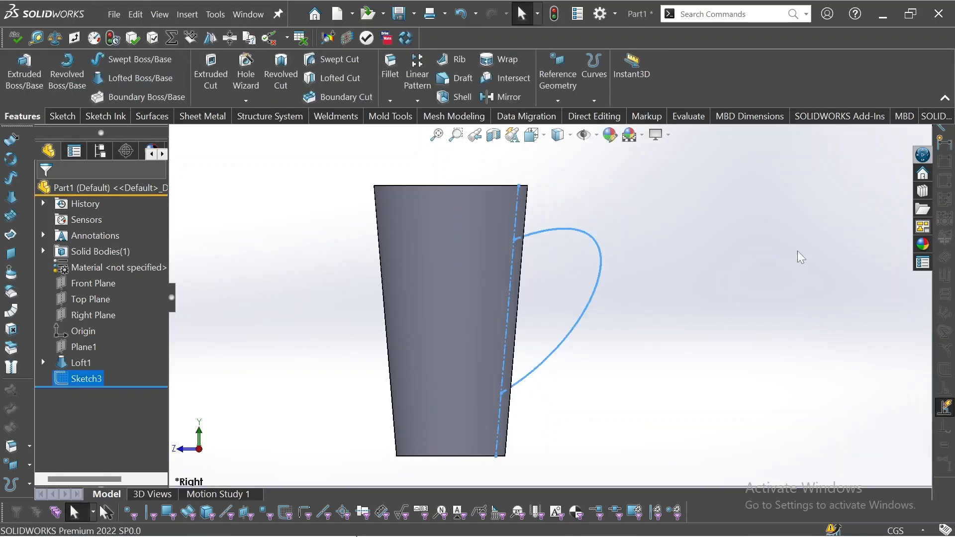
- Create a reference plane perpendicular to the handle spline and coincident with its lower endpoint
{"action": "mouse_move", "coordinate": [712, 350]}
{"action": "middle_mouse_down"}
{"action": "mouse_move", "coordinate": [713, 341]}
{"action": "mouse_move", "coordinate": [727, 352]}
{"action": "middle_mouse_up"}
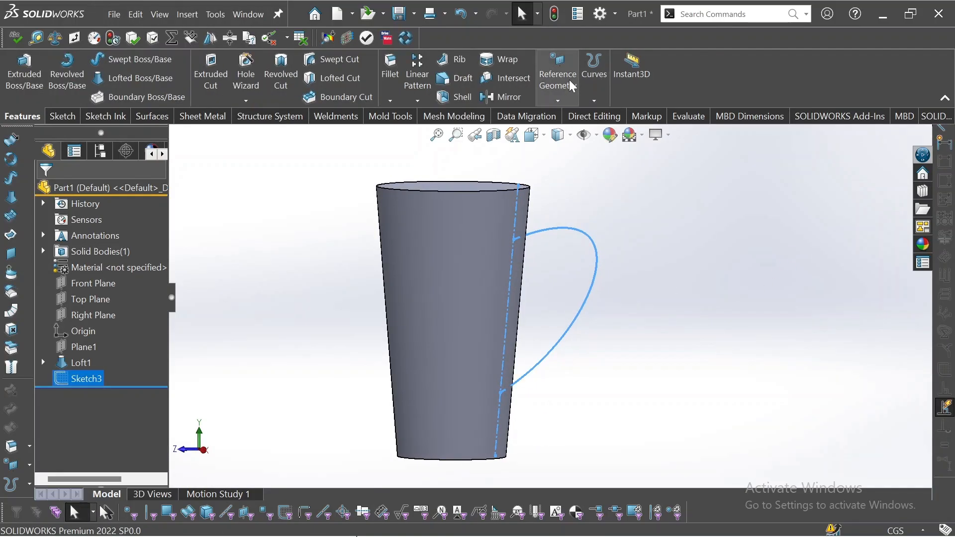
{"action": "left_click", "coordinate": [568, 80]}
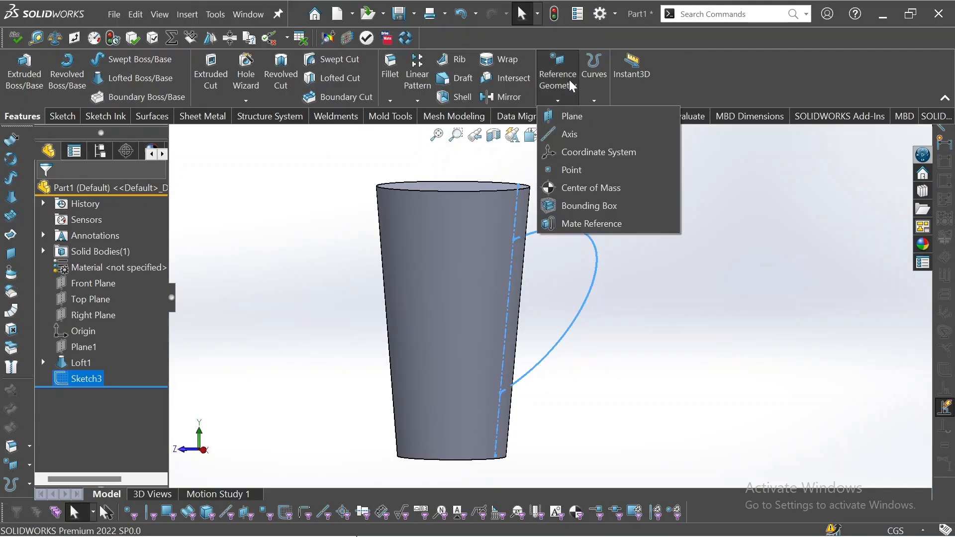
{"action": "left_click", "coordinate": [570, 117]}
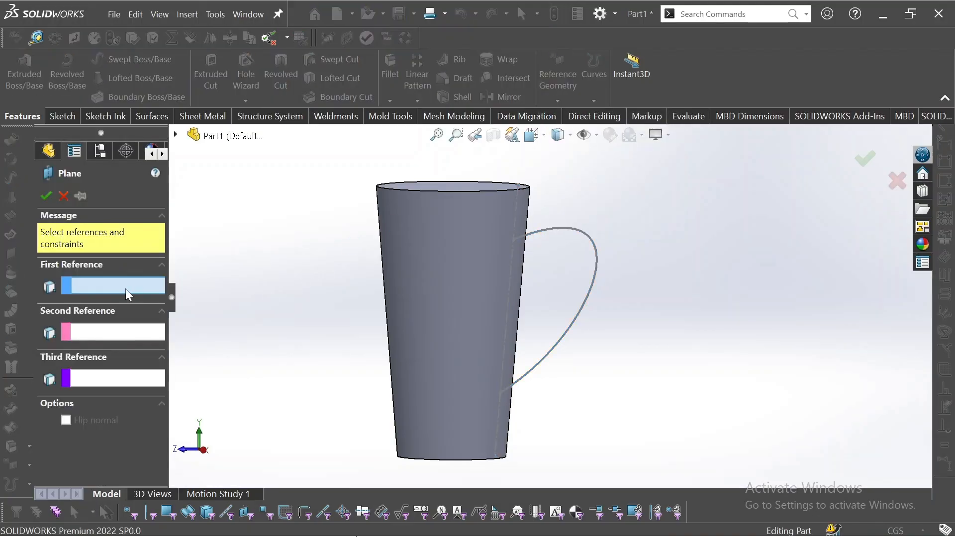
{"action": "left_click", "coordinate": [540, 376]}
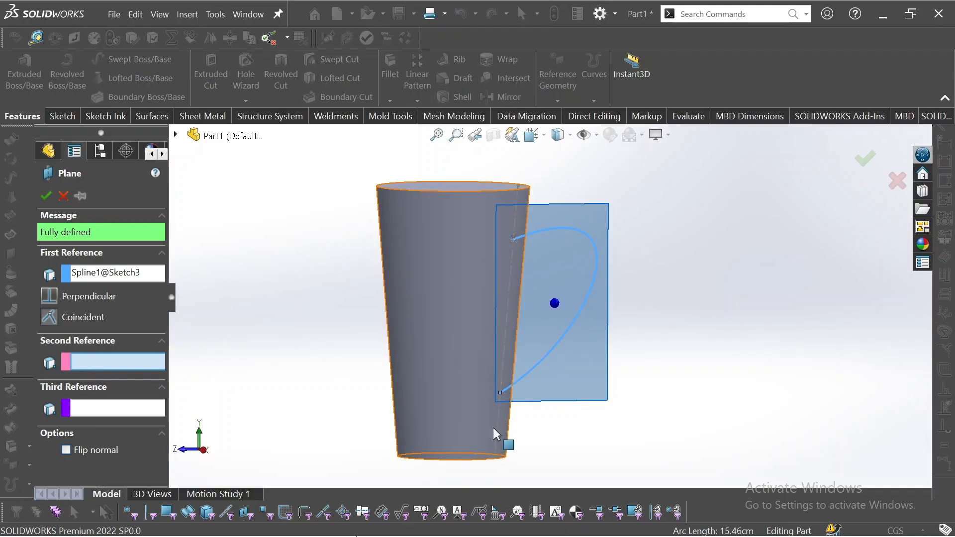
{"action": "left_click", "coordinate": [500, 392]}
{"action": "middle_click_drag", "start_coordinate": [521, 407], "coordinate": [510, 386]}
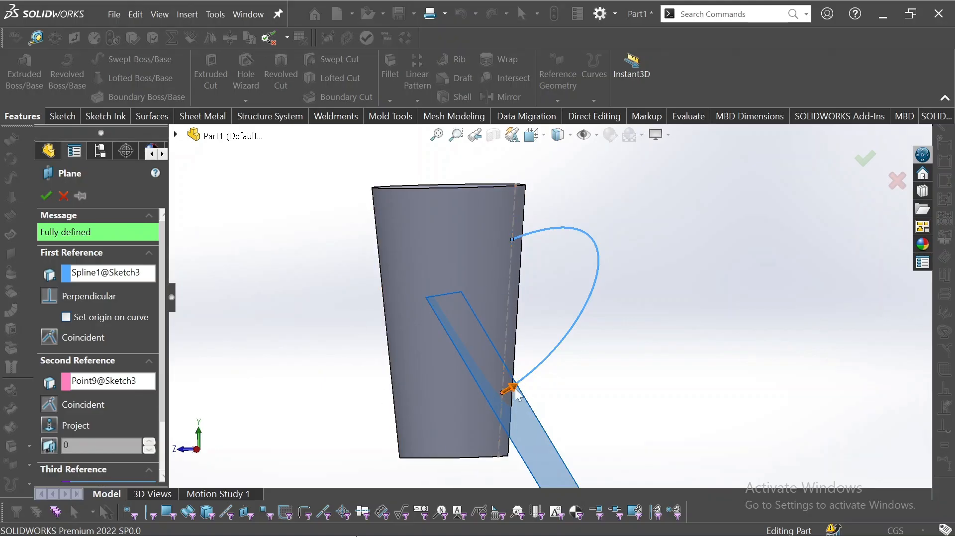
{"action": "left_click", "coordinate": [45, 196]}
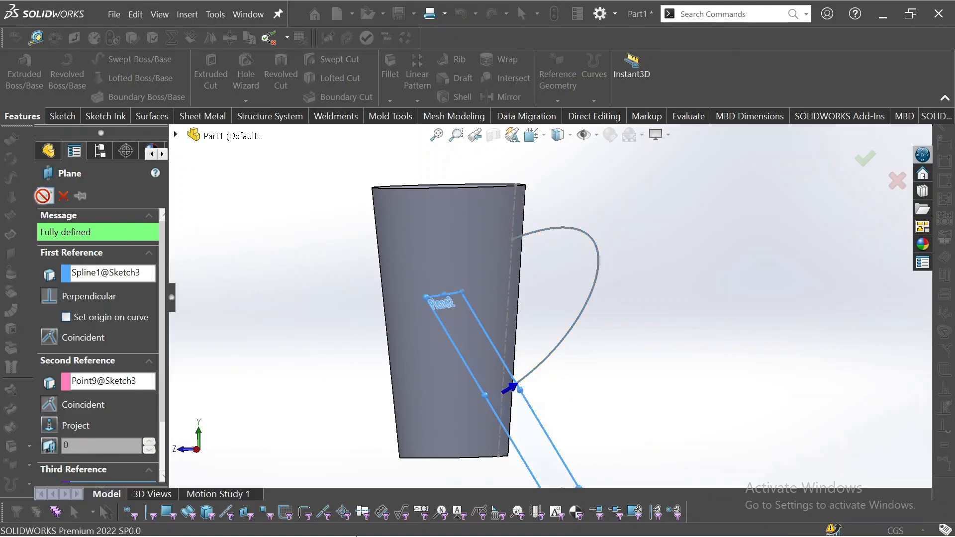
- Sketch a center rectangle about 3.18 by 1.44 cm on the new plane, centered near the spline's lower endpoint
{"action": "left_click", "coordinate": [64, 117]}
{"action": "left_click", "coordinate": [94, 76]}
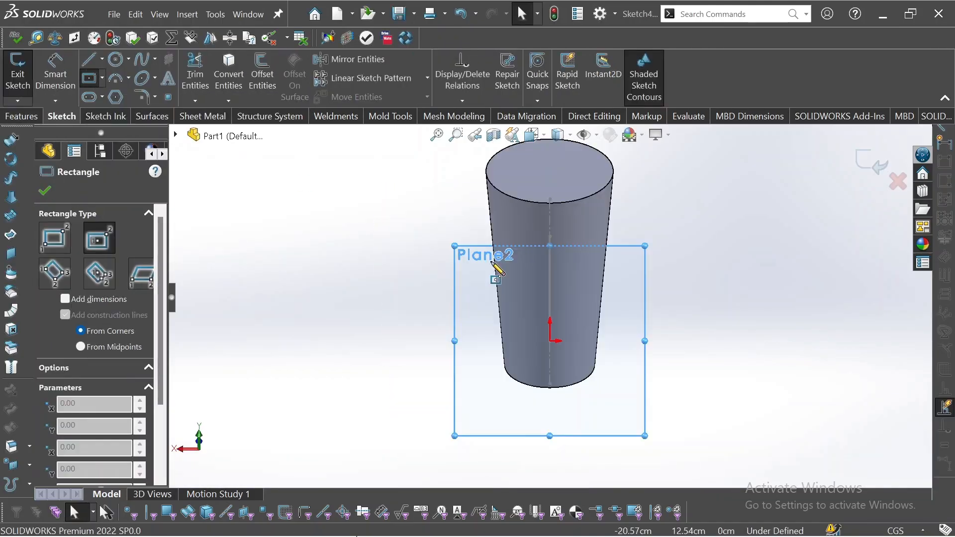
{"action": "scroll", "coordinate": [550, 332], "scroll_direction": "up", "scroll_amount": 4}
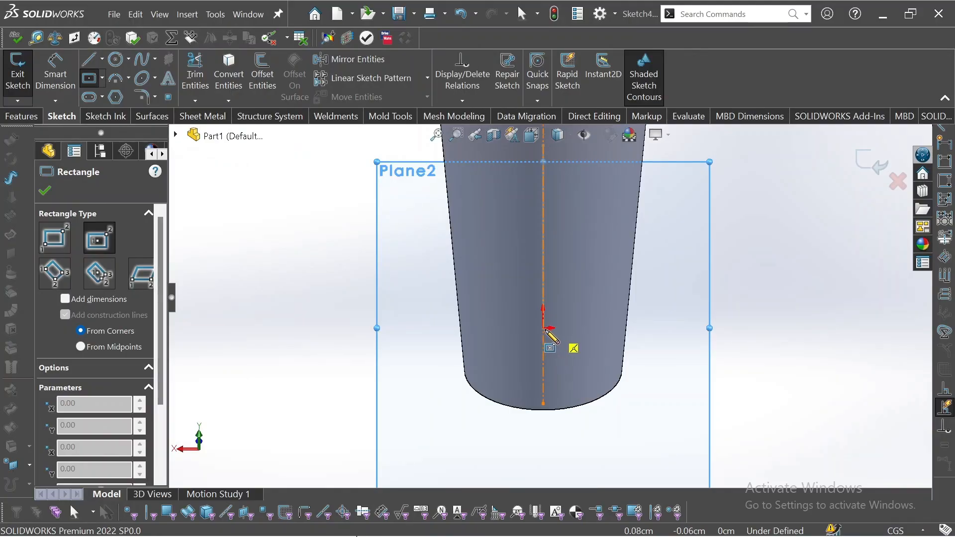
{"action": "key", "text": "Left"}
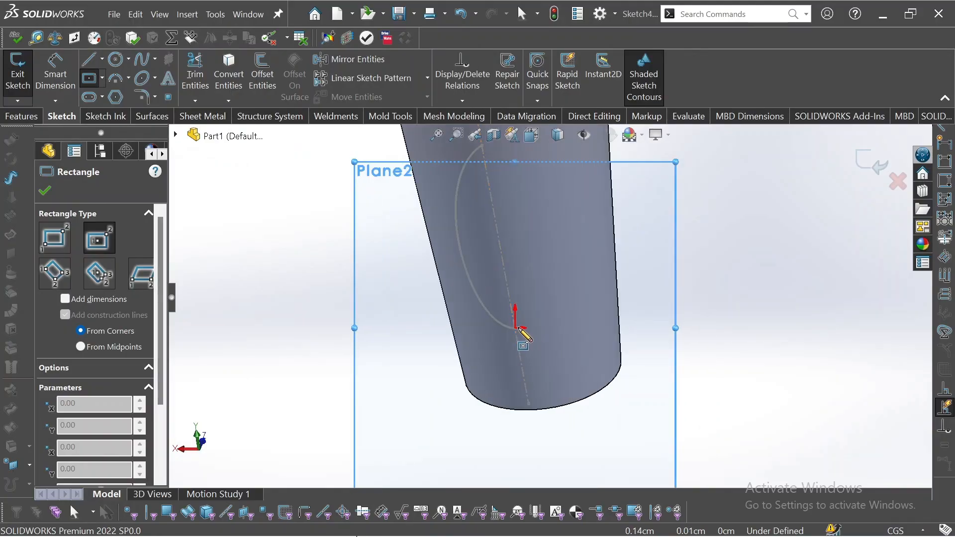
{"action": "left_click", "coordinate": [517, 328]}
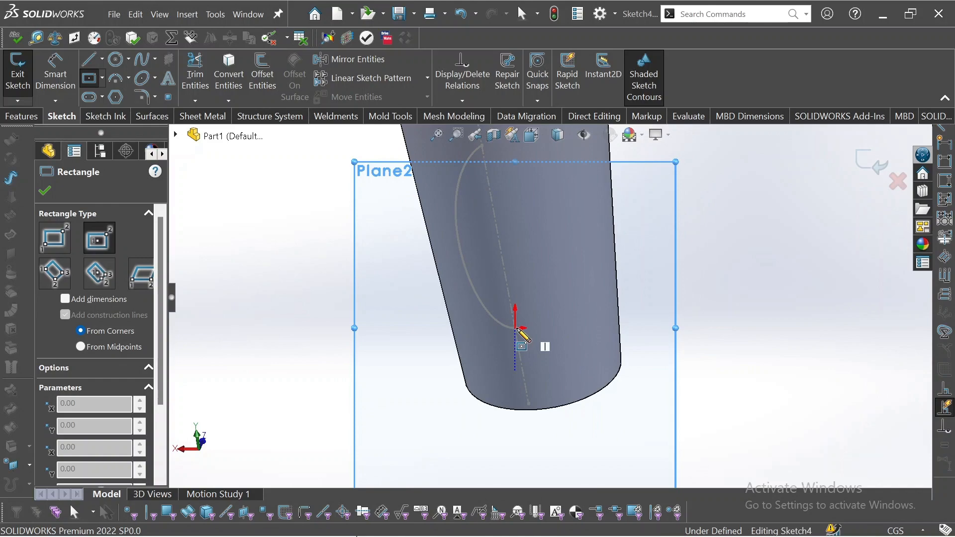
{"action": "left_click", "coordinate": [556, 310]}
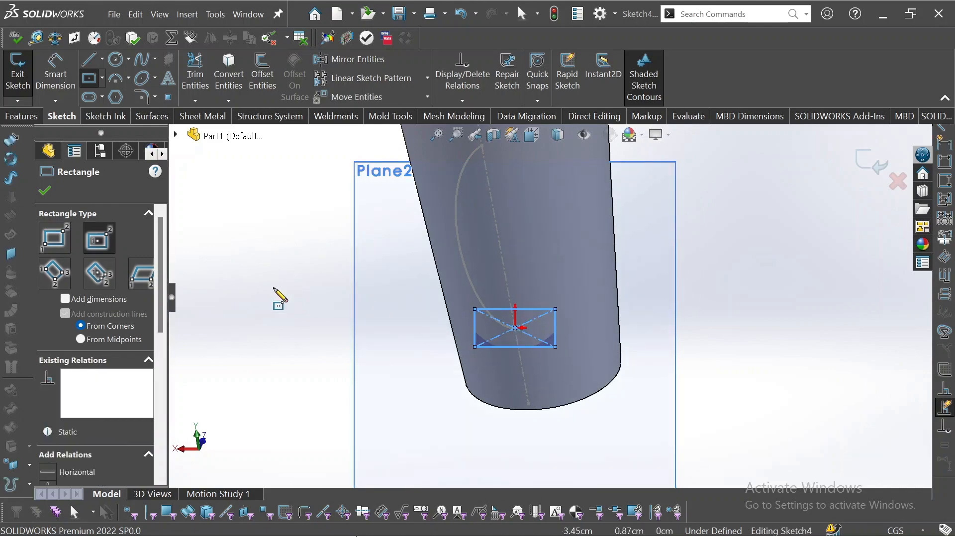
- Dimension the handle profile rectangle's short vertical side as 0.5 cm
{"action": "left_click", "coordinate": [68, 82]}
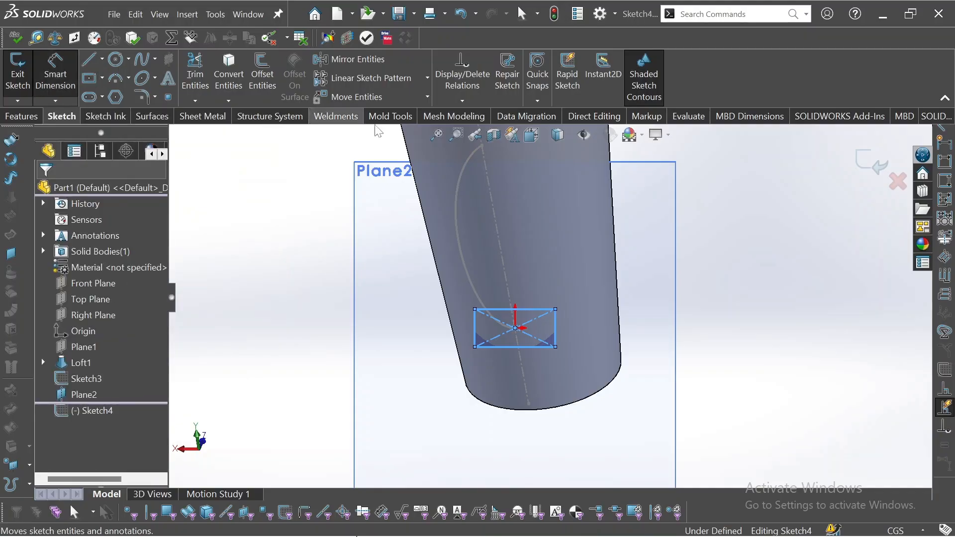
{"action": "left_click", "coordinate": [476, 336]}
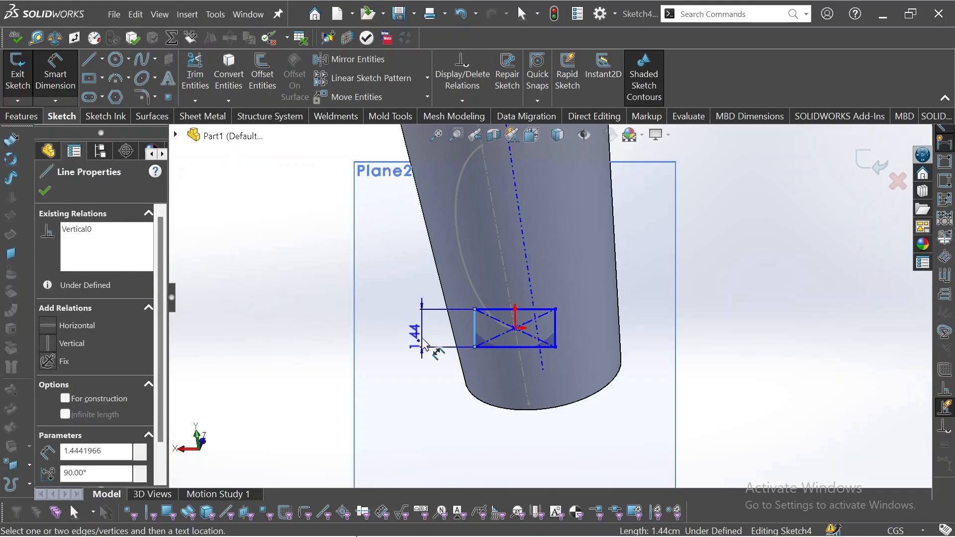
{"action": "left_click", "coordinate": [423, 343]}
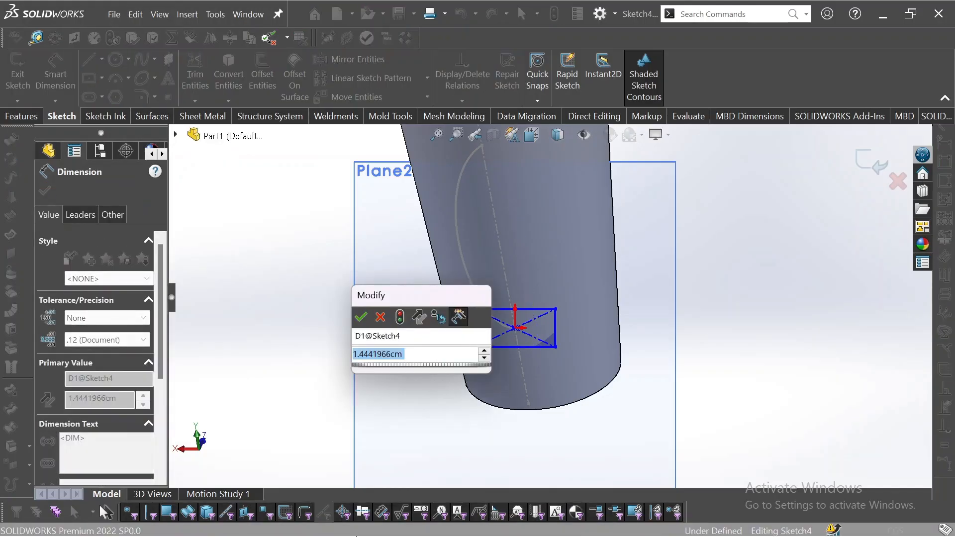
{"action": "type", "text": "0.5"}
{"action": "key", "text": "Return"}
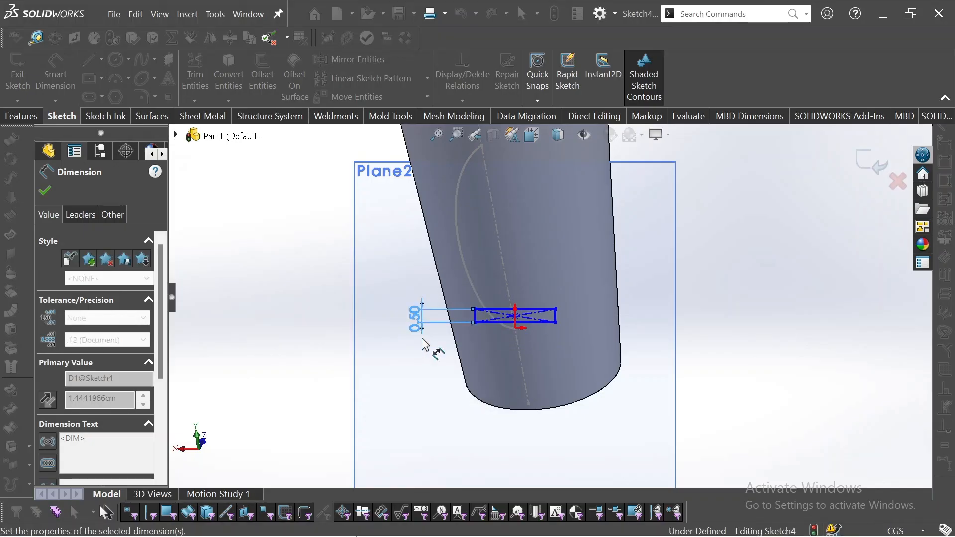
- Dimension the handle profile rectangle's long side as 1.5 cm and finish dimensioning
{"action": "middle_click_drag", "start_coordinate": [524, 347], "coordinate": [547, 307]}
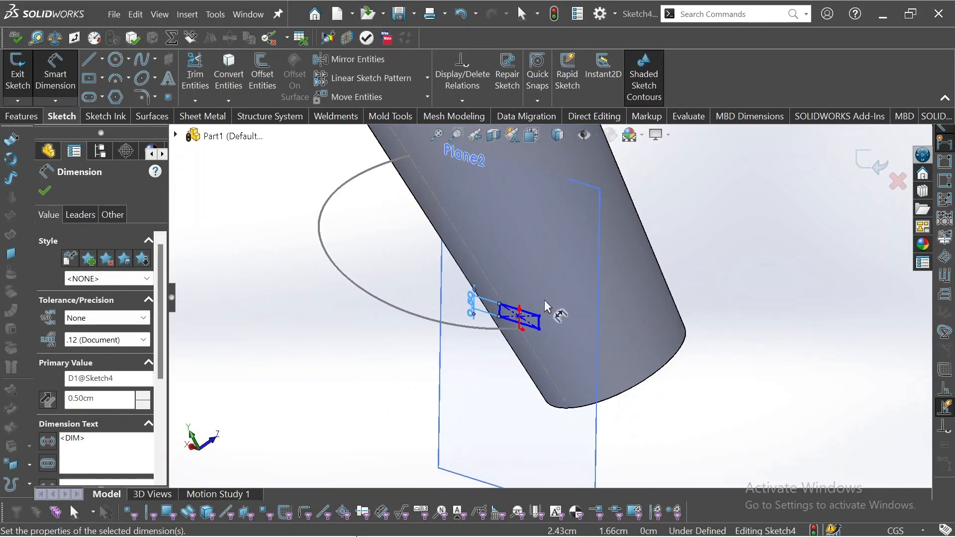
{"action": "left_click", "coordinate": [527, 311]}
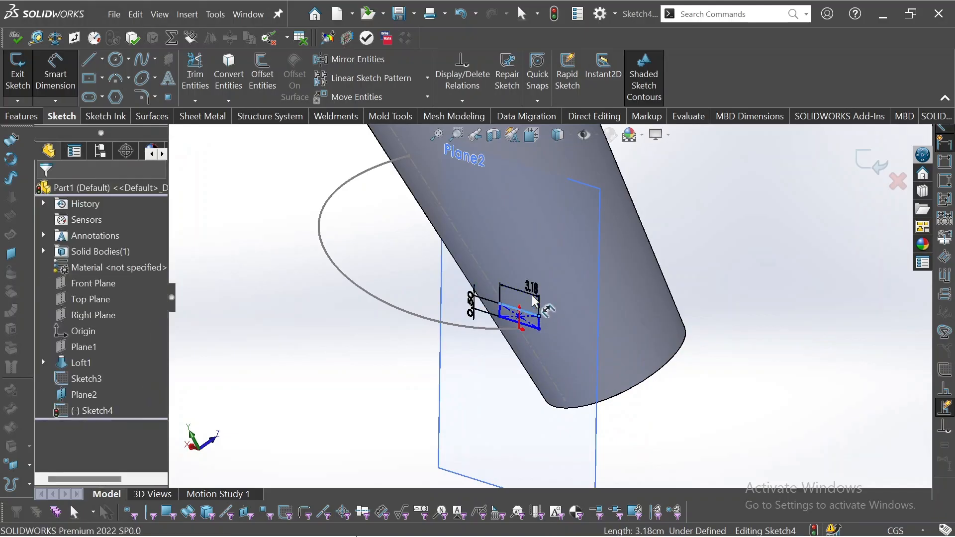
{"action": "left_click", "coordinate": [534, 301]}
{"action": "type", "text": "1,"}
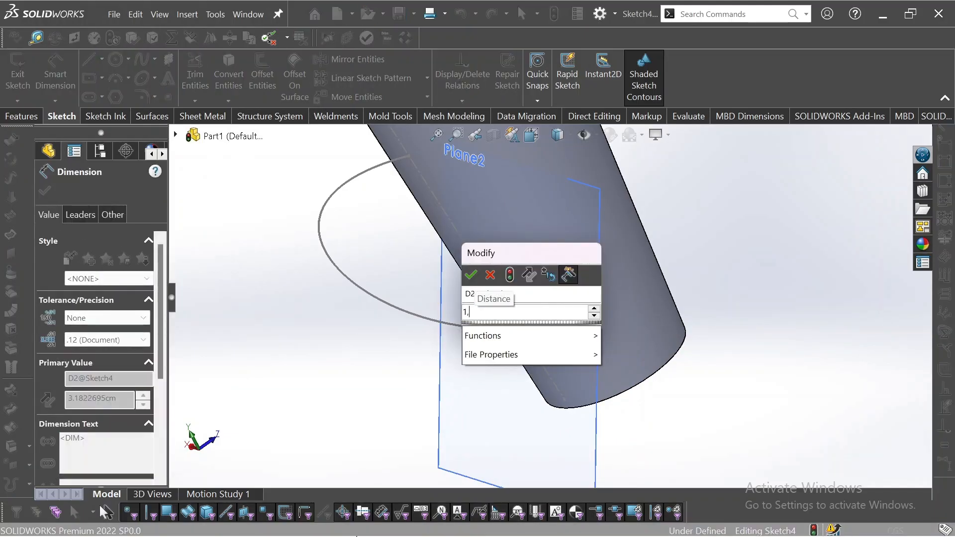
{"action": "type", "text": "5"}
{"action": "key", "text": "Return"}
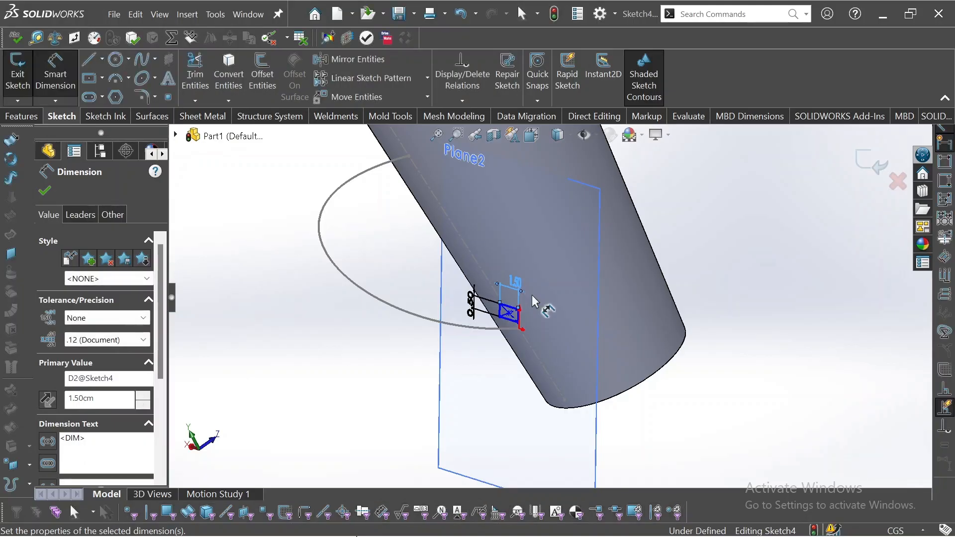
{"action": "scroll", "coordinate": [533, 301], "scroll_direction": "down", "scroll_amount": 5}
{"action": "scroll", "coordinate": [539, 304], "scroll_direction": "down", "scroll_amount": 2}
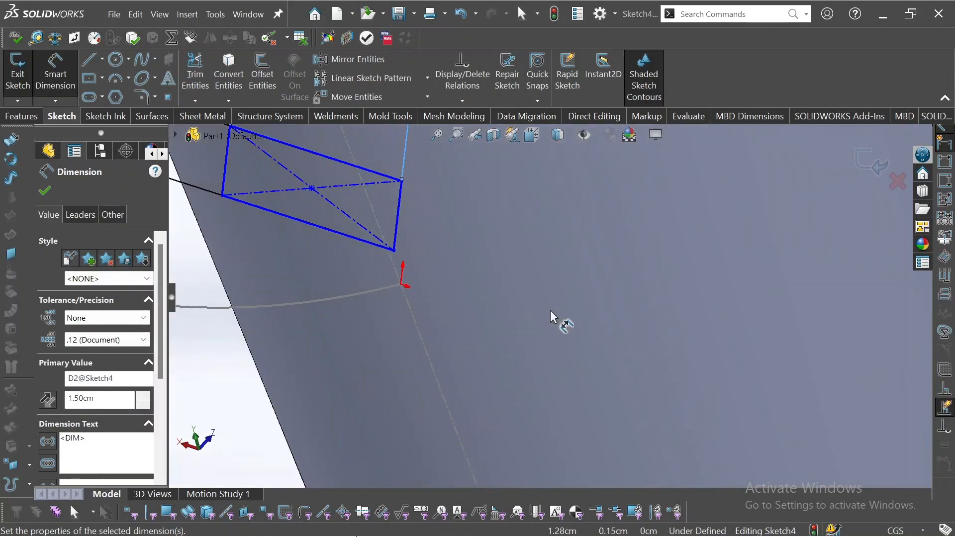
{"action": "left_click", "coordinate": [55, 75]}
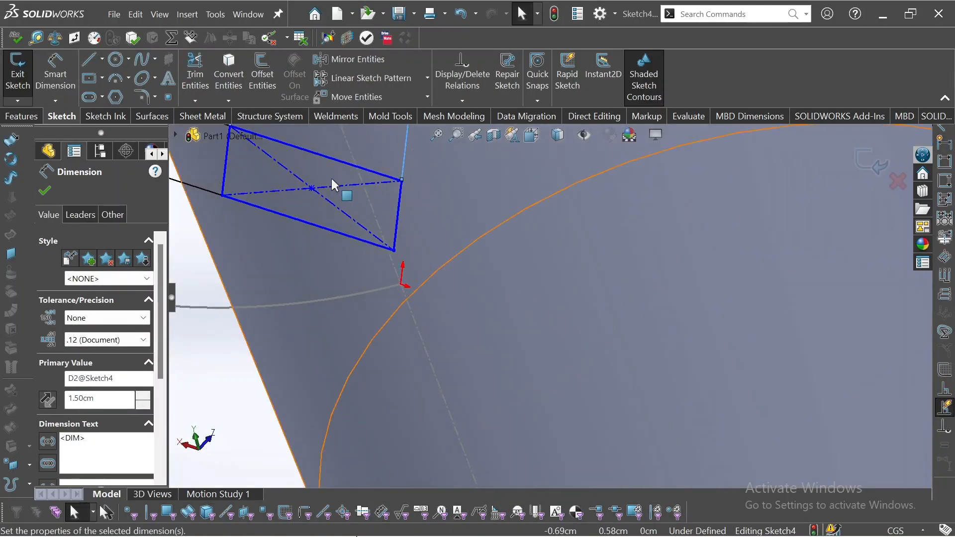
- Make the center point of the handle profile rectangle coincident with the spline path's lower endpoint
{"action": "left_click", "coordinate": [312, 188]}
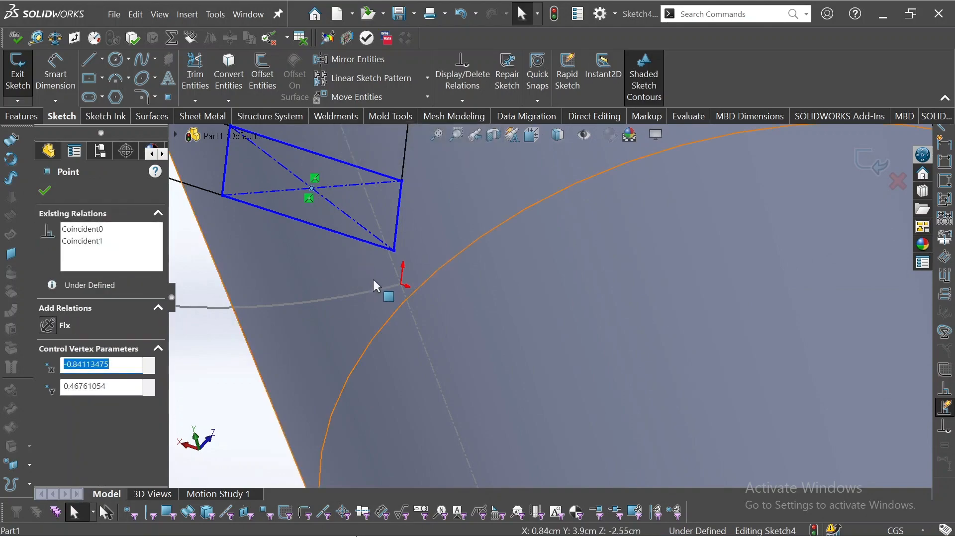
{"action": "left_click", "coordinate": [402, 285], "text": "ctrl"}
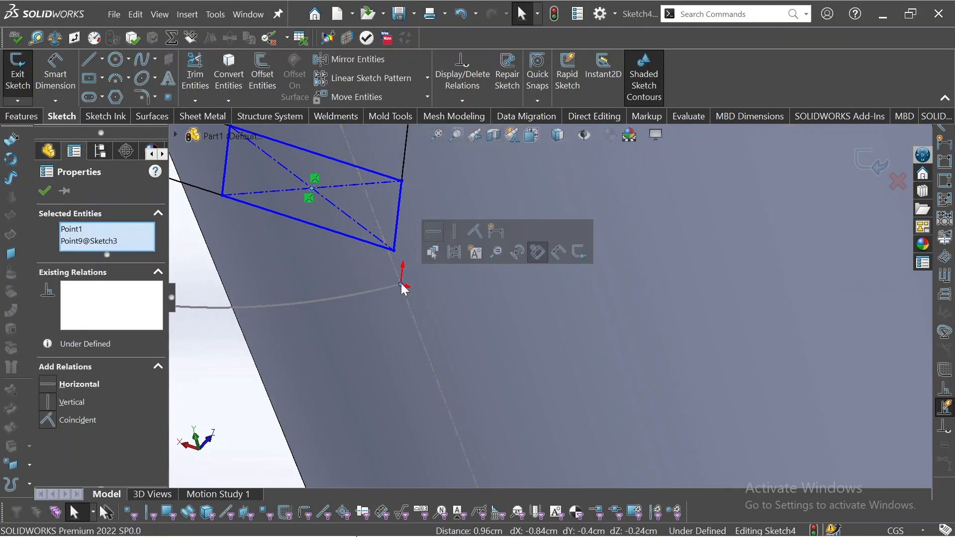
{"action": "left_click", "coordinate": [474, 234]}
{"action": "scroll", "coordinate": [482, 317], "scroll_direction": "up", "scroll_amount": 3}
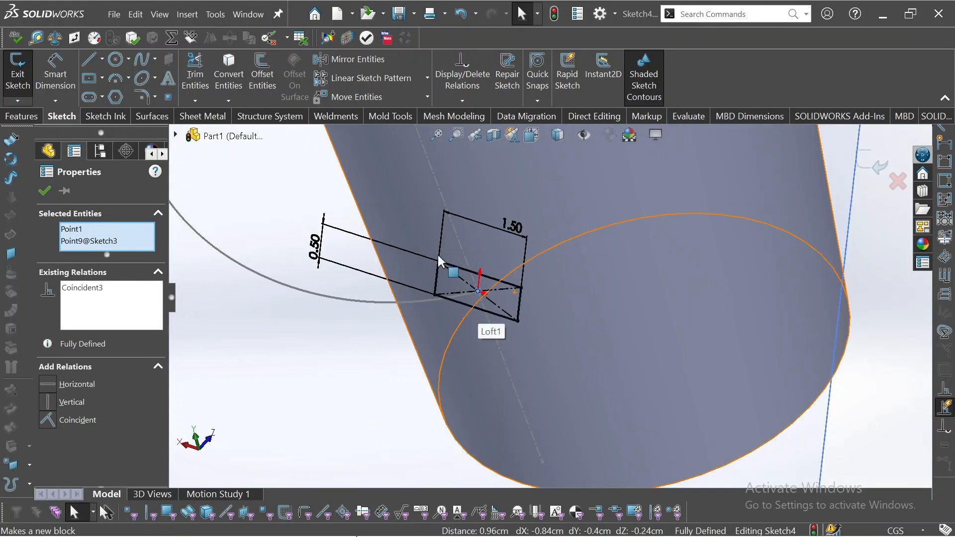
{"action": "scroll", "coordinate": [590, 296], "scroll_direction": "up", "scroll_amount": 4}
{"action": "middle_click_drag", "start_coordinate": [585, 298], "coordinate": [539, 282]}
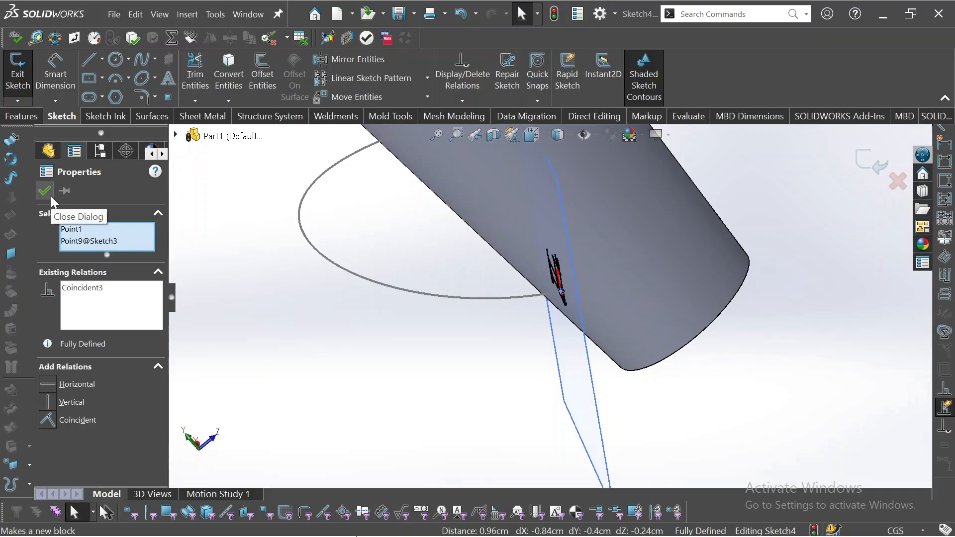
- Create a swept boss using the 1.5 by 0.5 cm rectangle as profile and the handle spline as path, with Merge result enabled
{"action": "left_click", "coordinate": [34, 120]}
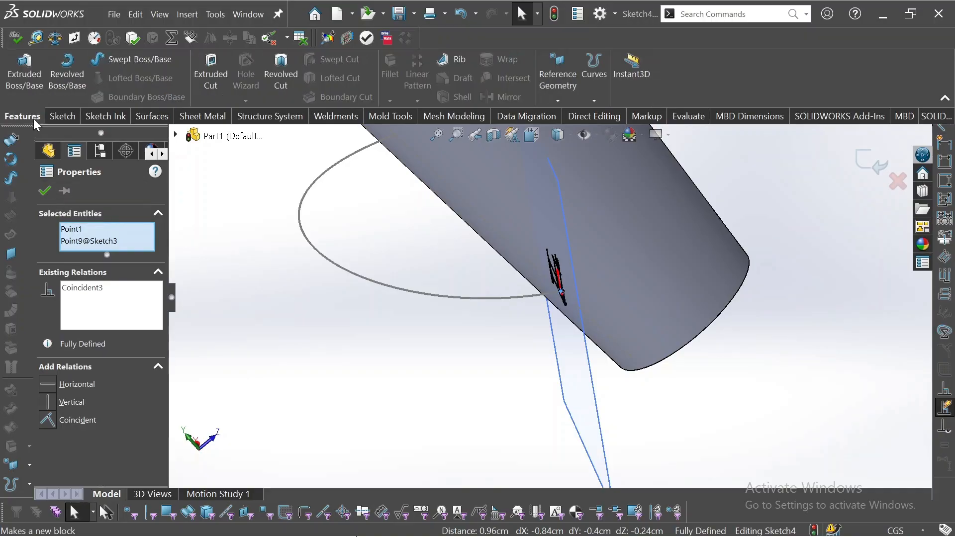
{"action": "left_click", "coordinate": [156, 62]}
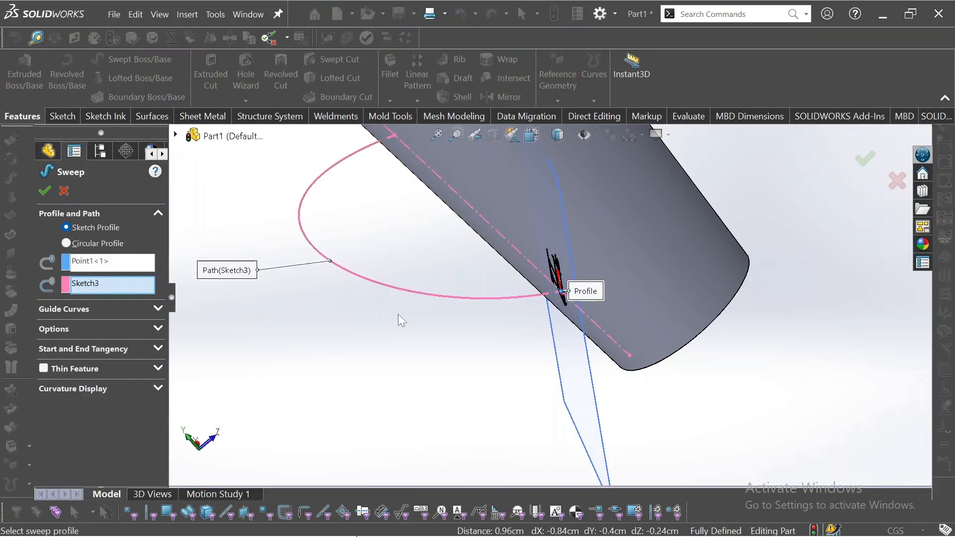
{"action": "middle_click_drag", "start_coordinate": [398, 314], "coordinate": [416, 311]}
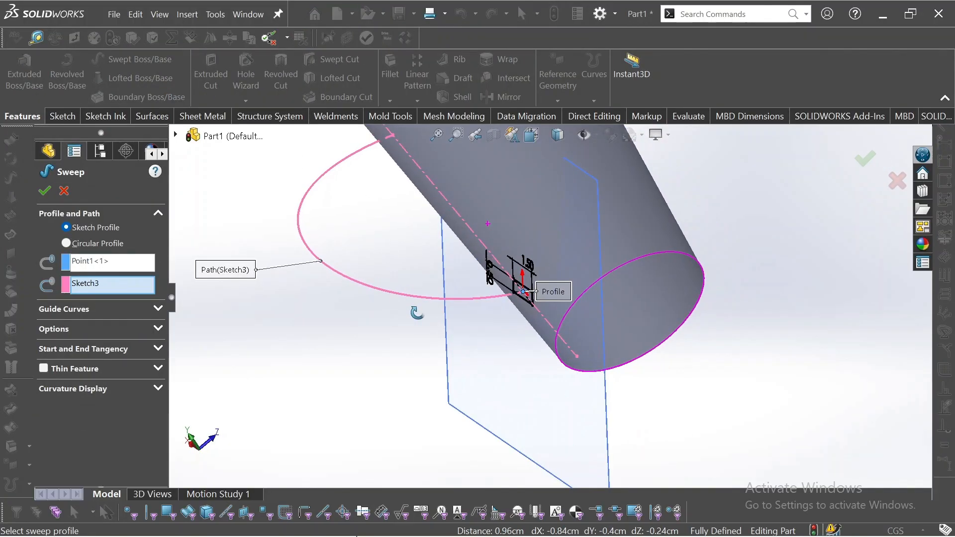
{"action": "right_click", "coordinate": [109, 271]}
{"action": "left_click", "coordinate": [137, 273]}
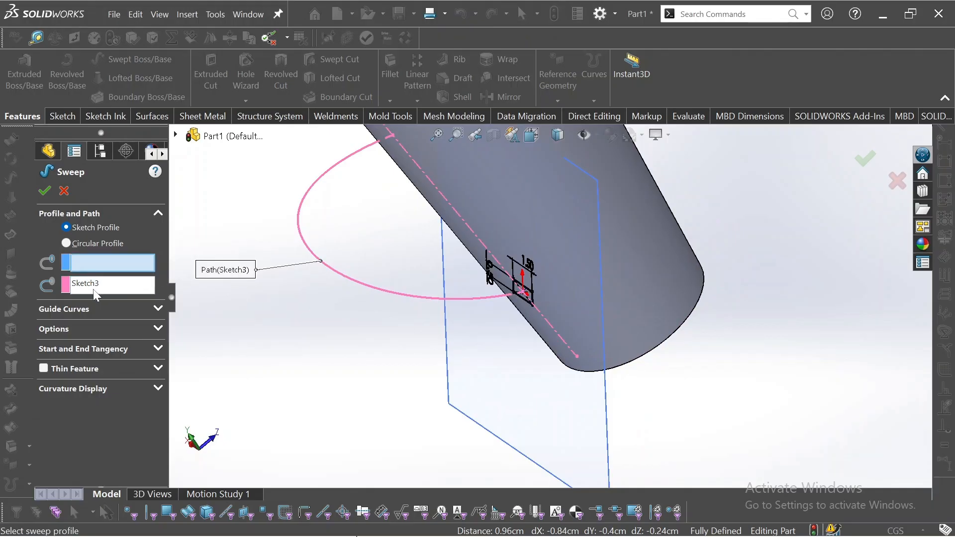
{"action": "right_click", "coordinate": [120, 288]}
{"action": "left_click", "coordinate": [144, 292]}
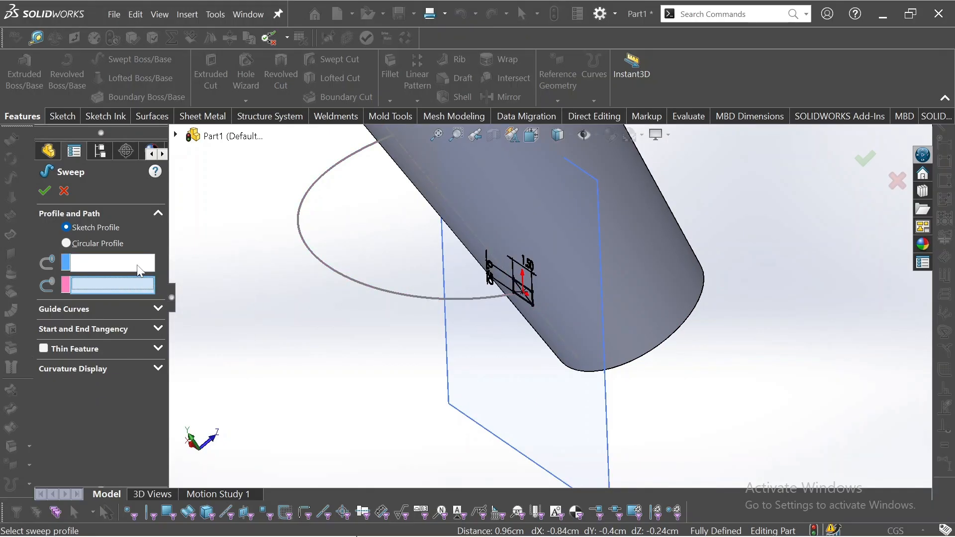
{"action": "left_click", "coordinate": [135, 264]}
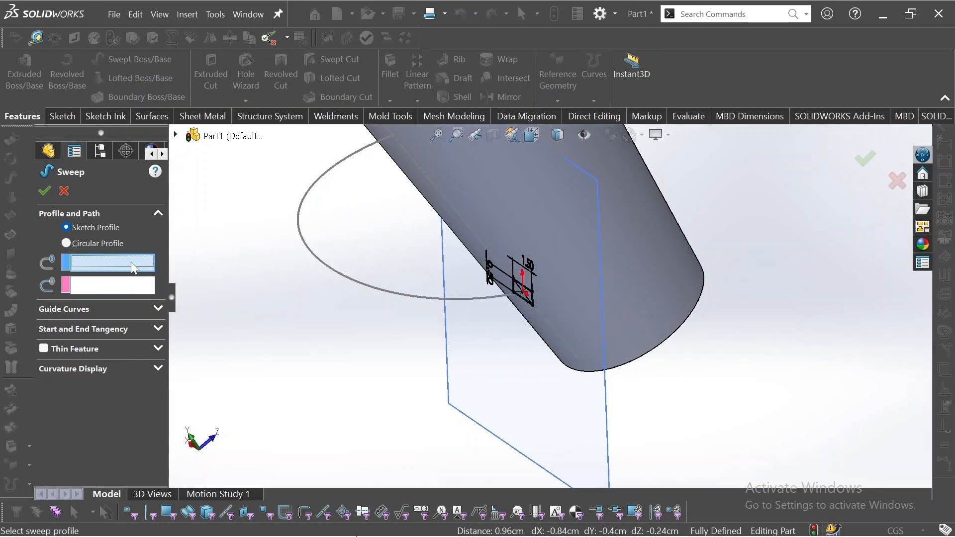
{"action": "left_click", "coordinate": [527, 304]}
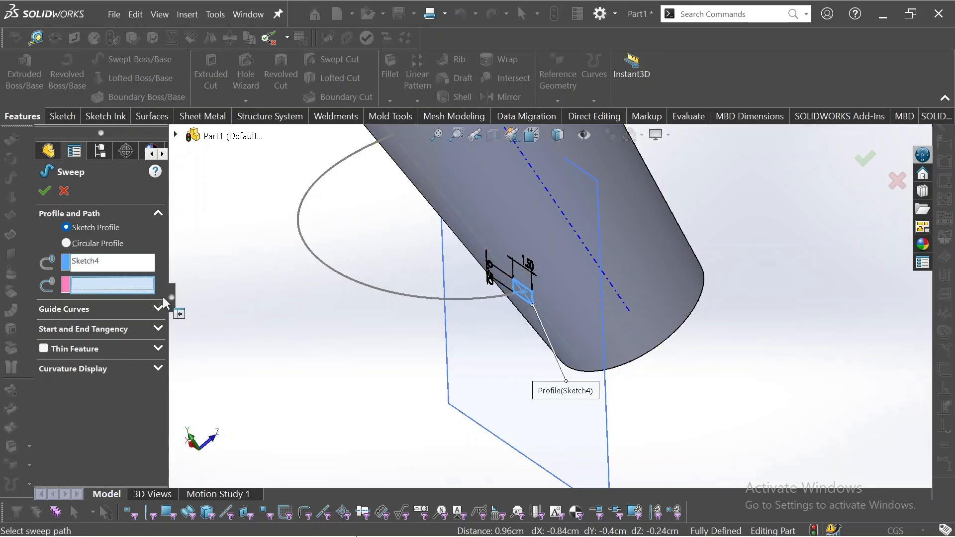
{"action": "left_click", "coordinate": [493, 305]}
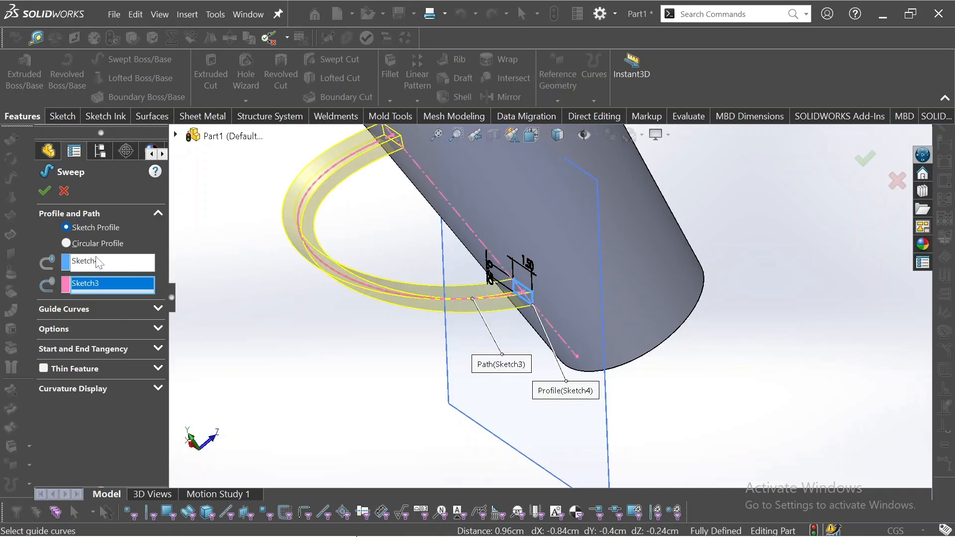
{"action": "left_click", "coordinate": [81, 328]}
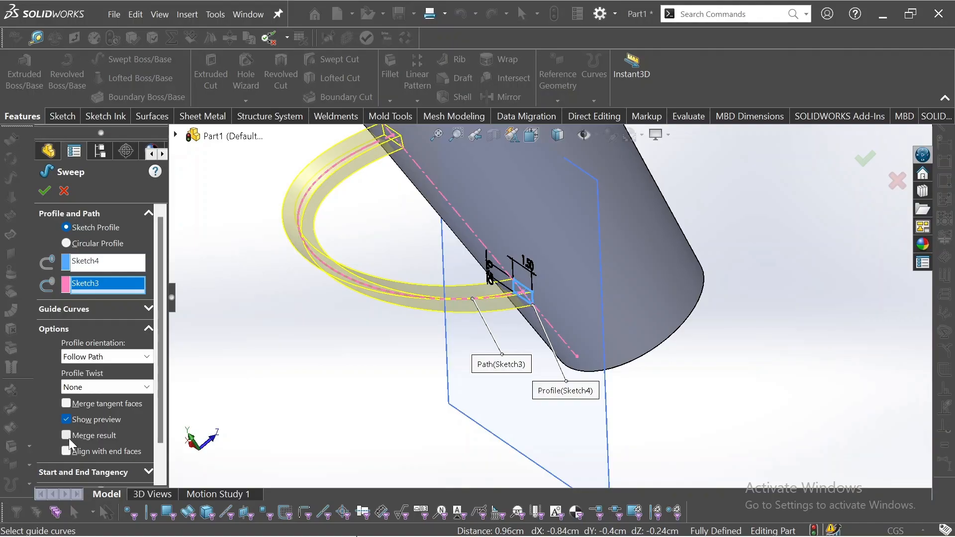
{"action": "left_click", "coordinate": [42, 193]}
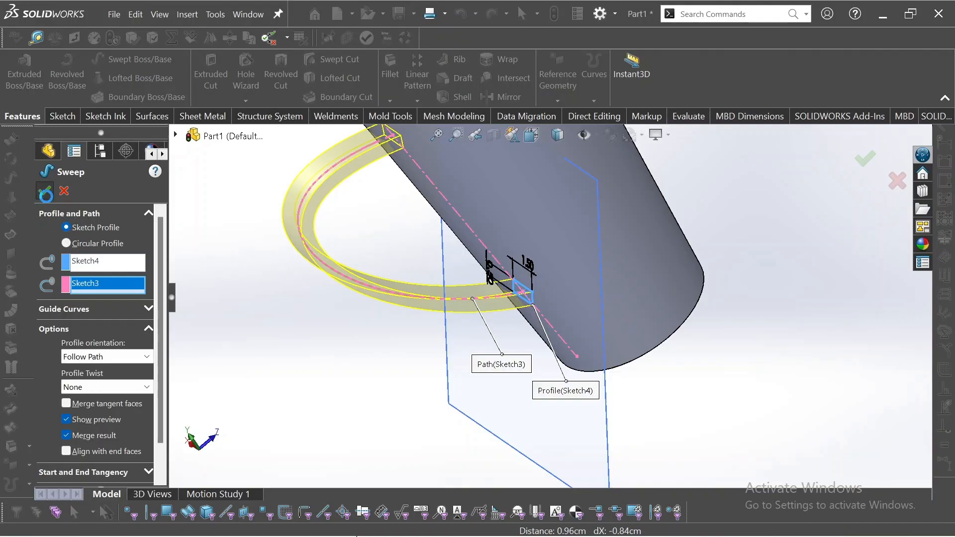
- Hide the reference plane at the lower end of the handle
{"action": "middle_click_drag", "start_coordinate": [290, 321], "coordinate": [430, 357]}
{"action": "scroll", "coordinate": [408, 301], "scroll_direction": "up", "scroll_amount": 4}
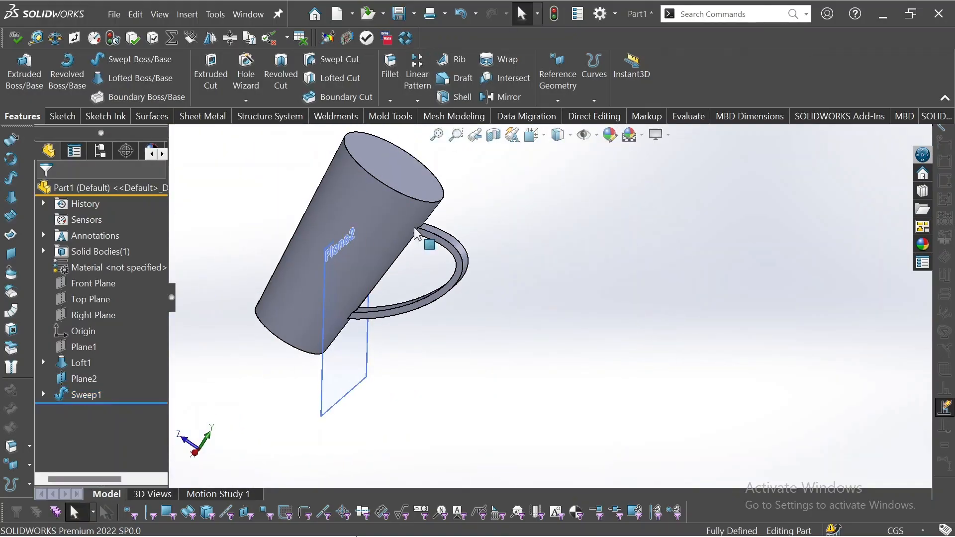
{"action": "left_click", "coordinate": [347, 383]}
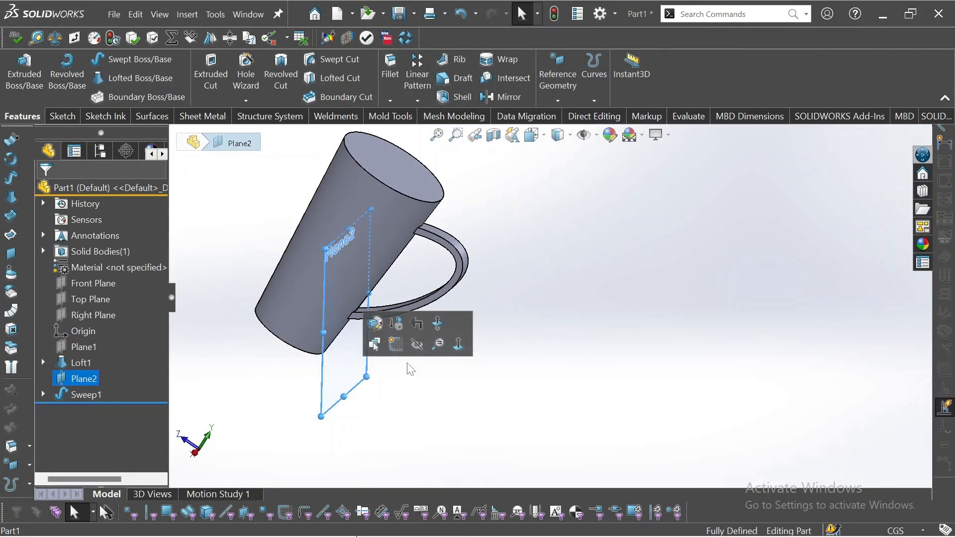
{"action": "left_click", "coordinate": [417, 344]}
- Apply a full round fillet to one narrow side face of the handle, using its outer and inner faces as side face sets
{"action": "scroll", "coordinate": [497, 258], "scroll_direction": "down", "scroll_amount": 4}
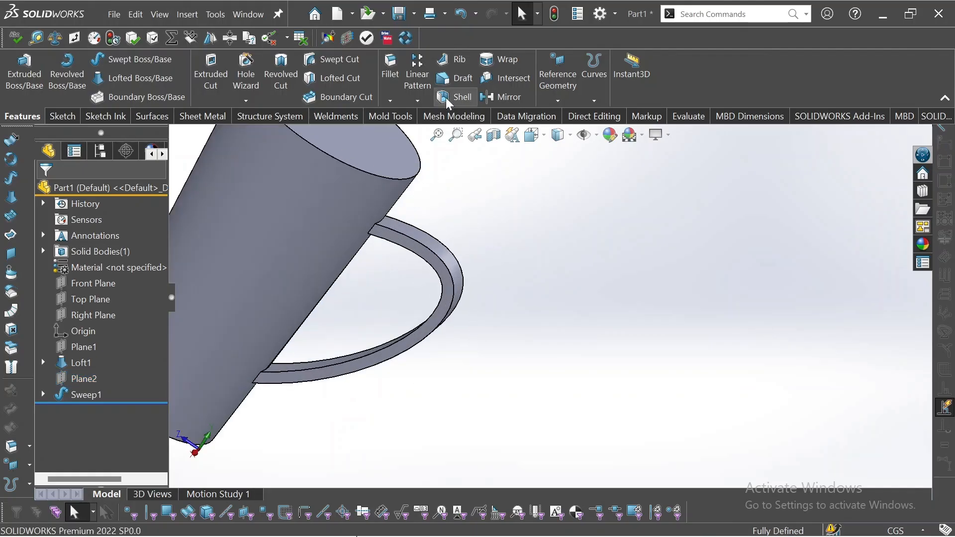
{"action": "left_click", "coordinate": [391, 65]}
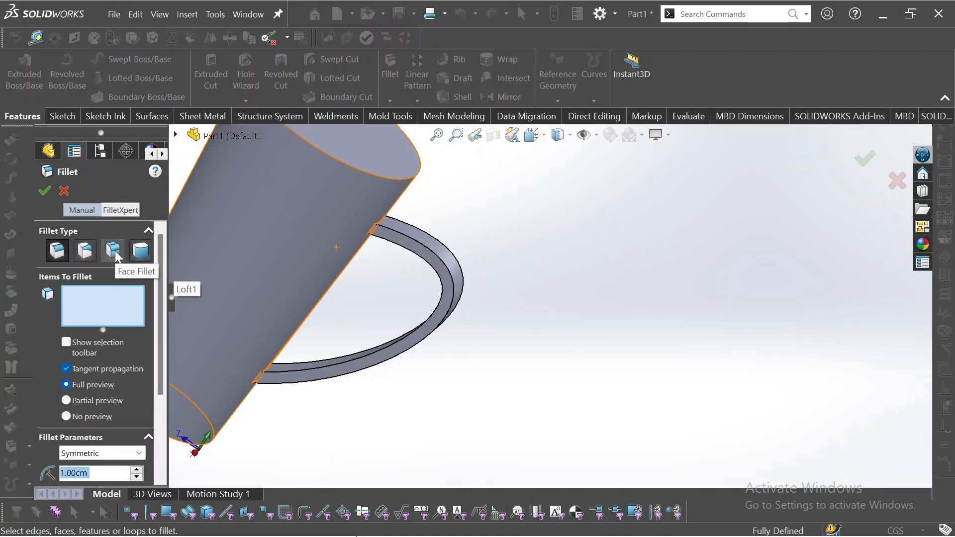
{"action": "left_click", "coordinate": [141, 252]}
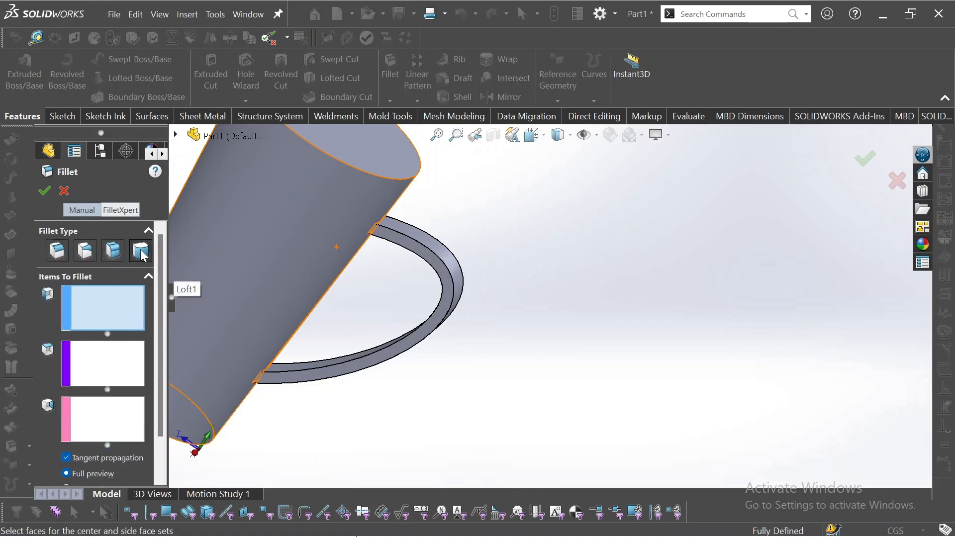
{"action": "left_click", "coordinate": [424, 234]}
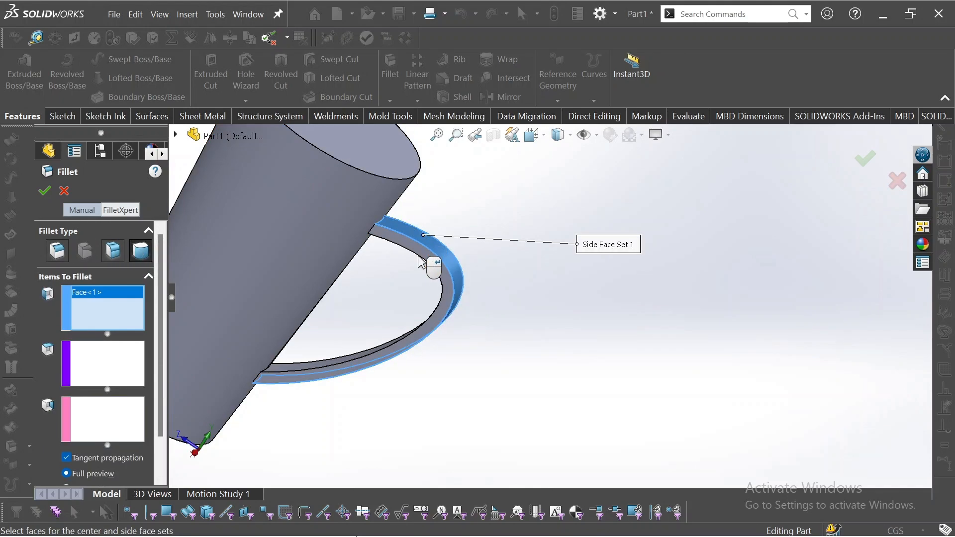
{"action": "middle_click_drag", "start_coordinate": [419, 256], "coordinate": [433, 173]}
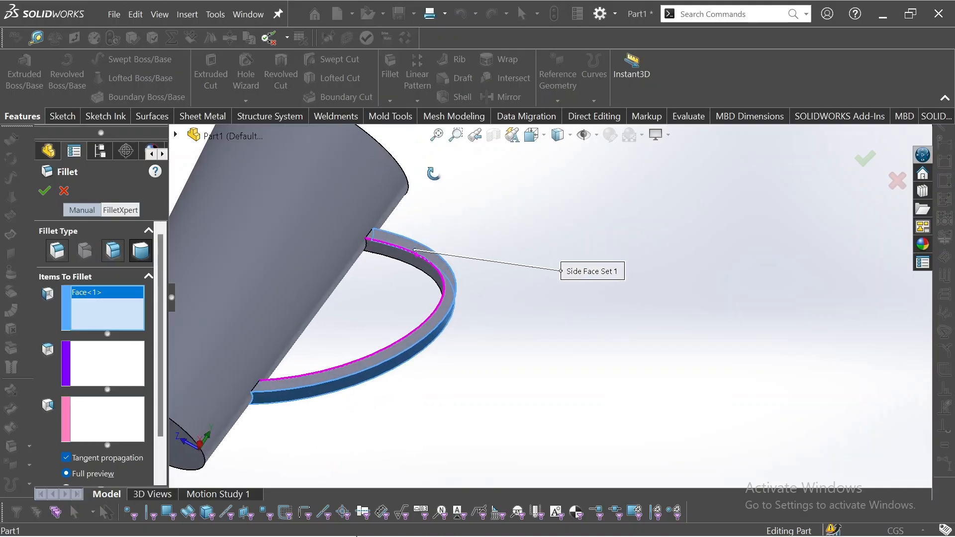
{"action": "left_click", "coordinate": [94, 418]}
{"action": "left_click", "coordinate": [394, 256]}
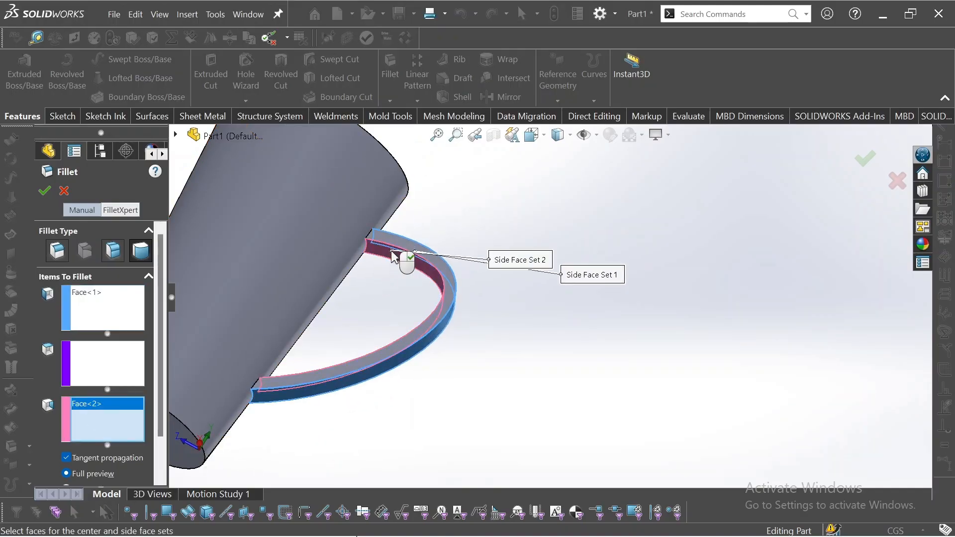
{"action": "left_click", "coordinate": [102, 361]}
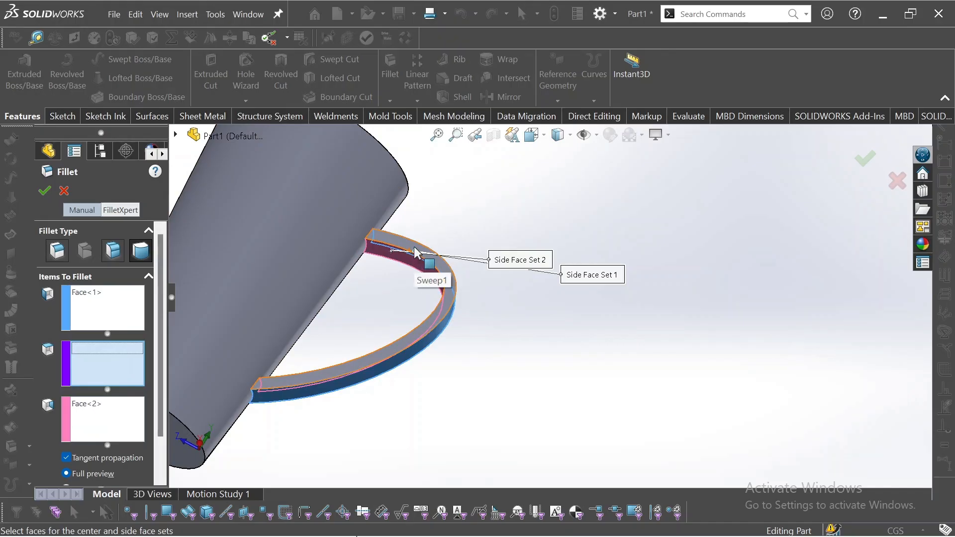
{"action": "left_click", "coordinate": [416, 253]}
{"action": "middle_click_drag", "start_coordinate": [416, 254], "coordinate": [441, 269]}
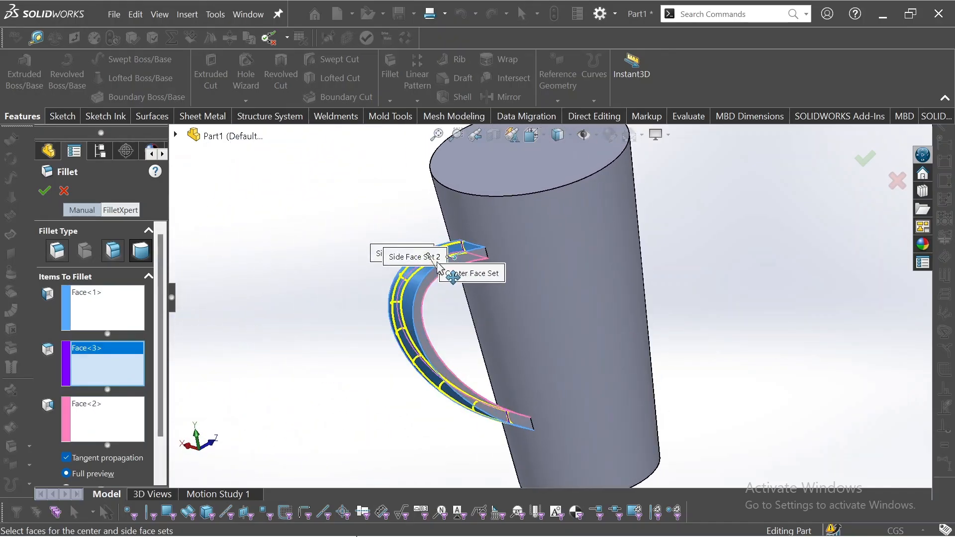
{"action": "left_click", "coordinate": [428, 290]}
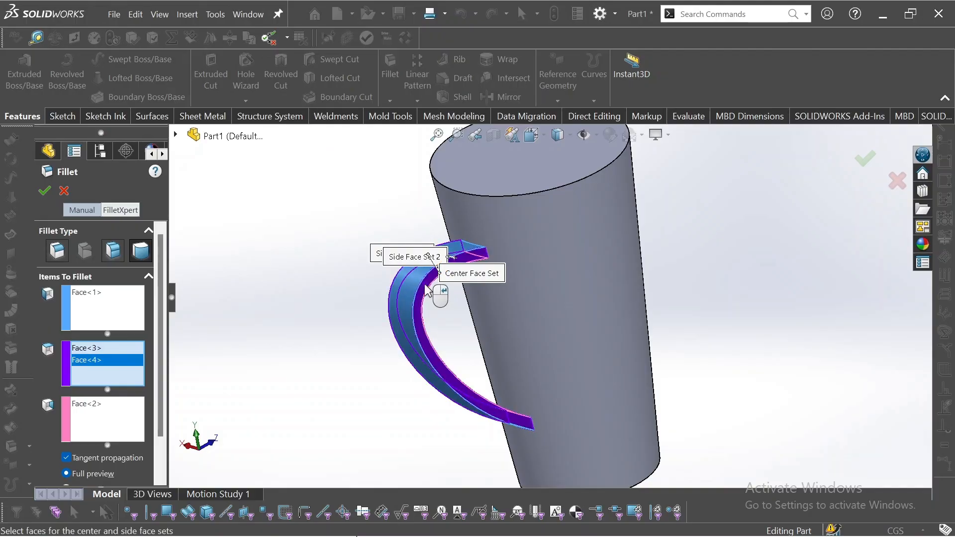
{"action": "left_click", "coordinate": [427, 290]}
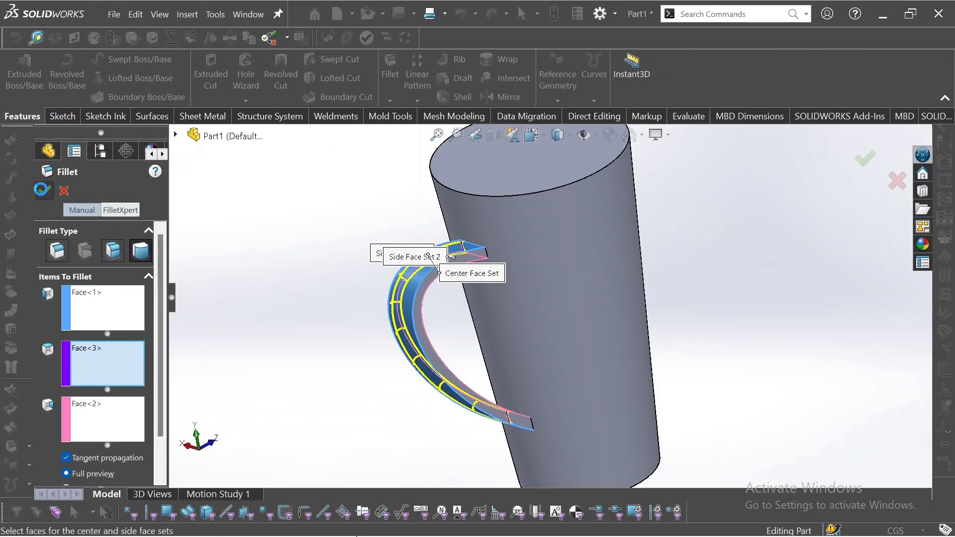
{"action": "key", "text": "Return"}
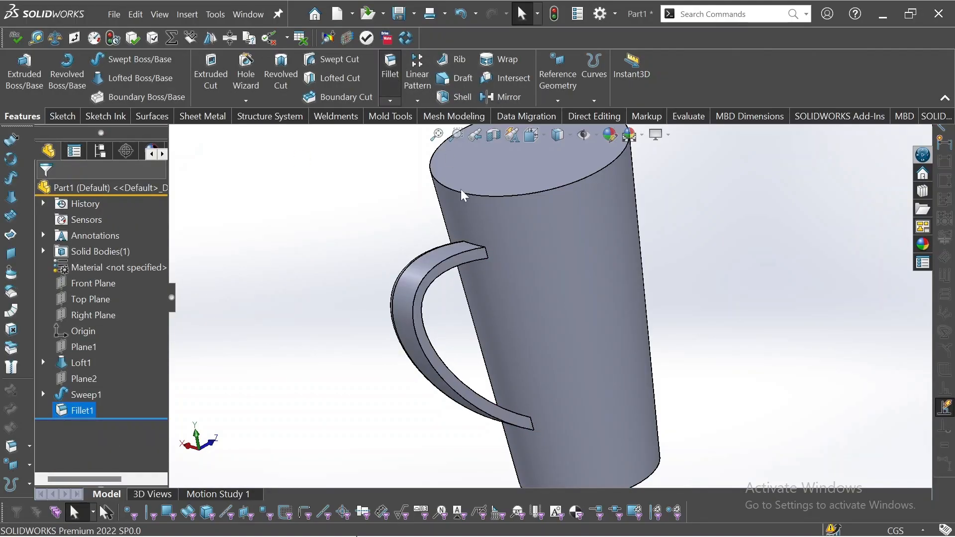
- Round the handle's opposite narrow side face with a second full round fillet between the same outer and inner faces
{"action": "key", "text": "Return"}
{"action": "left_click", "coordinate": [458, 266]}
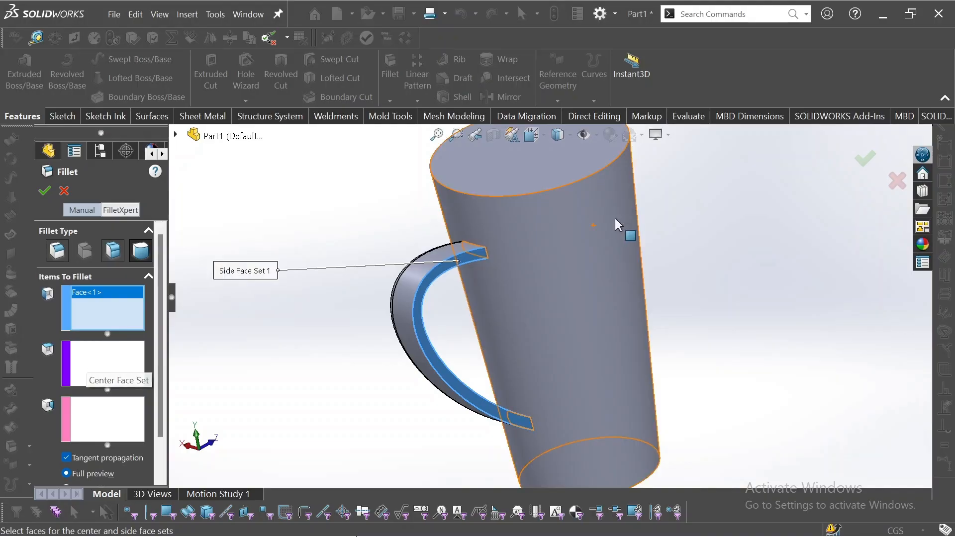
{"action": "left_click", "coordinate": [479, 255]}
{"action": "left_click", "coordinate": [468, 244]}
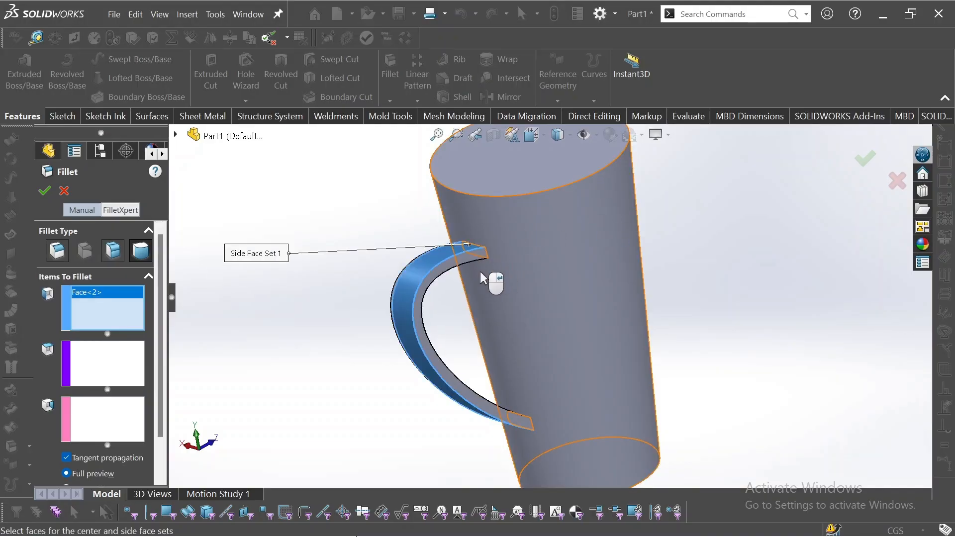
{"action": "middle_click_drag", "start_coordinate": [479, 270], "coordinate": [246, 346]}
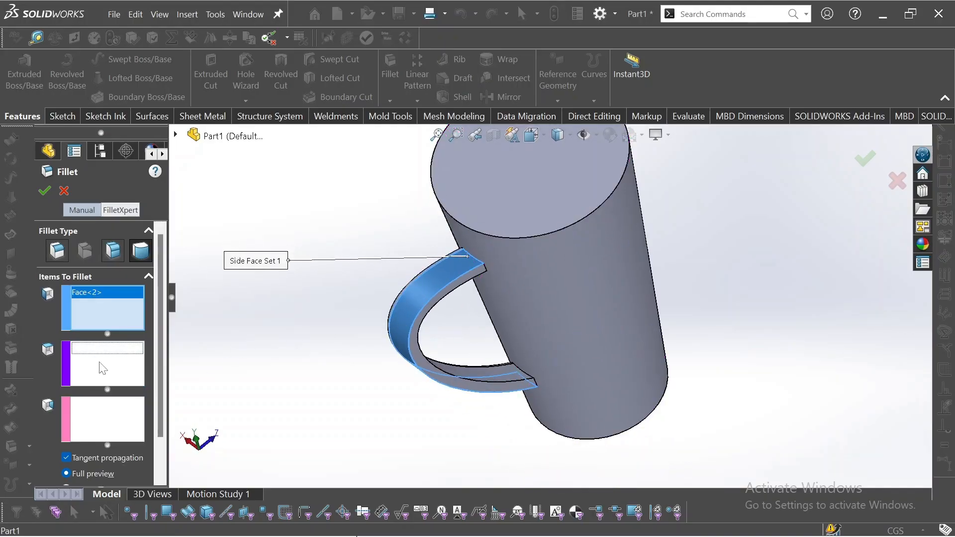
{"action": "left_click", "coordinate": [108, 373]}
{"action": "left_click", "coordinate": [465, 284]}
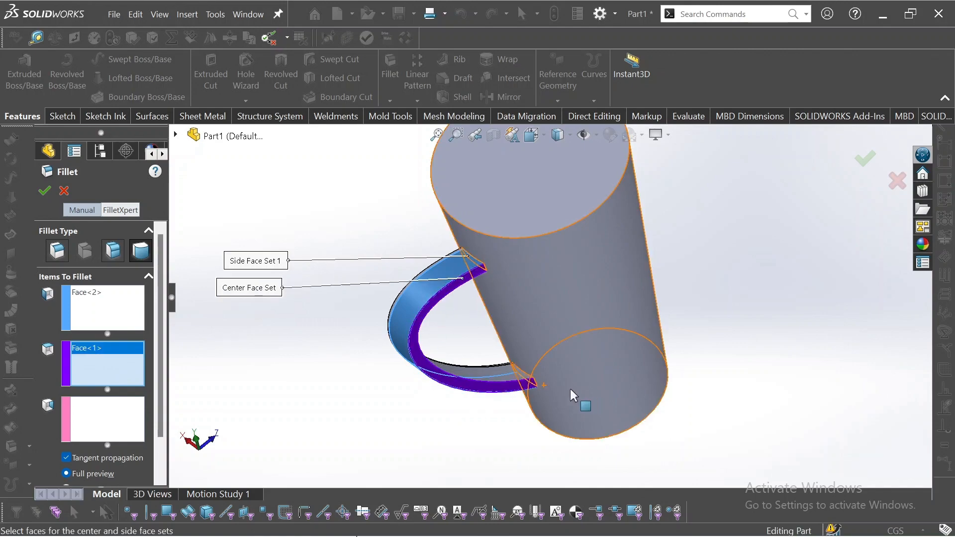
{"action": "left_click", "coordinate": [130, 420]}
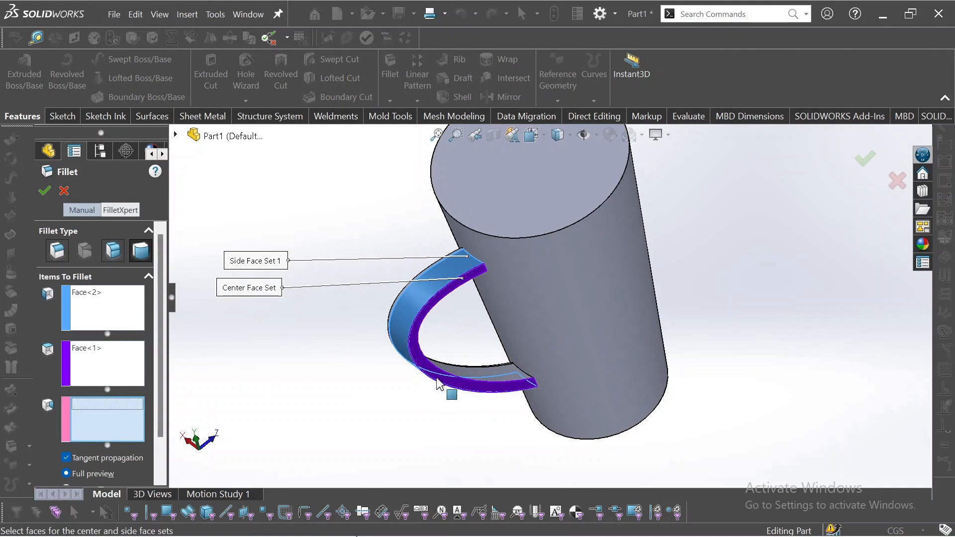
{"action": "left_click", "coordinate": [477, 381]}
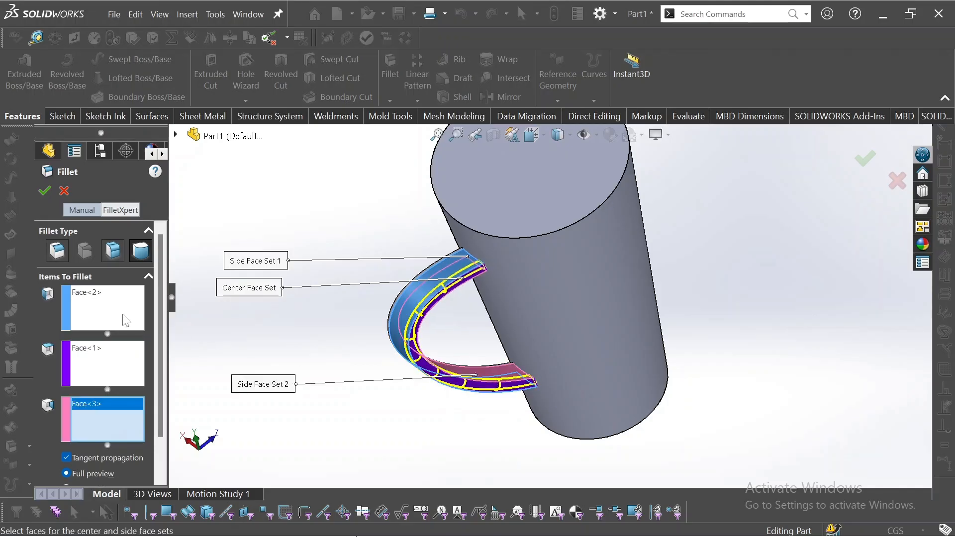
{"action": "left_click", "coordinate": [45, 191]}
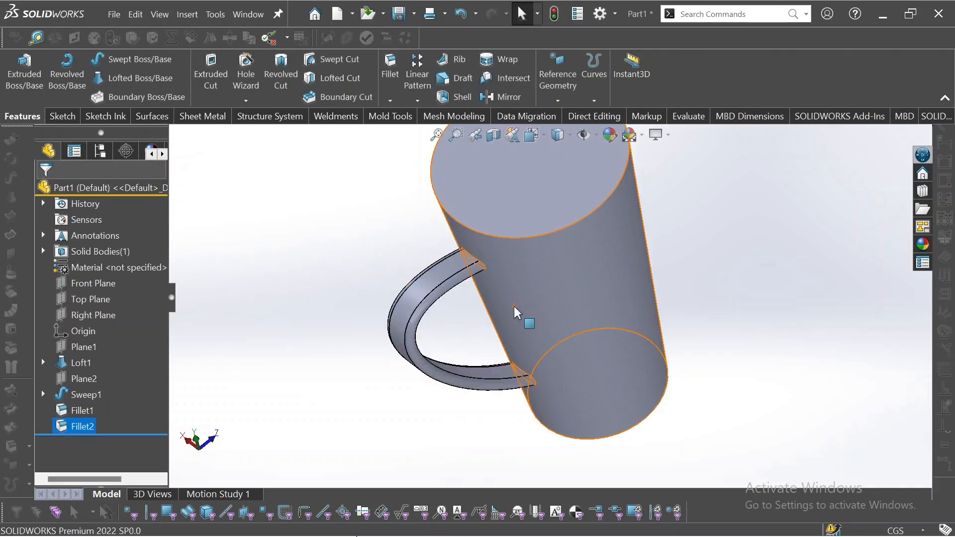
{"action": "middle_click_drag", "start_coordinate": [529, 317], "coordinate": [543, 137]}
{"action": "left_click", "coordinate": [664, 287]}
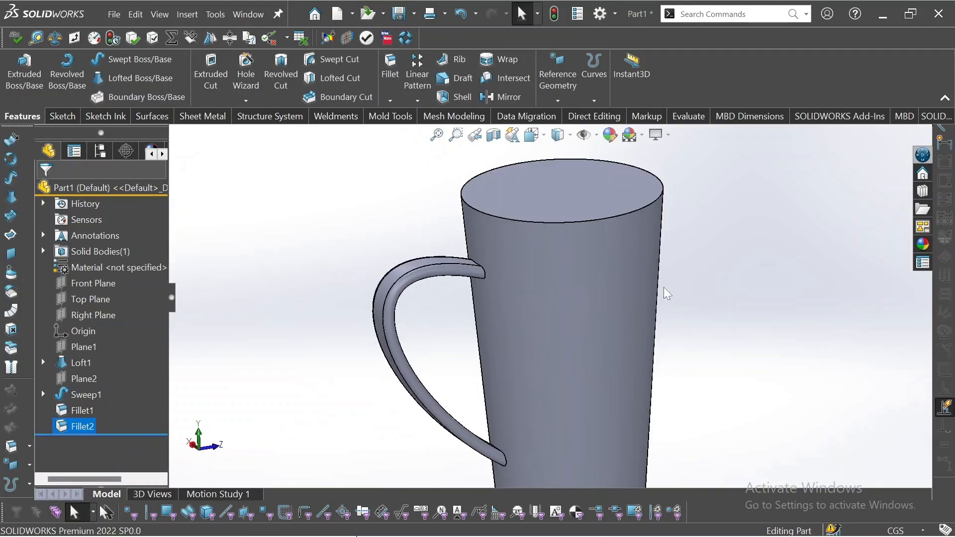
- Examine the reference drawing's handle dimensions and the wall thickness in its section view
{"action": "scroll", "coordinate": [674, 300], "scroll_direction": "up", "scroll_amount": 2}
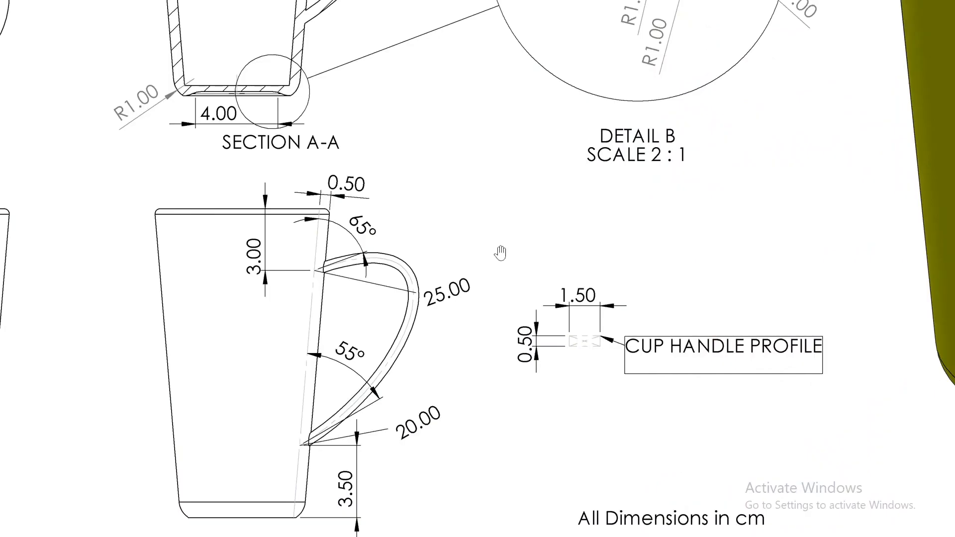
{"action": "scroll", "coordinate": [468, 257], "scroll_direction": "down", "scroll_amount": 2}
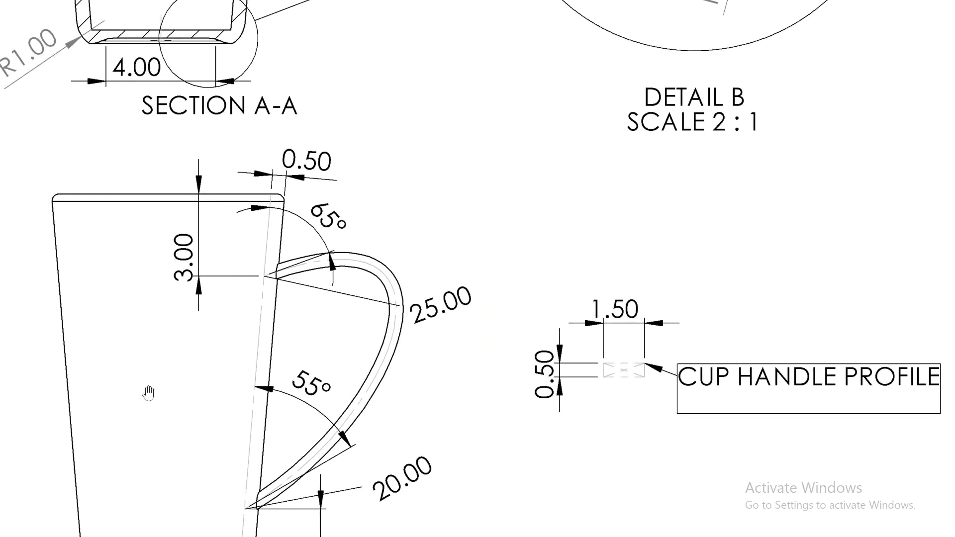
{"action": "scroll", "coordinate": [222, 343], "scroll_direction": "up", "scroll_amount": 5}
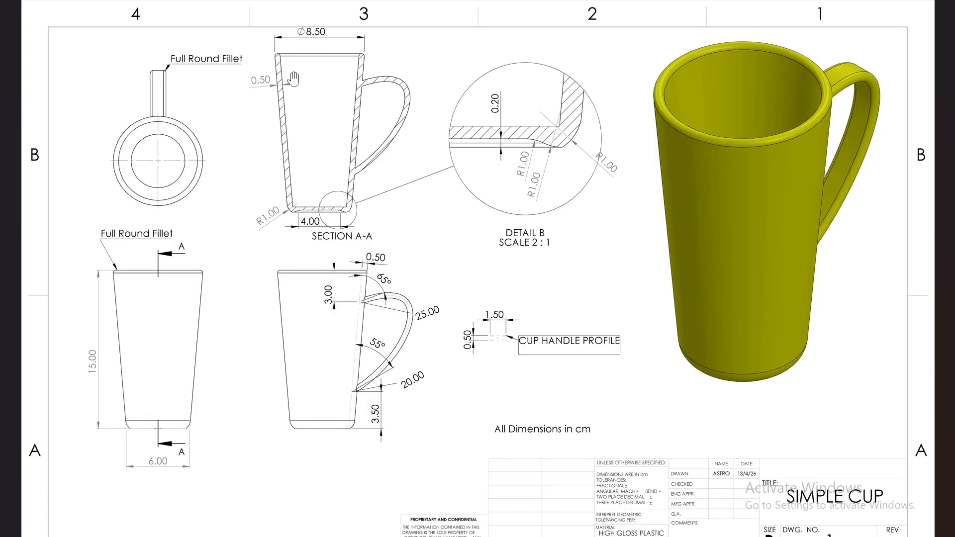
{"action": "scroll", "coordinate": [287, 87], "scroll_direction": "down", "scroll_amount": 8}
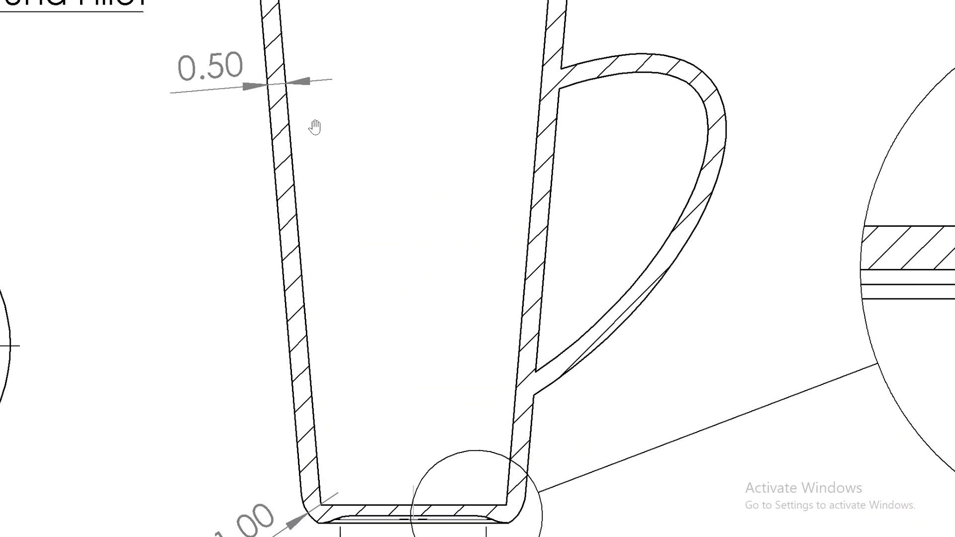
{"action": "key", "text": "super"}
{"action": "key", "text": "super"}
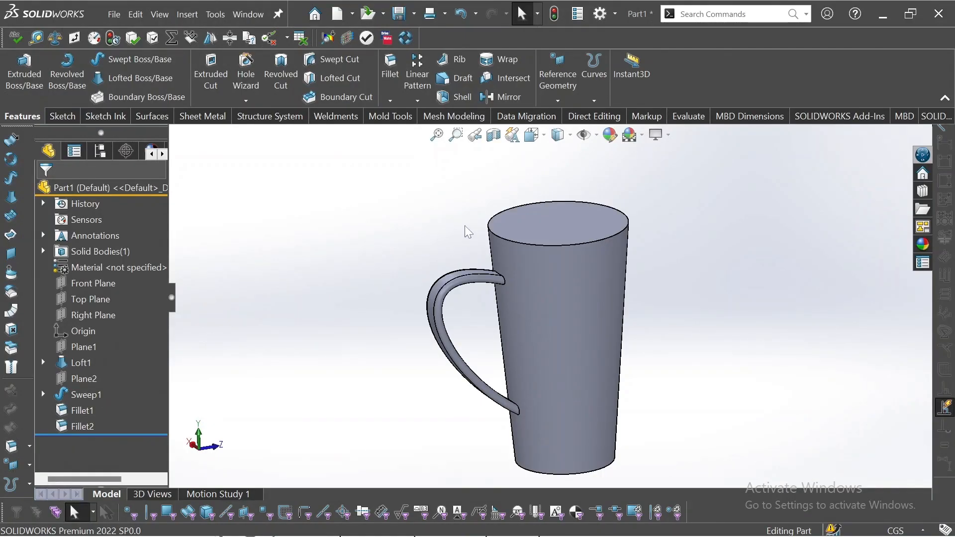
- Try to shell the merged cup and handle with a 0.5 cm wall thickness, removing the cup's top face
{"action": "left_click", "coordinate": [458, 98]}
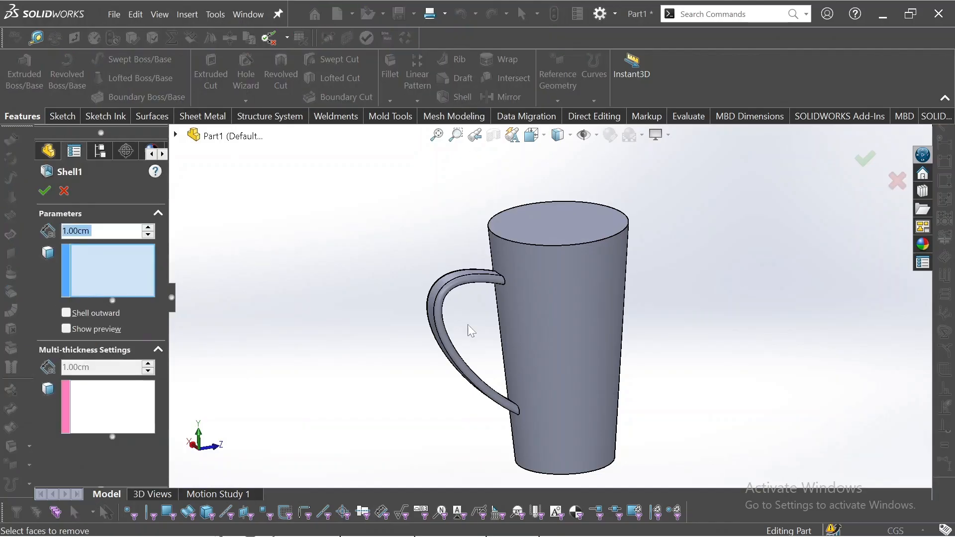
{"action": "left_click", "coordinate": [80, 277]}
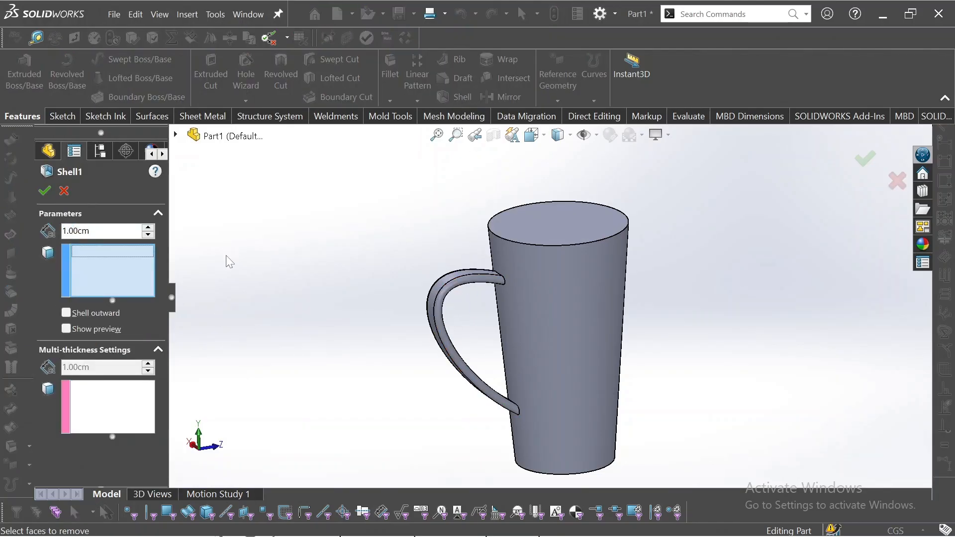
{"action": "left_click", "coordinate": [90, 231]}
{"action": "key", "text": "BackSpace"}
{"action": "key", "text": "BackSpace"}
{"action": "key", "text": "BackSpace"}
{"action": "key", "text": "BackSpace"}
{"action": "key", "text": "BackSpace"}
{"action": "key", "text": "BackSpace"}
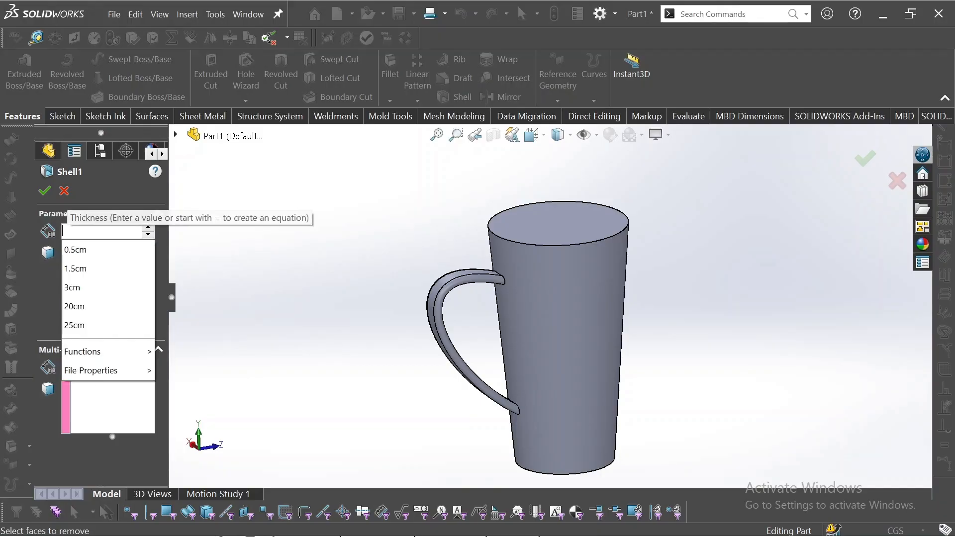
{"action": "type", "text": "0.5"}
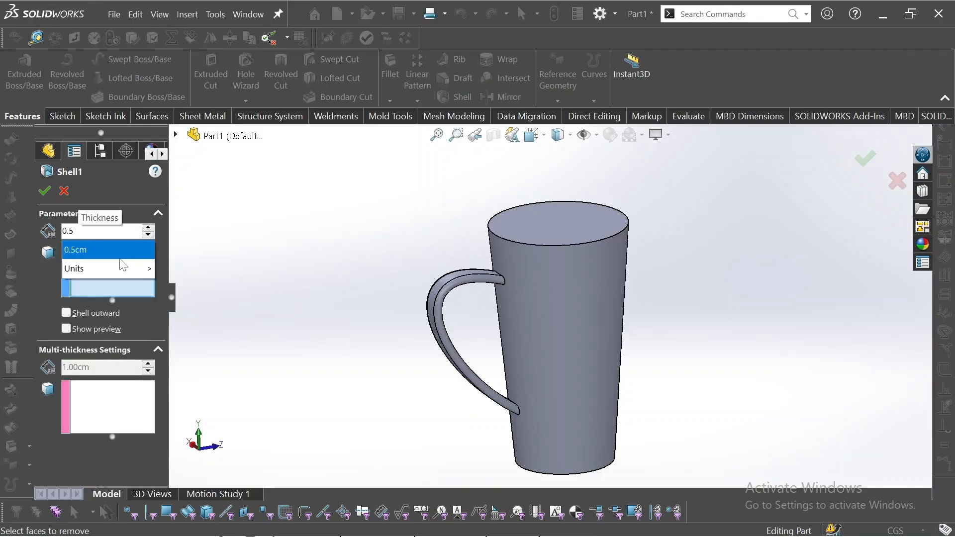
{"action": "left_click", "coordinate": [75, 315]}
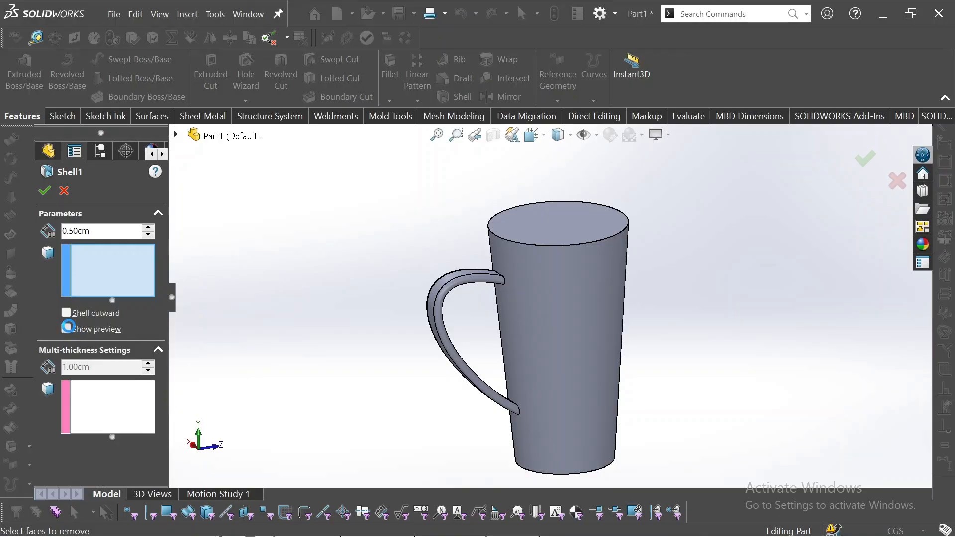
{"action": "left_click", "coordinate": [128, 279]}
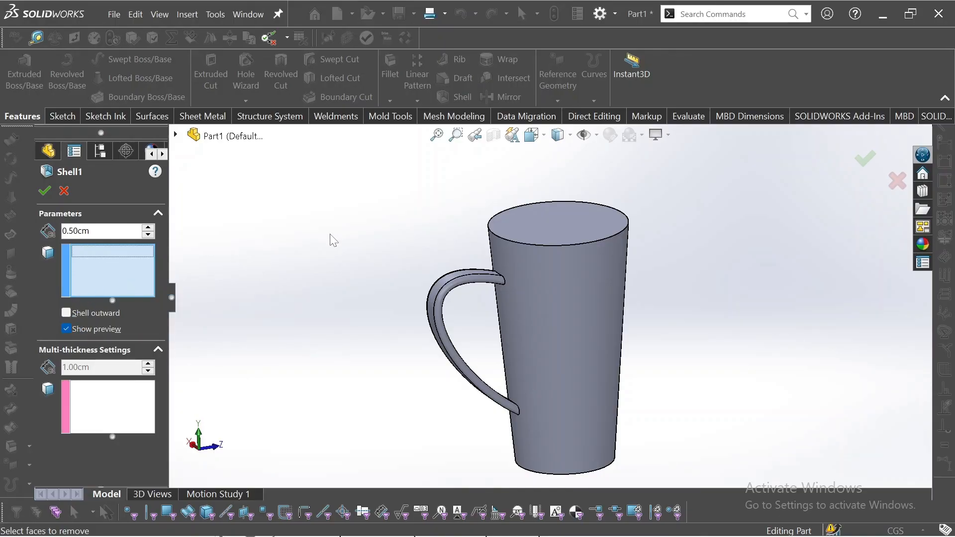
{"action": "left_click", "coordinate": [542, 221]}
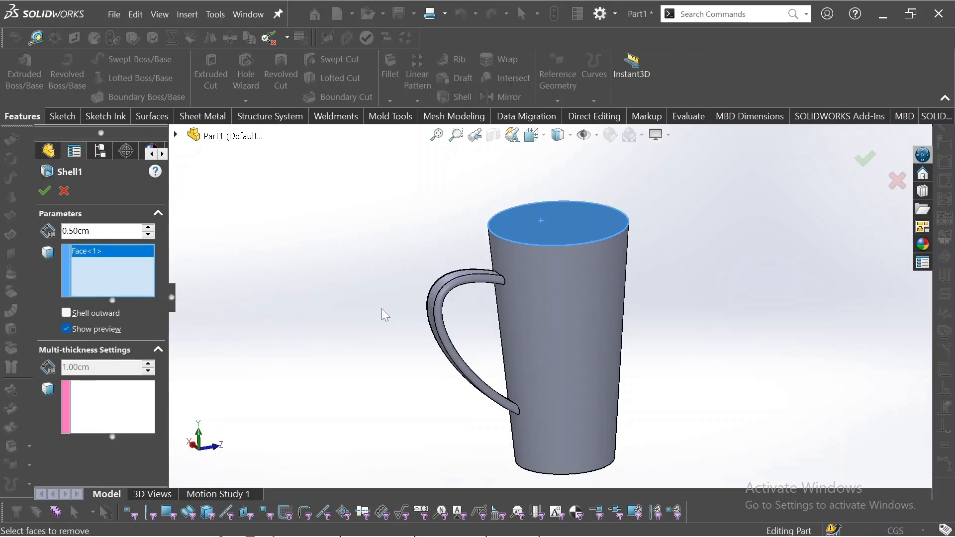
{"action": "middle_click_drag", "start_coordinate": [383, 314], "coordinate": [365, 342]}
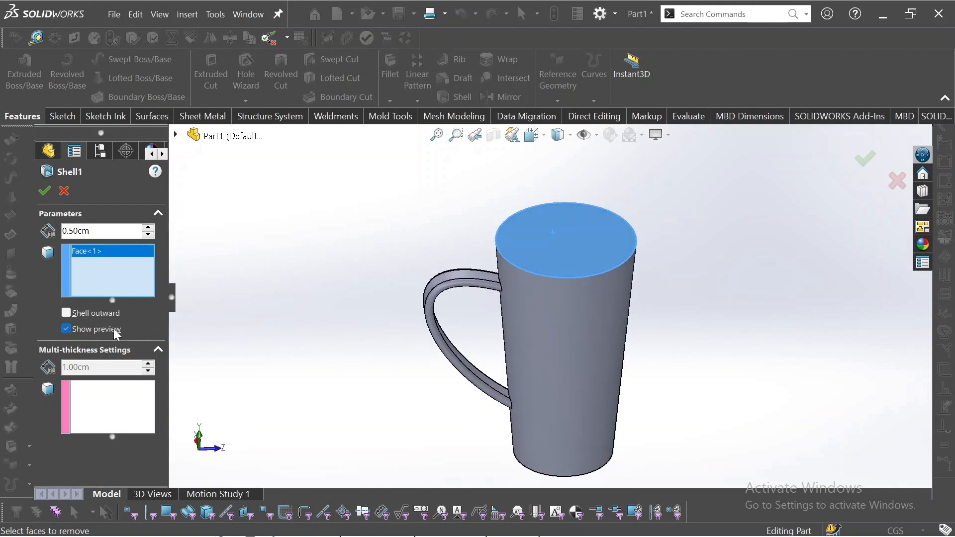
{"action": "left_click", "coordinate": [66, 312]}
{"action": "left_click", "coordinate": [64, 190]}
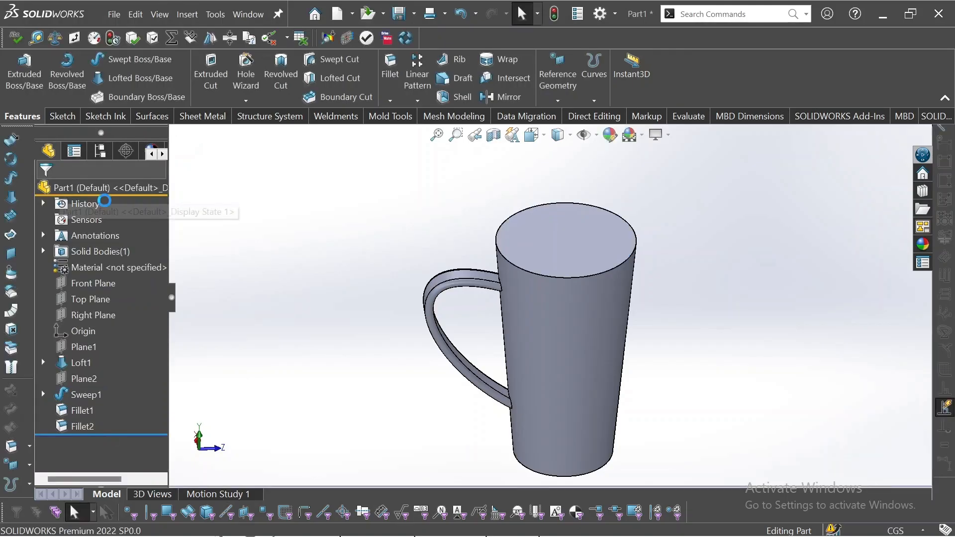
- Edit the handle sweep to turn off Merge result, keeping the handle as a separate body
{"action": "left_click", "coordinate": [76, 395]}
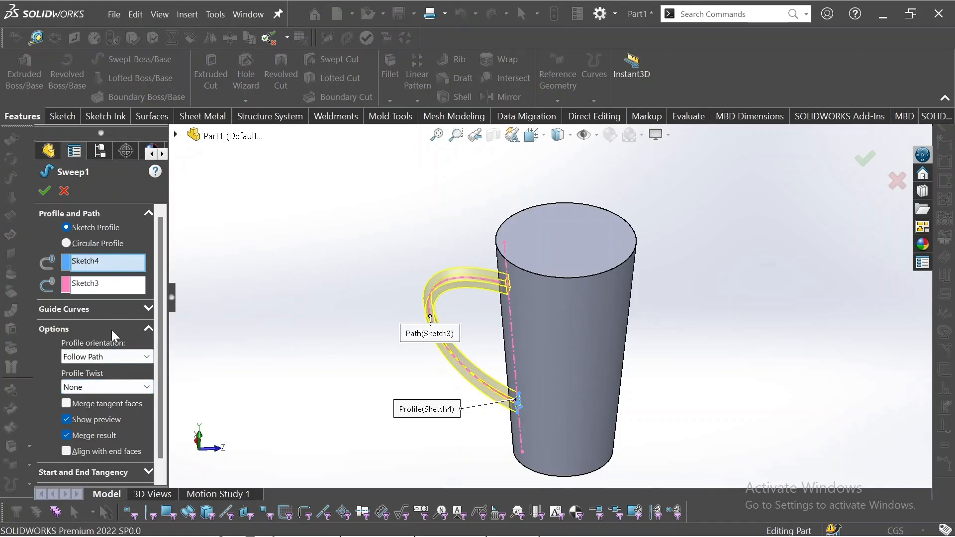
{"action": "left_click", "coordinate": [70, 434]}
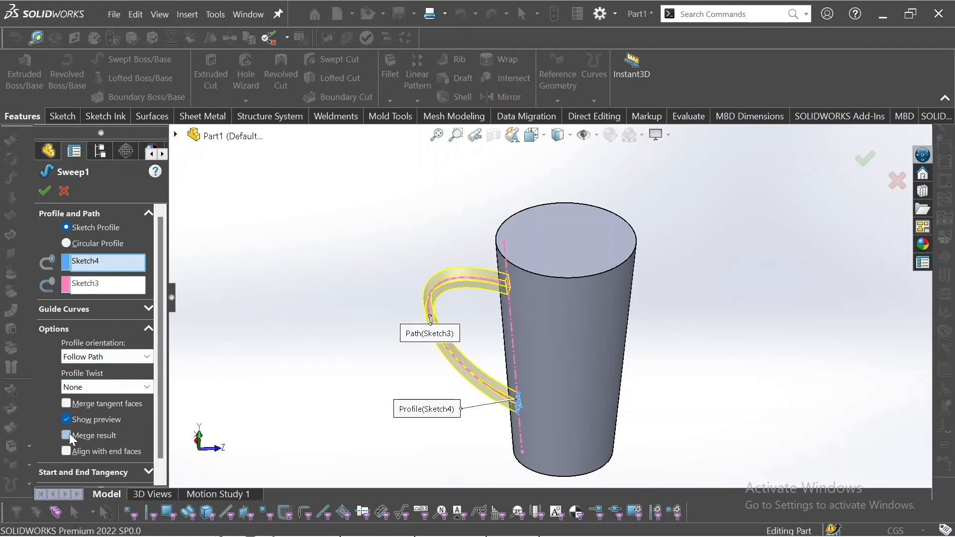
{"action": "left_click", "coordinate": [51, 193]}
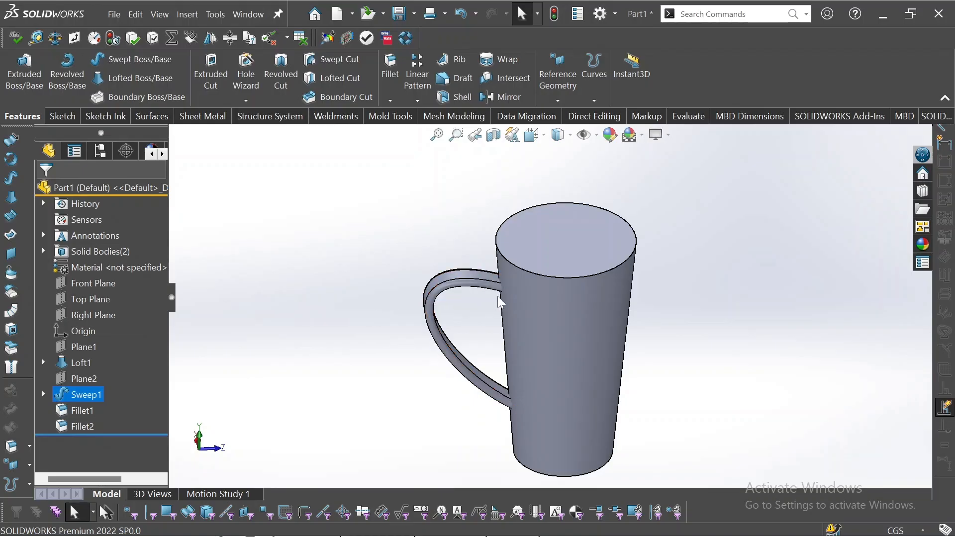
- Hide the cup and handle bodies to inspect them separately, and restore the visibility of both
{"action": "left_click", "coordinate": [577, 285]}
{"action": "right_click", "coordinate": [577, 285]}
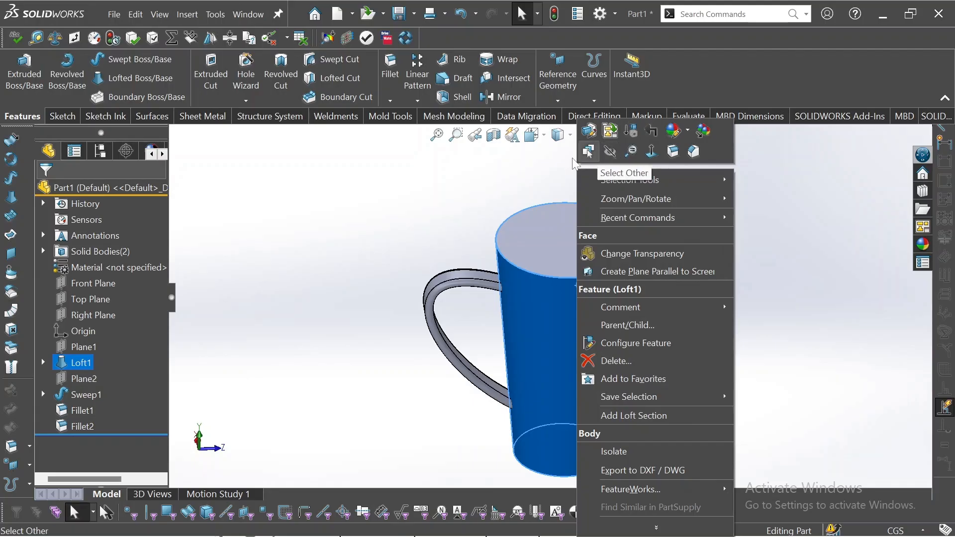
{"action": "left_click", "coordinate": [614, 152]}
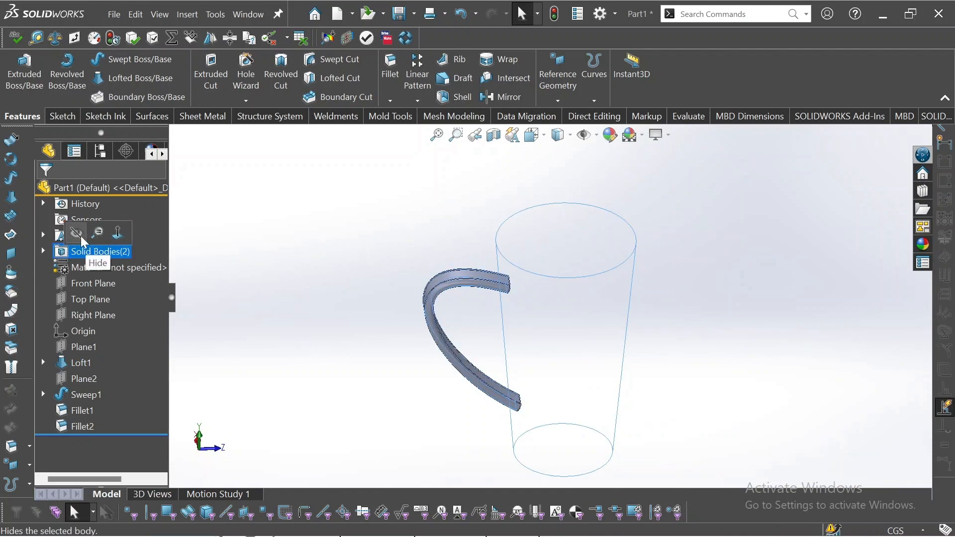
{"action": "left_click", "coordinate": [88, 251]}
{"action": "left_click", "coordinate": [87, 251]}
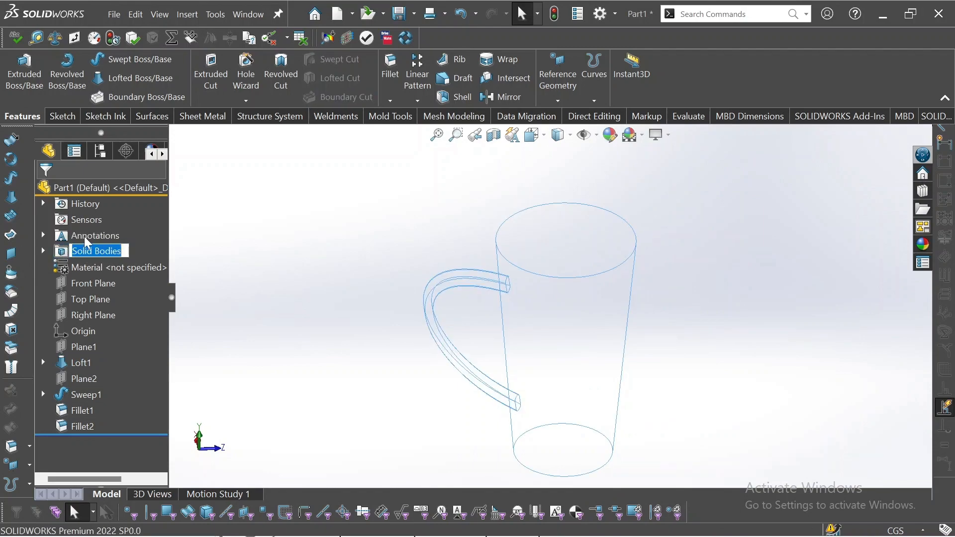
{"action": "left_click", "coordinate": [143, 249]}
{"action": "left_click", "coordinate": [149, 232]}
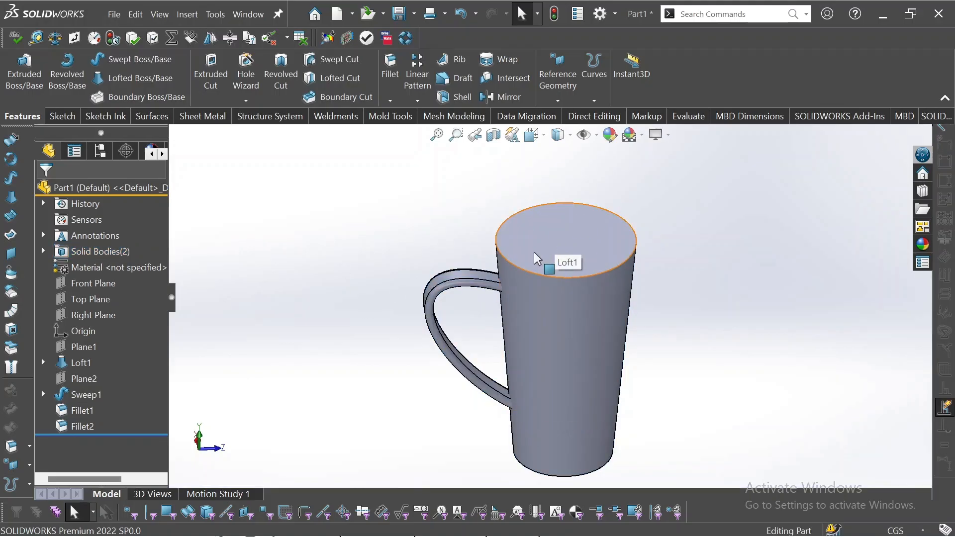
- Shell the cup body with a 0.5 cm wall thickness, removing its top face
{"action": "left_click", "coordinate": [533, 227]}
{"action": "left_click", "coordinate": [458, 102]}
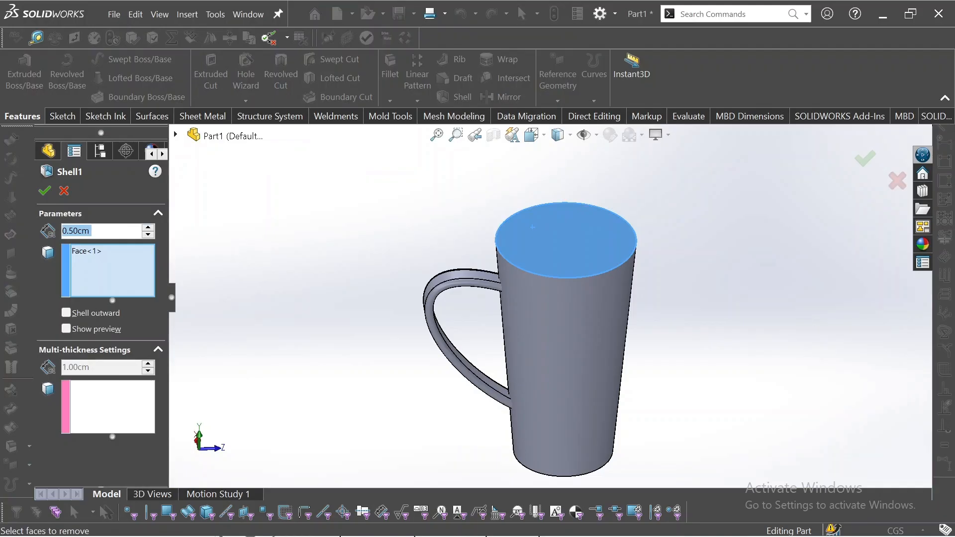
{"action": "left_click", "coordinate": [66, 329]}
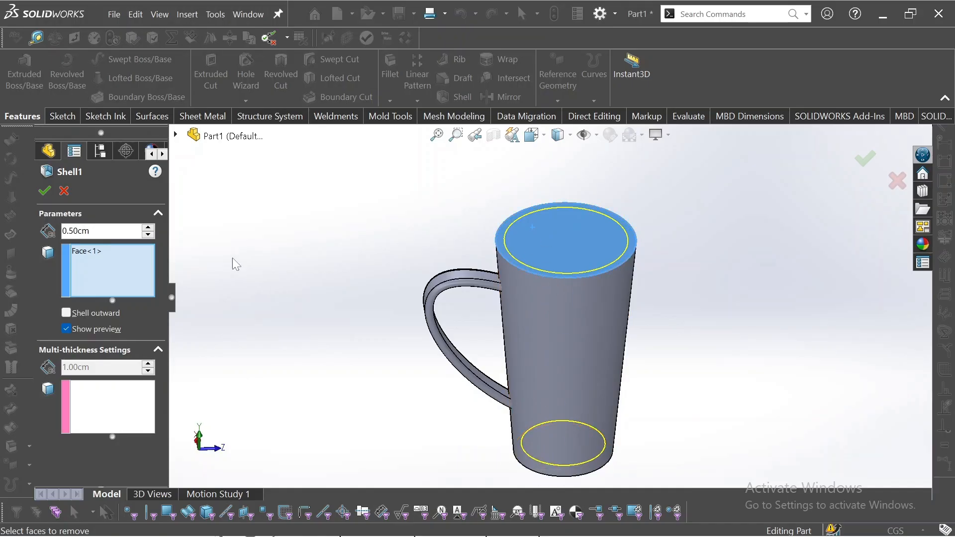
{"action": "left_click", "coordinate": [44, 190]}
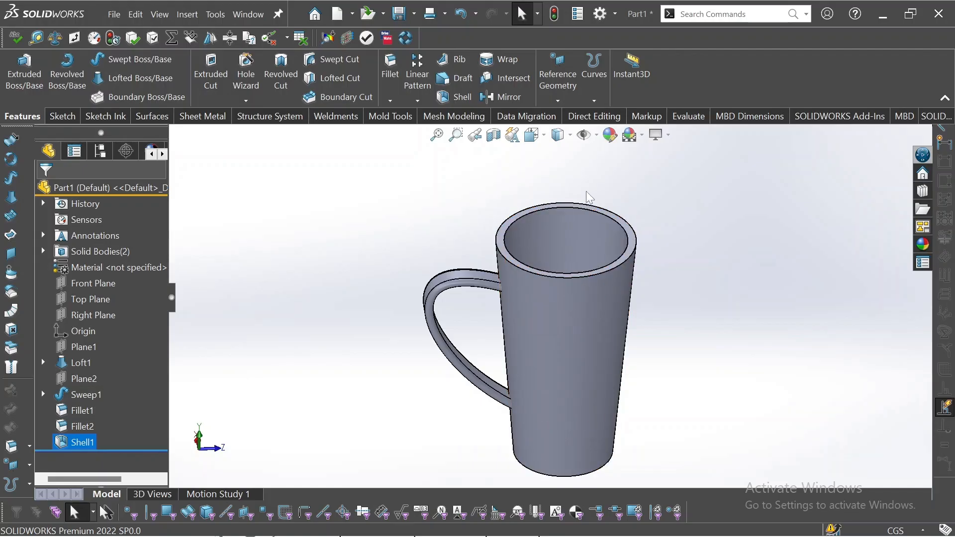
- Examine the inside of the shelled cup where the handle ends meet the wall, and check the part's solid bodies
{"action": "middle_click_drag", "start_coordinate": [541, 258], "coordinate": [510, 394]}
{"action": "scroll", "coordinate": [490, 342], "scroll_direction": "down", "scroll_amount": 7}
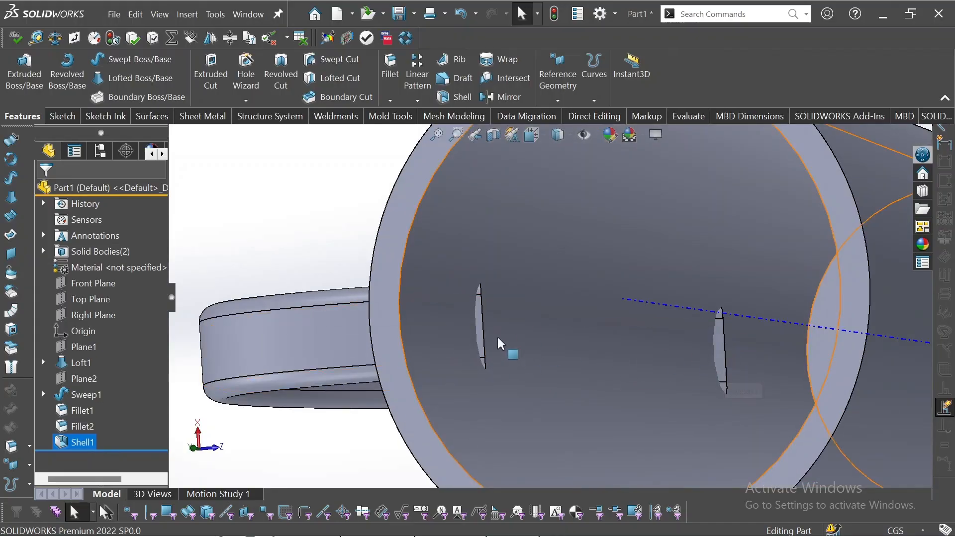
{"action": "scroll", "coordinate": [483, 329], "scroll_direction": "up", "scroll_amount": 5}
{"action": "middle_click_drag", "start_coordinate": [485, 330], "coordinate": [504, 285]}
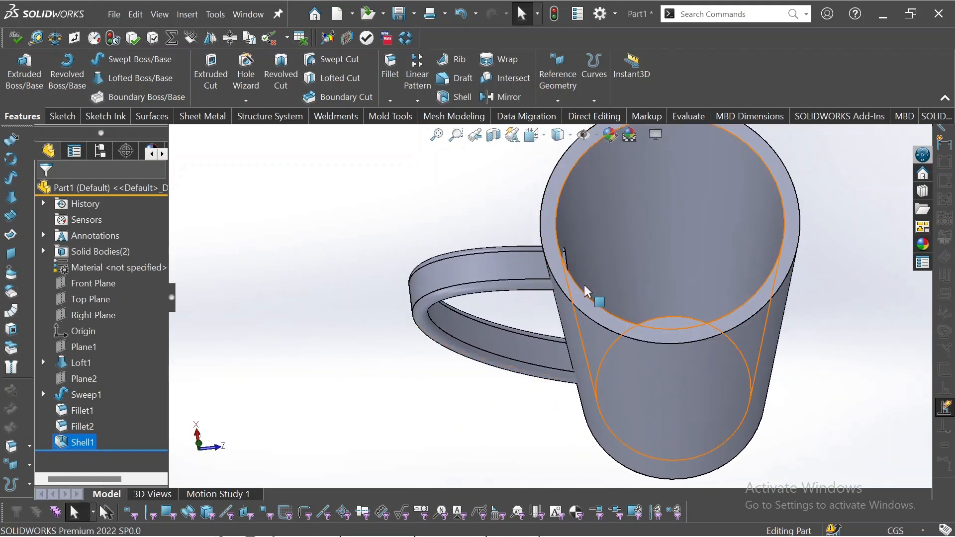
{"action": "scroll", "coordinate": [584, 286], "scroll_direction": "up", "scroll_amount": 3}
{"action": "middle_click_drag", "start_coordinate": [584, 286], "coordinate": [570, 201]}
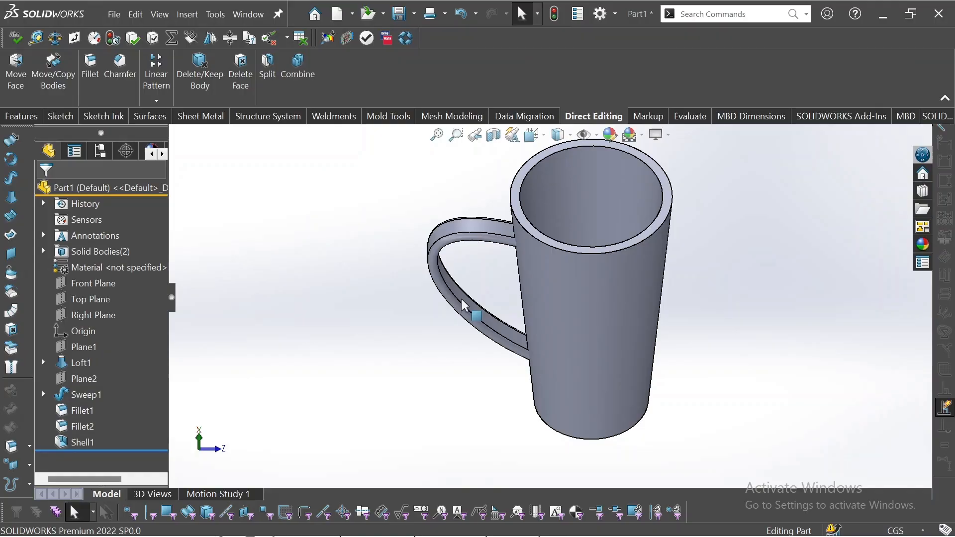
{"action": "scroll", "coordinate": [461, 298], "scroll_direction": "up", "scroll_amount": 3}
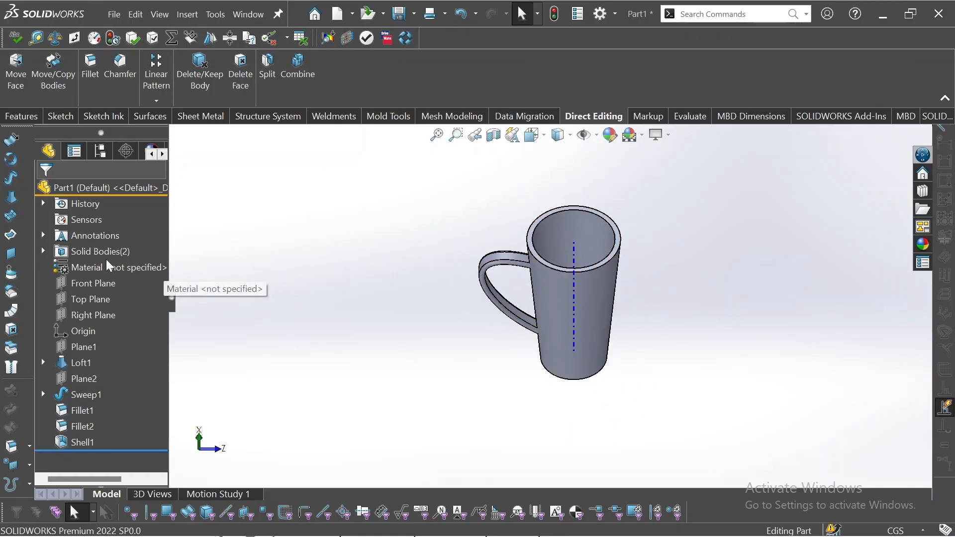
{"action": "left_click", "coordinate": [43, 252]}
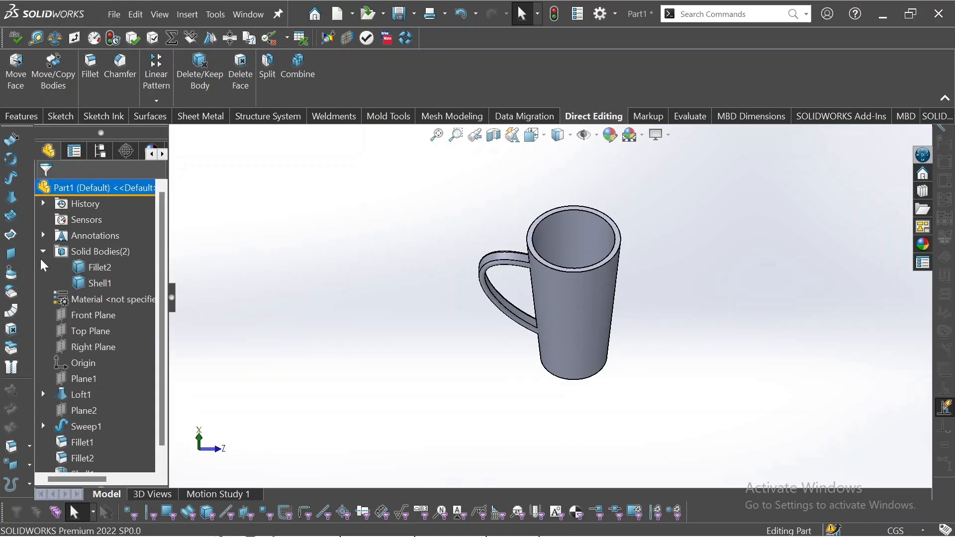
{"action": "left_click", "coordinate": [44, 251]}
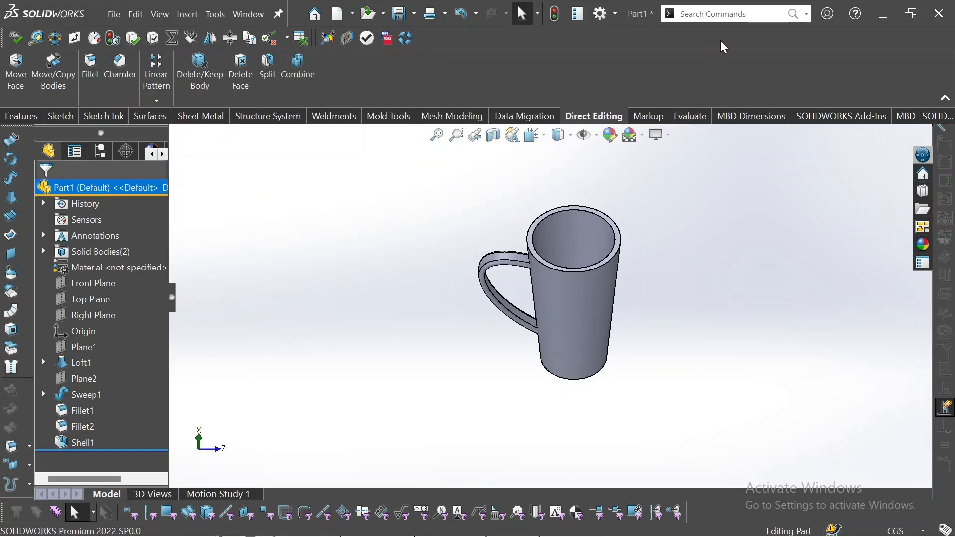
- Combine the shelled cup body and the handle body into a single solid with the Add operation
{"action": "left_click", "coordinate": [721, 14]}
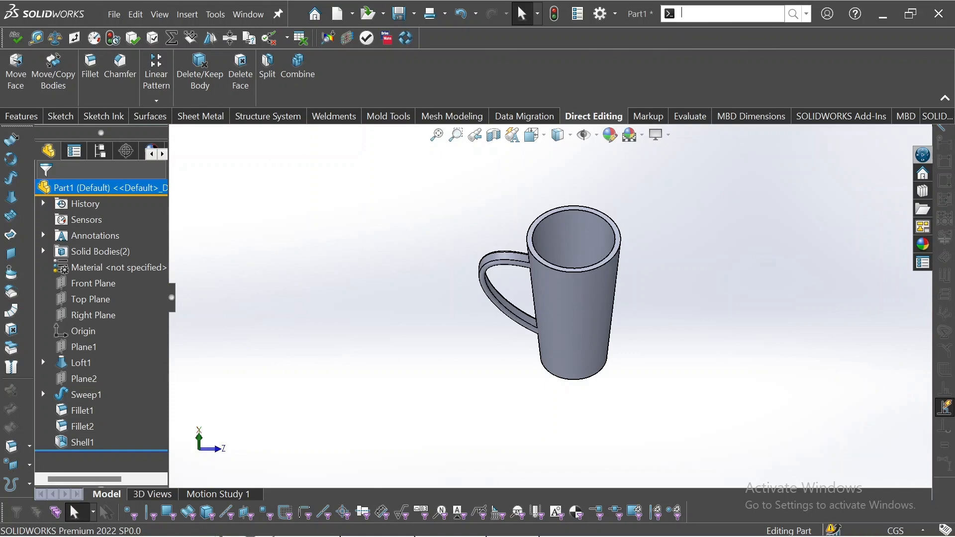
{"action": "type", "text": "co"}
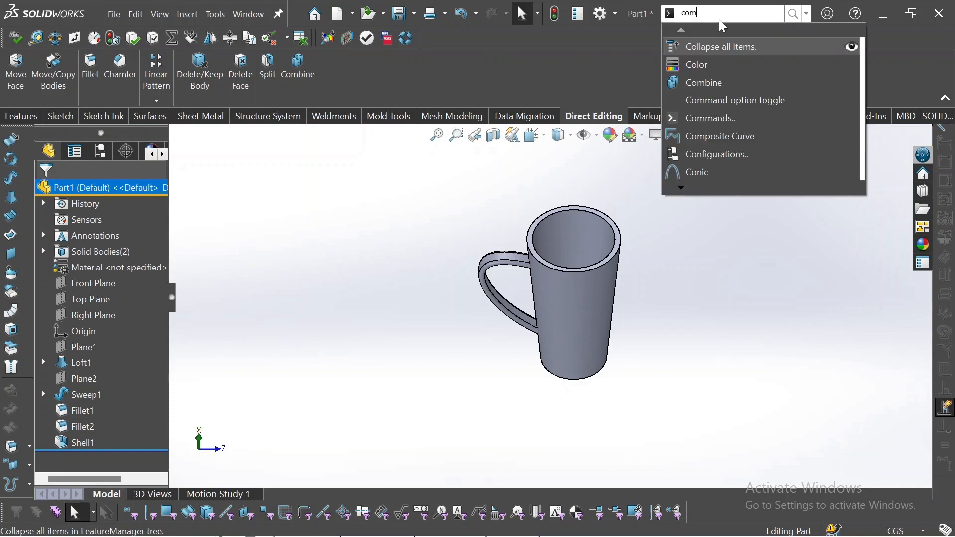
{"action": "type", "text": "m"}
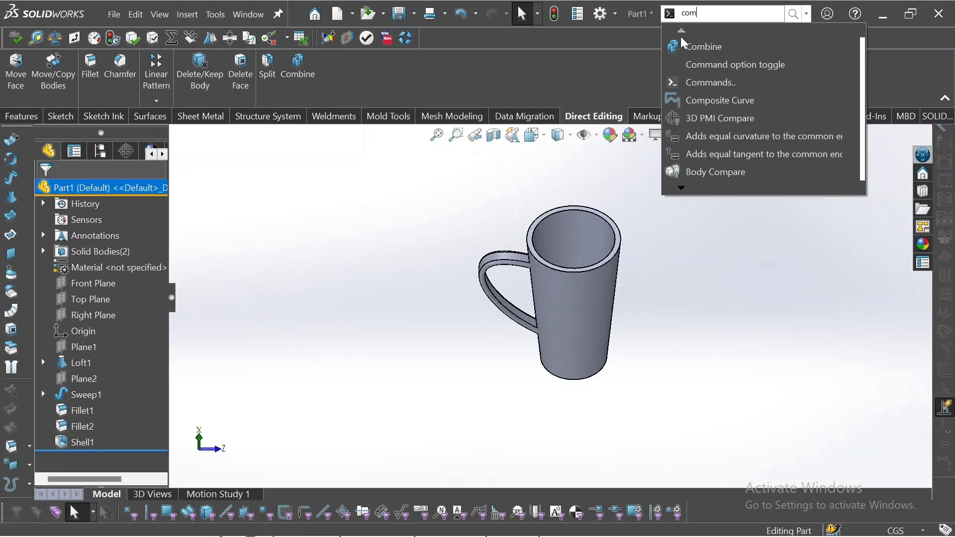
{"action": "left_click", "coordinate": [701, 45]}
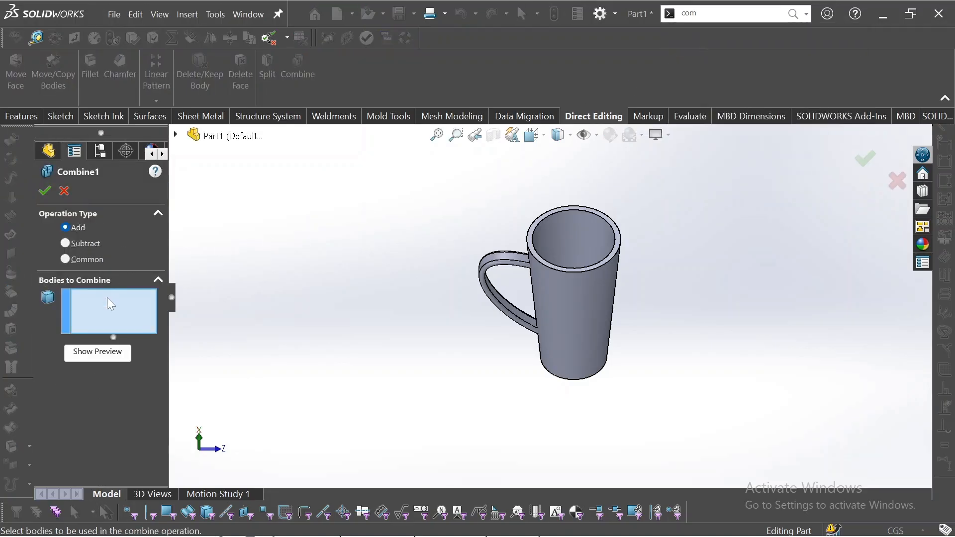
{"action": "left_click", "coordinate": [587, 308]}
{"action": "left_click", "coordinate": [503, 271]}
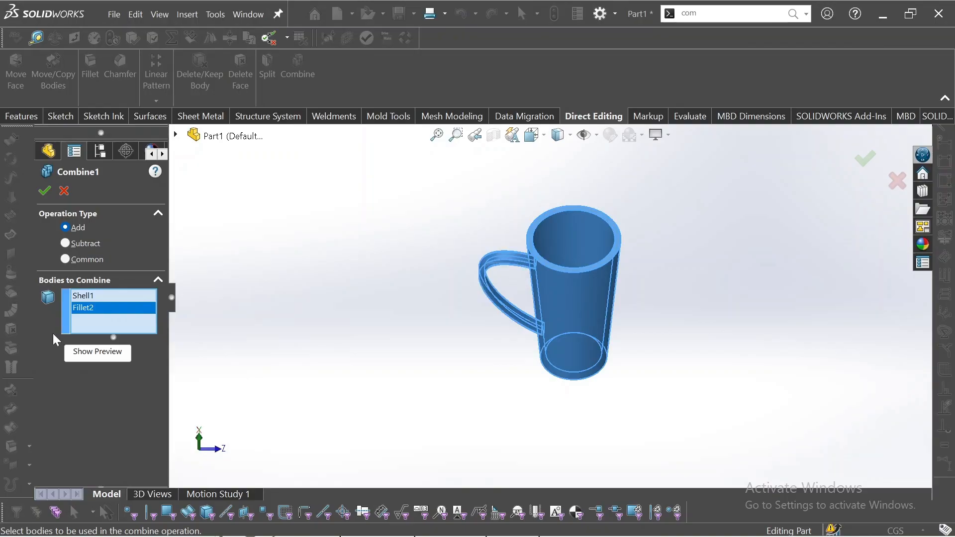
{"action": "left_click", "coordinate": [45, 191]}
{"action": "middle_click_drag", "start_coordinate": [516, 355], "coordinate": [537, 276]}
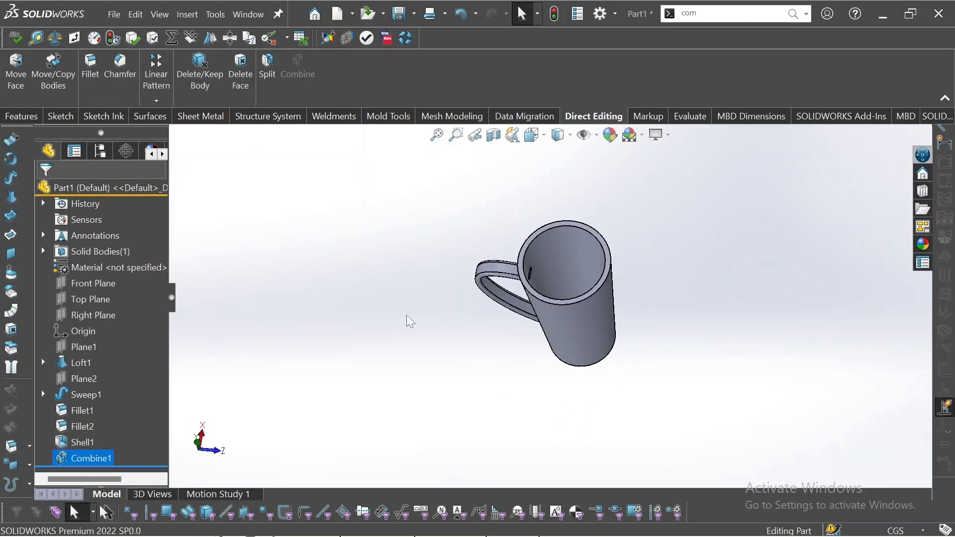
- Delete the four faces of the upper handle end protruding inside the cup, using Delete Face with the Delete and Patch option
{"action": "scroll", "coordinate": [556, 284], "scroll_direction": "down", "scroll_amount": 6}
{"action": "middle_click_drag", "start_coordinate": [562, 257], "coordinate": [482, 306]}
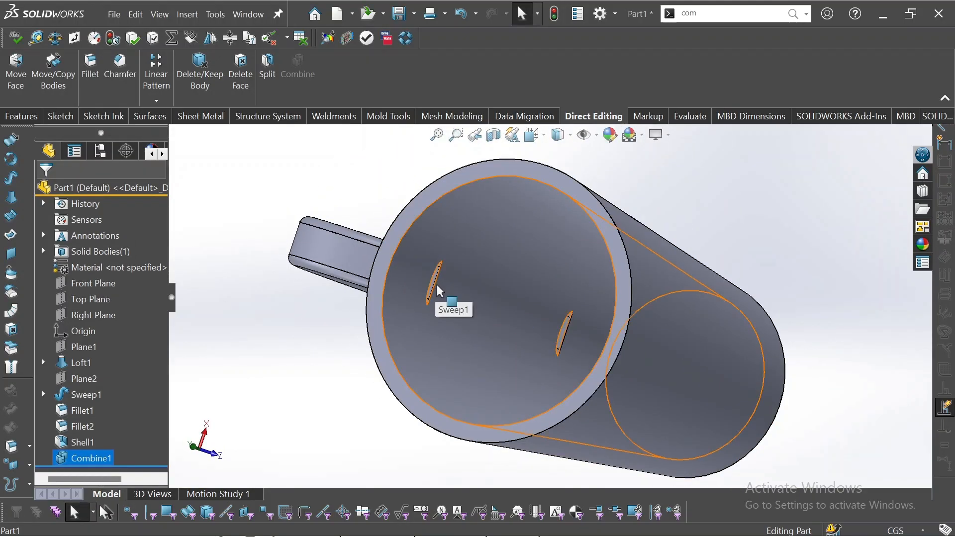
{"action": "scroll", "coordinate": [438, 282], "scroll_direction": "down", "scroll_amount": 4}
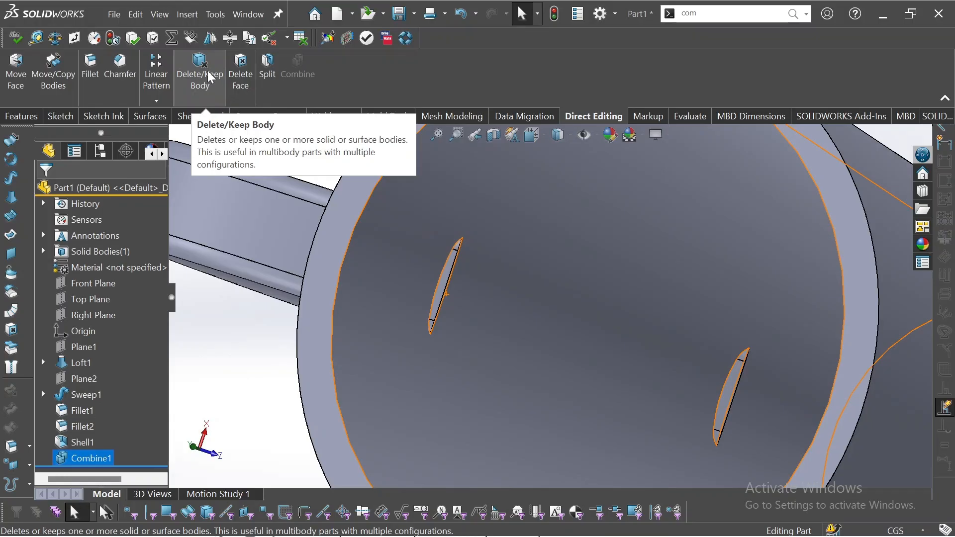
{"action": "left_click", "coordinate": [245, 73]}
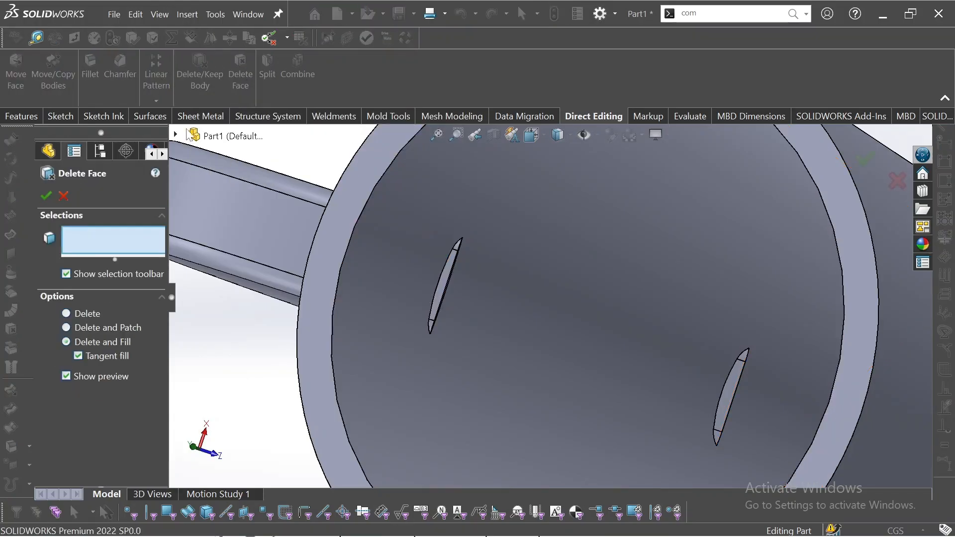
{"action": "scroll", "coordinate": [481, 283], "scroll_direction": "down", "scroll_amount": 3}
{"action": "scroll", "coordinate": [426, 271], "scroll_direction": "down", "scroll_amount": 2}
{"action": "scroll", "coordinate": [431, 287], "scroll_direction": "up", "scroll_amount": 3}
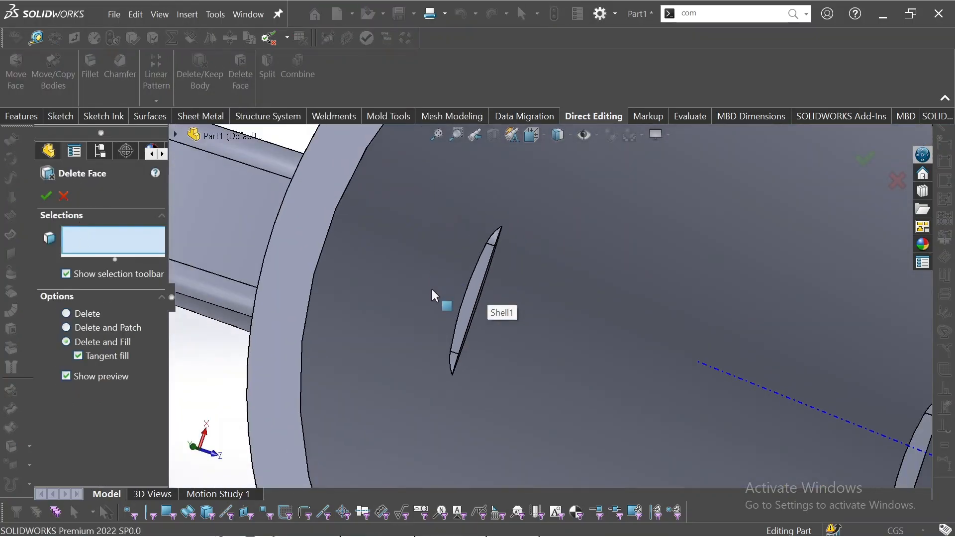
{"action": "left_click", "coordinate": [477, 291]}
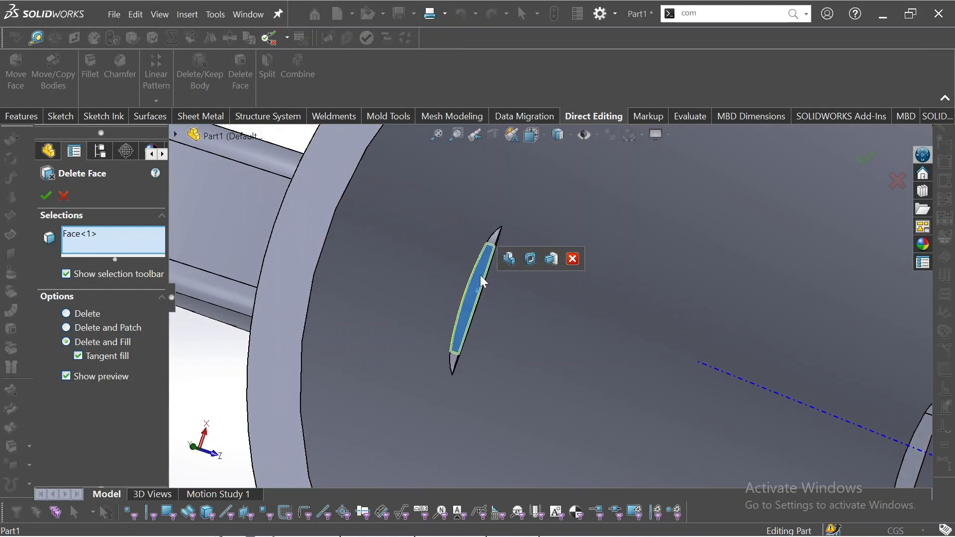
{"action": "scroll", "coordinate": [487, 255], "scroll_direction": "down", "scroll_amount": 2}
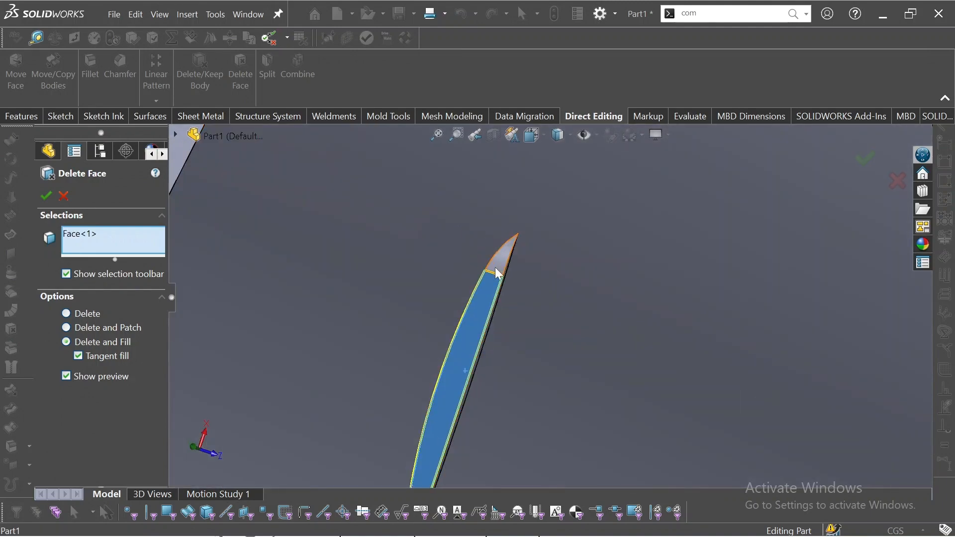
{"action": "left_click", "coordinate": [498, 266]}
{"action": "scroll", "coordinate": [509, 304], "scroll_direction": "up", "scroll_amount": 2}
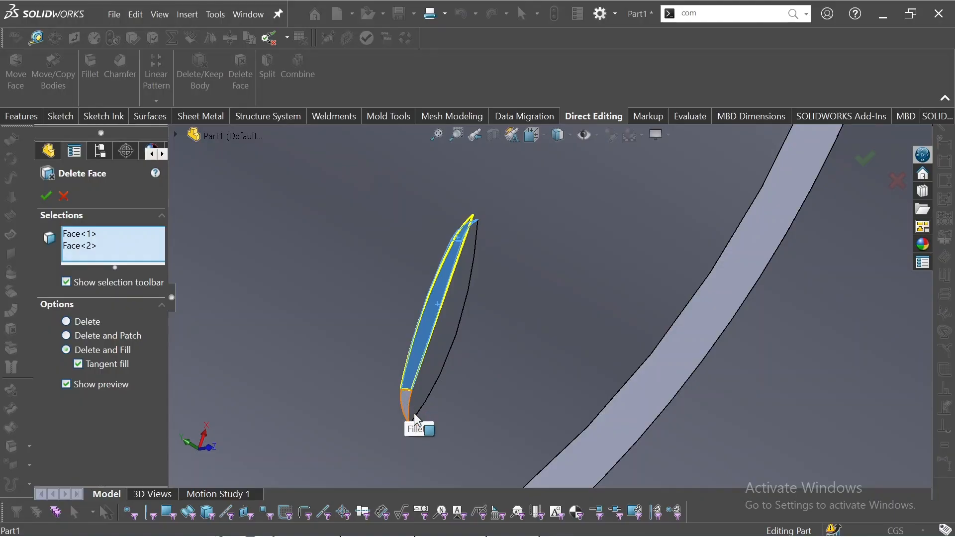
{"action": "left_click", "coordinate": [446, 348]}
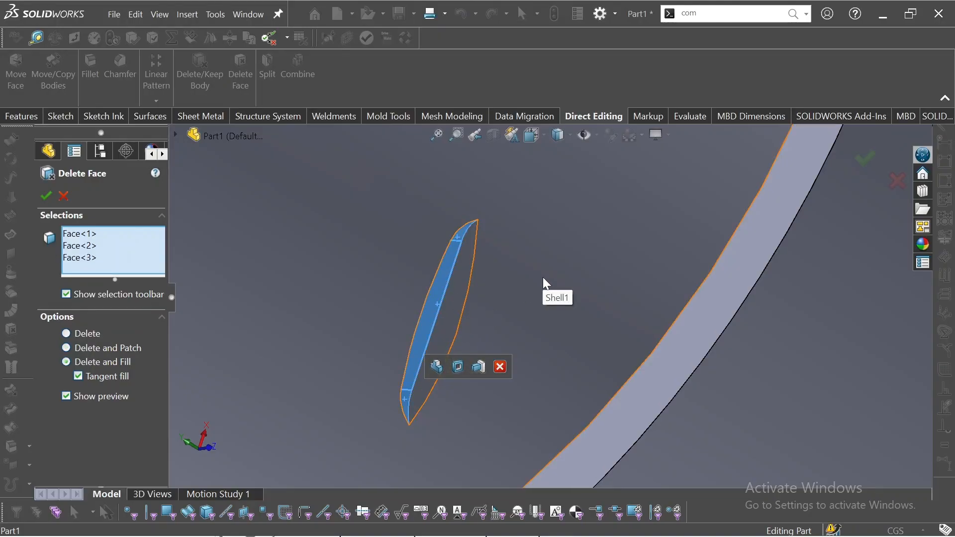
{"action": "scroll", "coordinate": [461, 326], "scroll_direction": "up", "scroll_amount": 3}
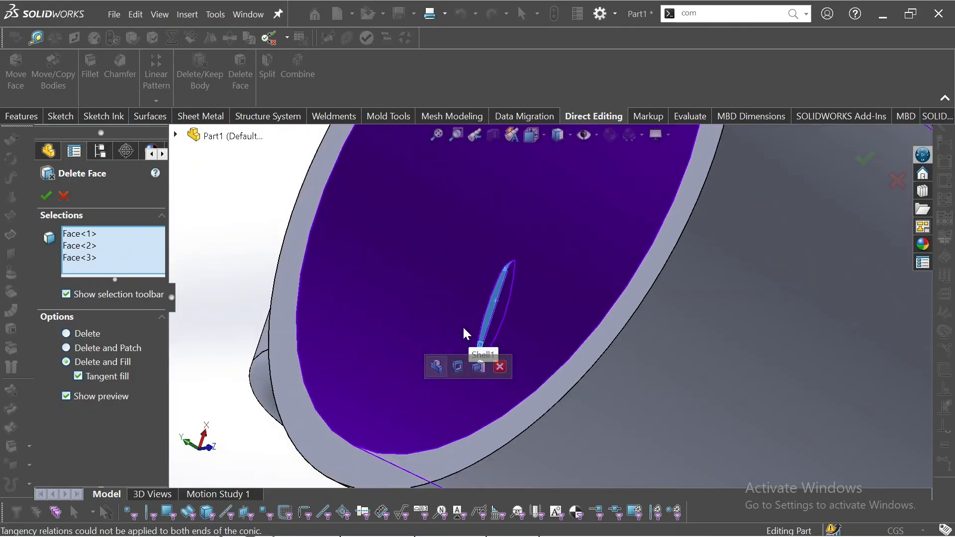
{"action": "scroll", "coordinate": [512, 306], "scroll_direction": "down", "scroll_amount": 3}
{"action": "left_click", "coordinate": [497, 321]}
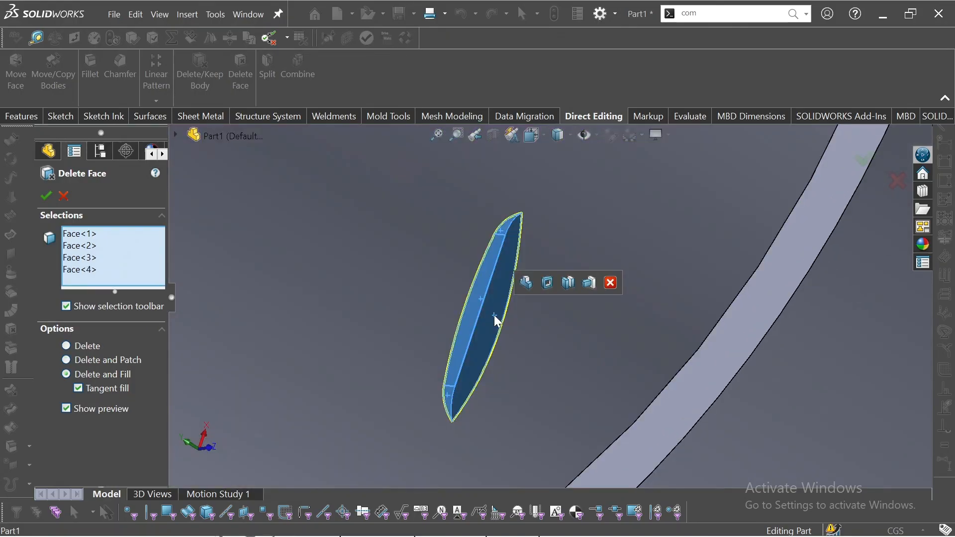
{"action": "scroll", "coordinate": [552, 304], "scroll_direction": "up", "scroll_amount": 2}
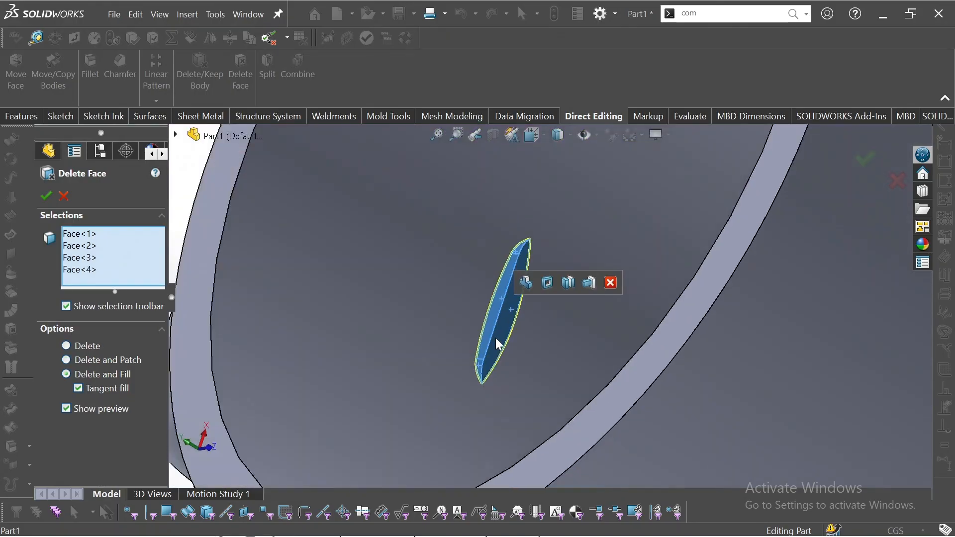
{"action": "left_click", "coordinate": [102, 360]}
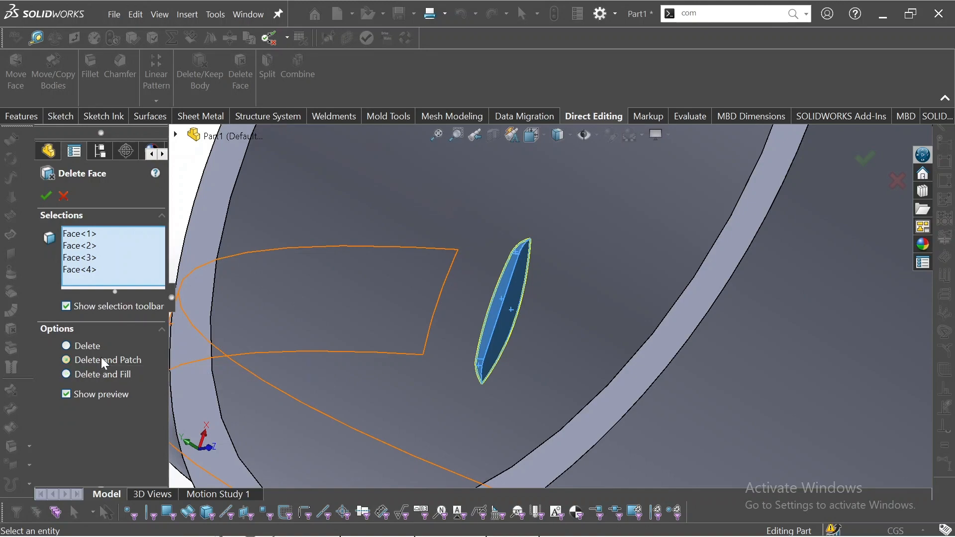
{"action": "left_click", "coordinate": [46, 196]}
{"action": "scroll", "coordinate": [439, 266], "scroll_direction": "up", "scroll_amount": 5}
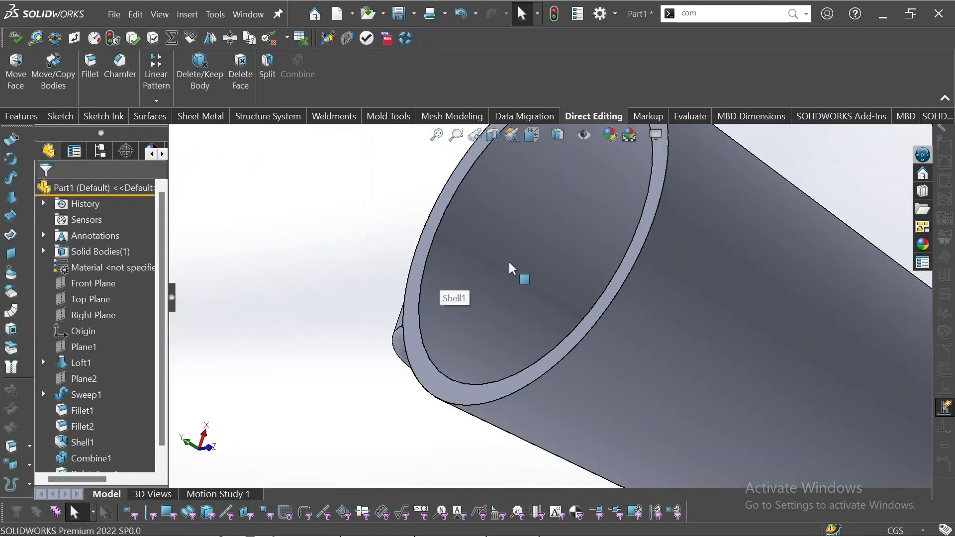
{"action": "middle_click_drag", "start_coordinate": [615, 406], "coordinate": [609, 342]}
{"action": "scroll", "coordinate": [688, 326], "scroll_direction": "down", "scroll_amount": 8}
{"action": "scroll", "coordinate": [645, 328], "scroll_direction": "up", "scroll_amount": 5}
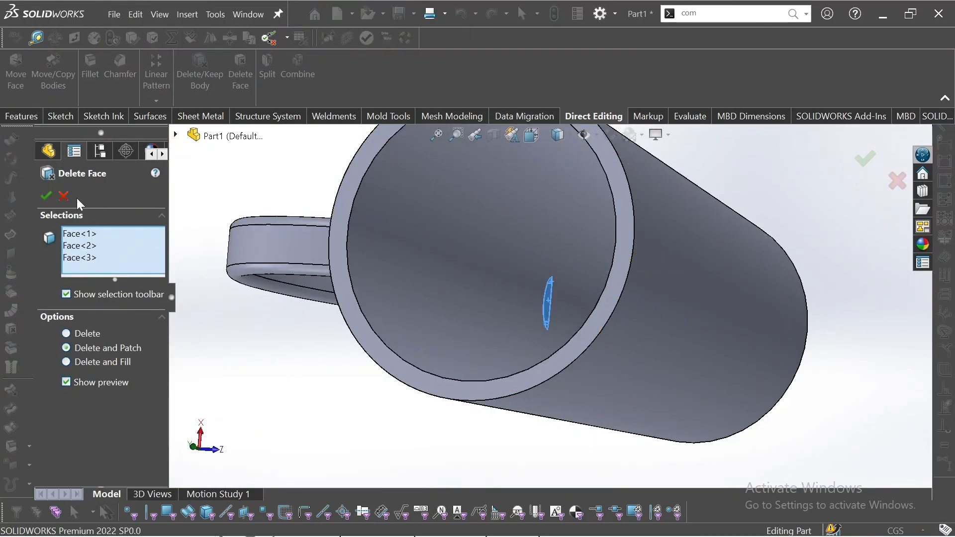
{"action": "left_click", "coordinate": [64, 195]}
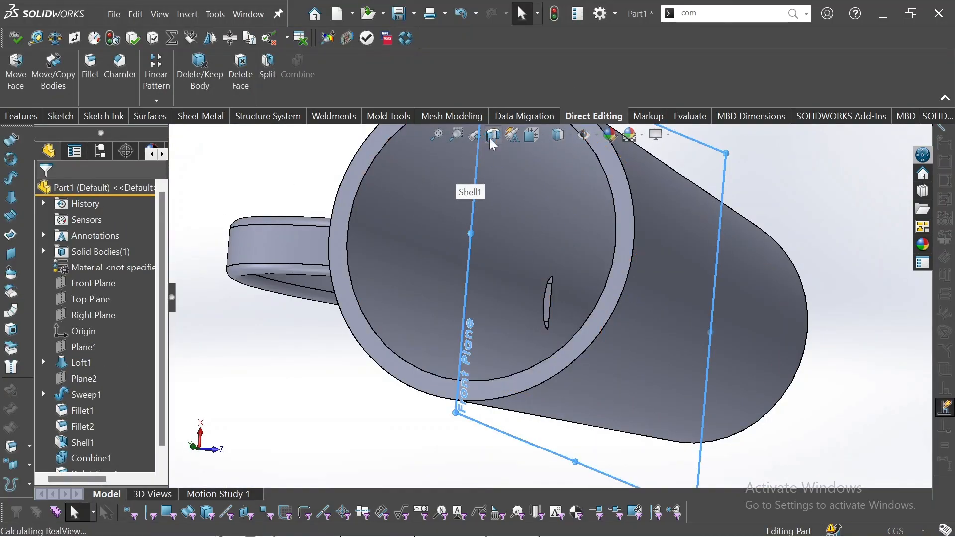
- Show a section view of the cup along the Front Plane, exposing the lower handle end inside the wall
{"action": "left_click", "coordinate": [492, 137]}
{"action": "left_click", "coordinate": [45, 191]}
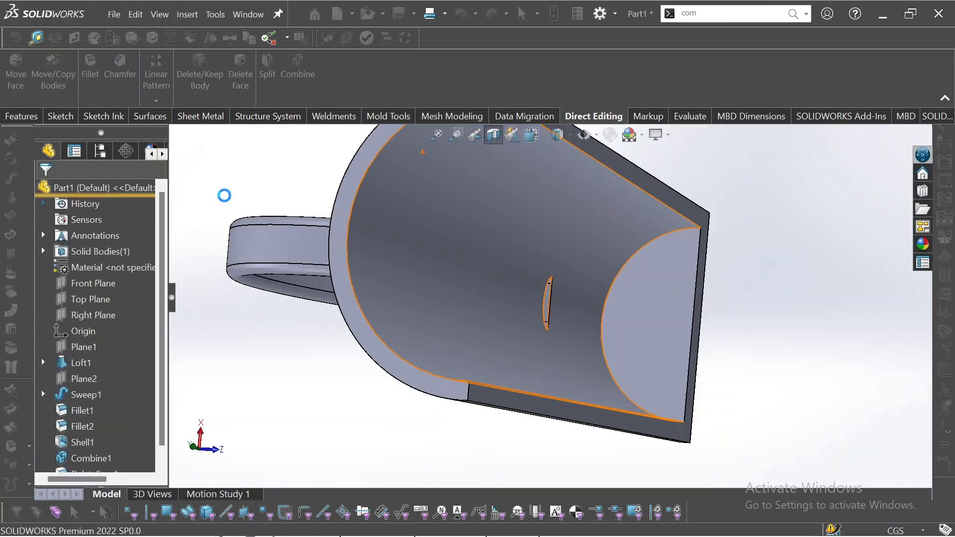
{"action": "middle_click_drag", "start_coordinate": [222, 194], "coordinate": [543, 238]}
{"action": "scroll", "coordinate": [718, 339], "scroll_direction": "down", "scroll_amount": 2}
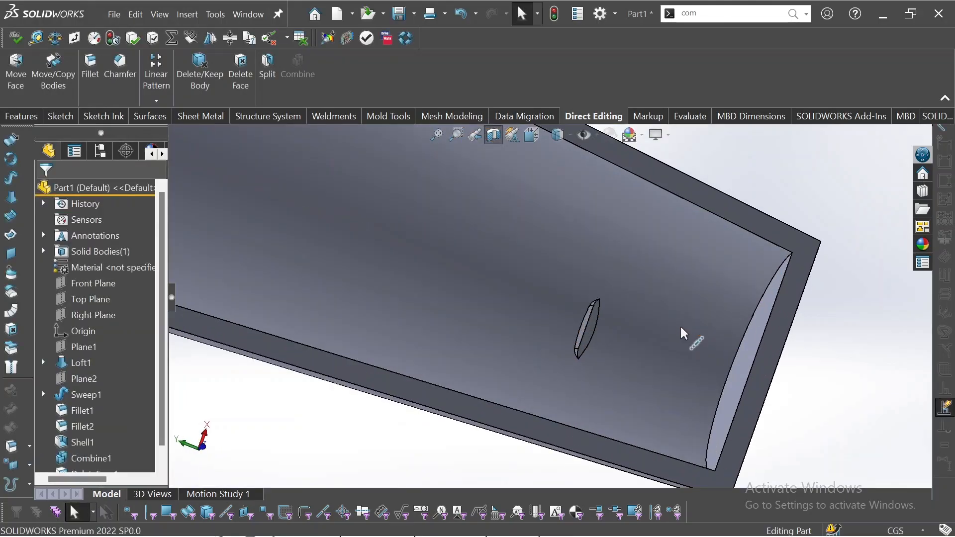
- Delete and patch the four faces of the lower handle end protruding through the cup's inner wall
{"action": "left_click", "coordinate": [201, 69]}
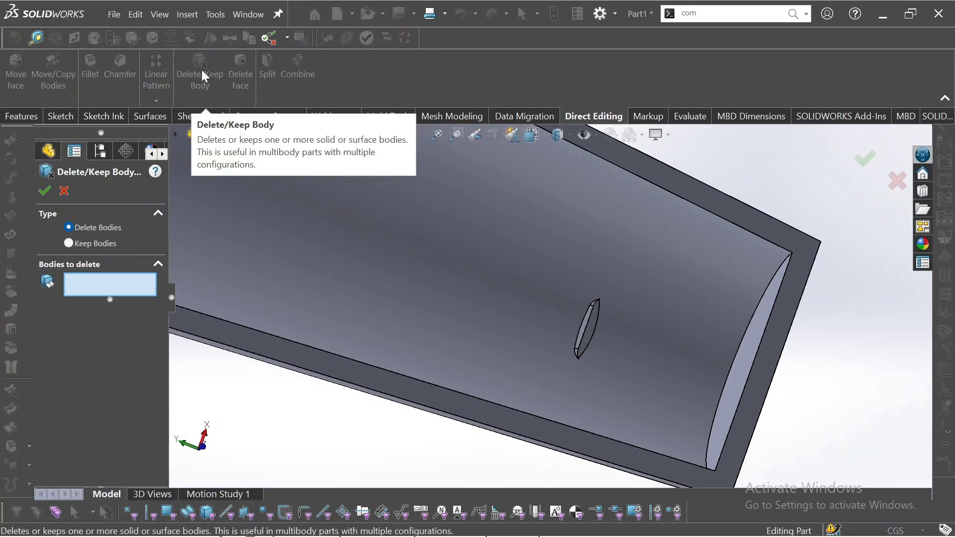
{"action": "left_click", "coordinate": [64, 191]}
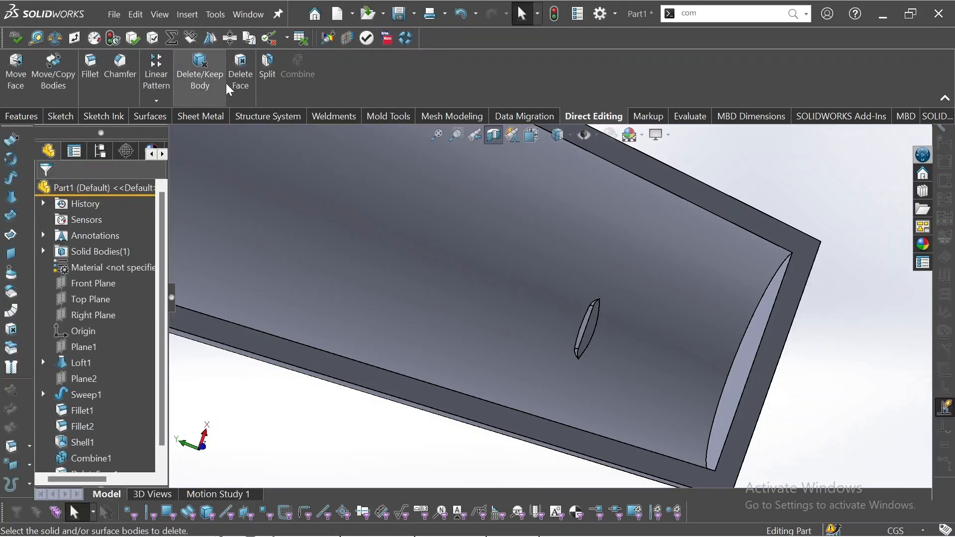
{"action": "left_click", "coordinate": [241, 73]}
{"action": "scroll", "coordinate": [592, 324], "scroll_direction": "down", "scroll_amount": 2}
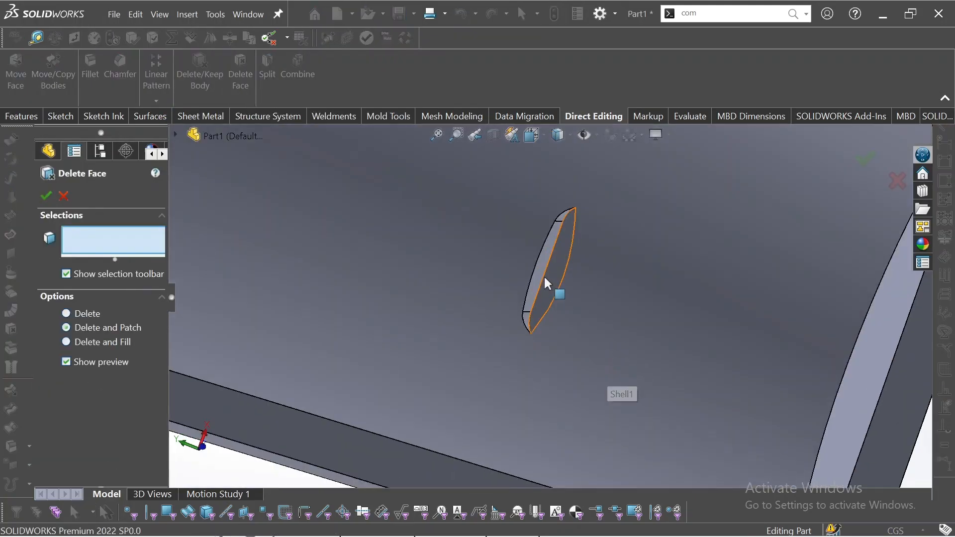
{"action": "scroll", "coordinate": [544, 276], "scroll_direction": "down", "scroll_amount": 3}
{"action": "left_click", "coordinate": [543, 261]}
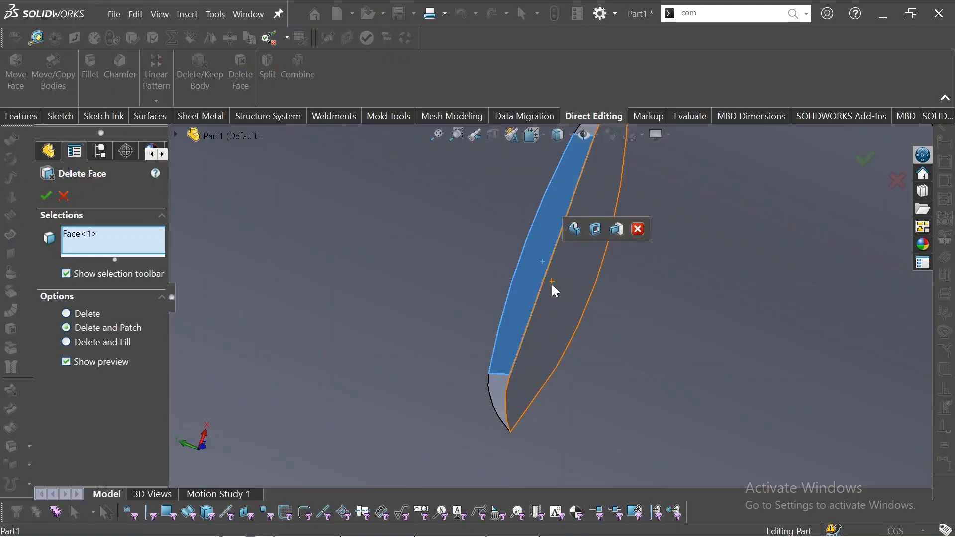
{"action": "left_click", "coordinate": [552, 285]}
{"action": "left_click", "coordinate": [503, 393]}
{"action": "scroll", "coordinate": [528, 308], "scroll_direction": "up", "scroll_amount": 3}
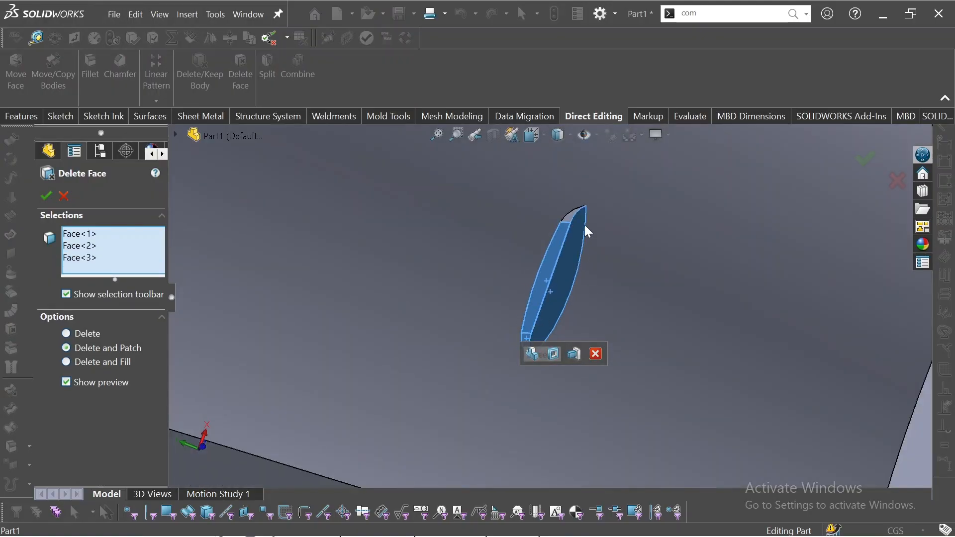
{"action": "scroll", "coordinate": [584, 225], "scroll_direction": "down", "scroll_amount": 3}
{"action": "left_click", "coordinate": [543, 245]}
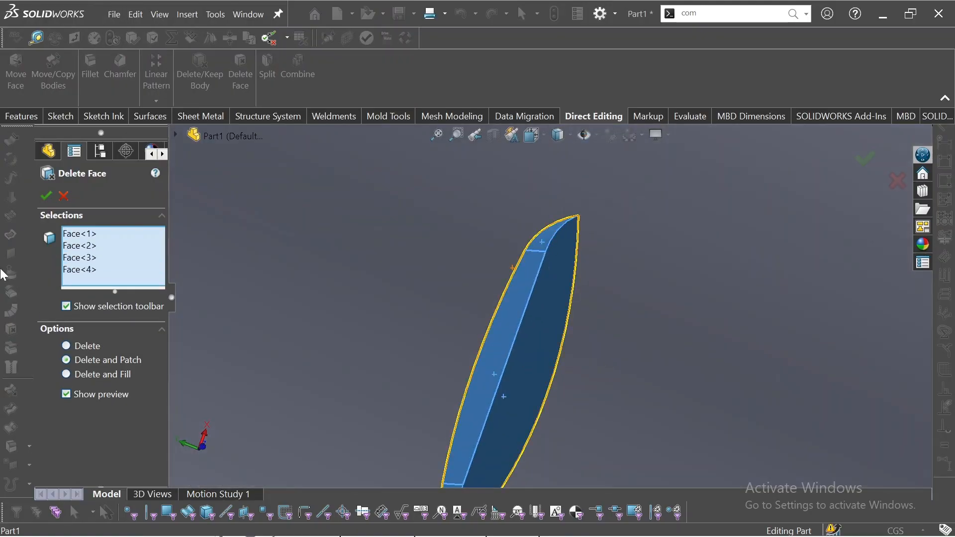
{"action": "left_click", "coordinate": [46, 196]}
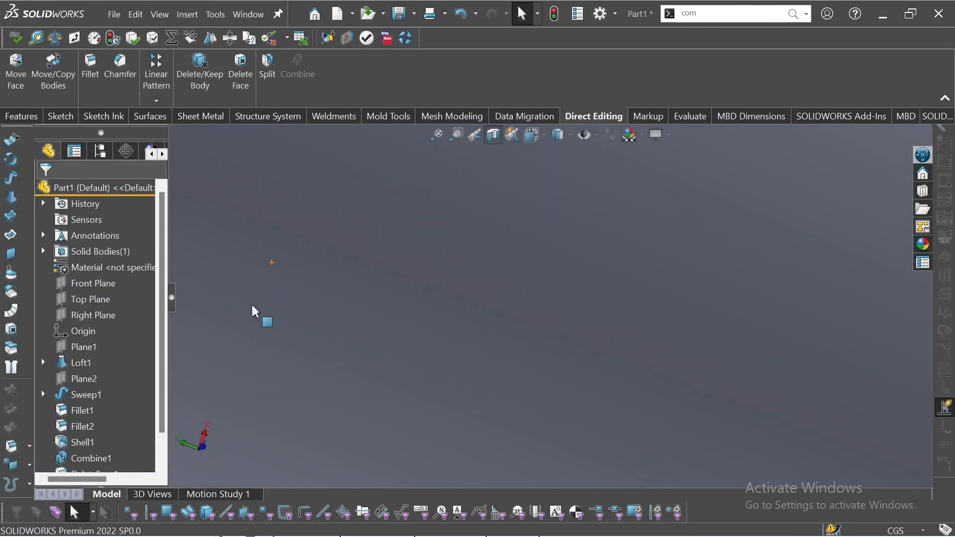
- Turn the model to an angled 3D view of the whole cup and switch off the section view
{"action": "key", "text": "space"}
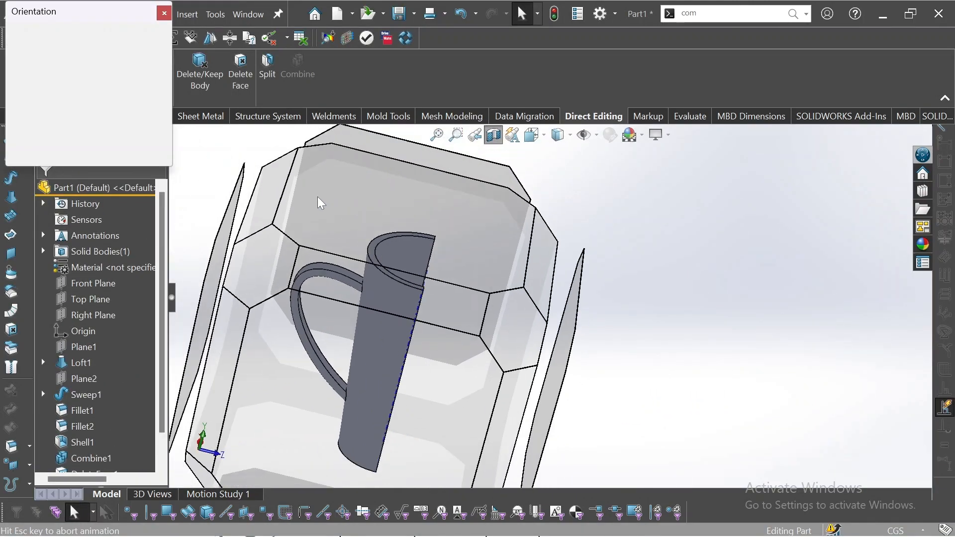
{"action": "left_click", "coordinate": [495, 334]}
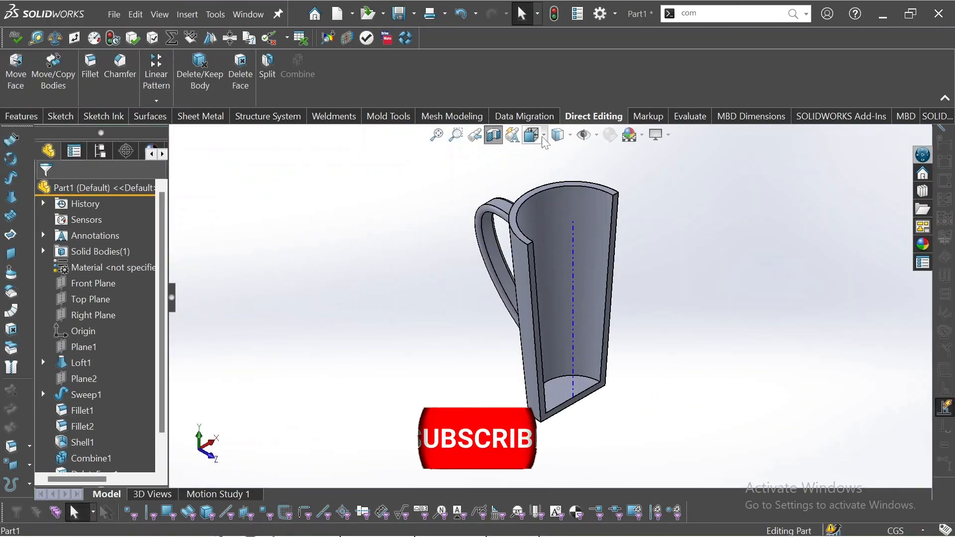
{"action": "left_click", "coordinate": [493, 135]}
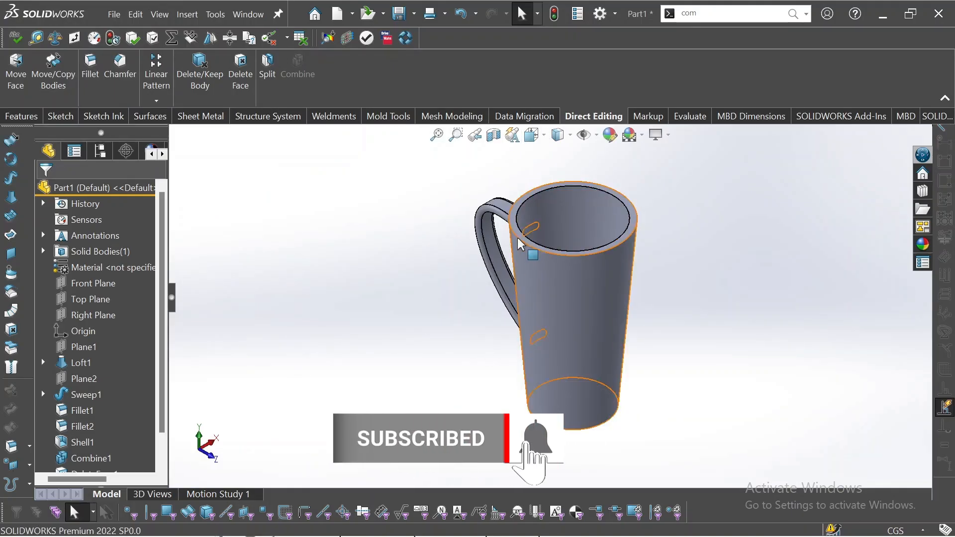
- Apply a full round fillet to the cup's top rim, using the outer wall, rim face and inner wall as the face sets
{"action": "scroll", "coordinate": [513, 248], "scroll_direction": "down", "scroll_amount": 5}
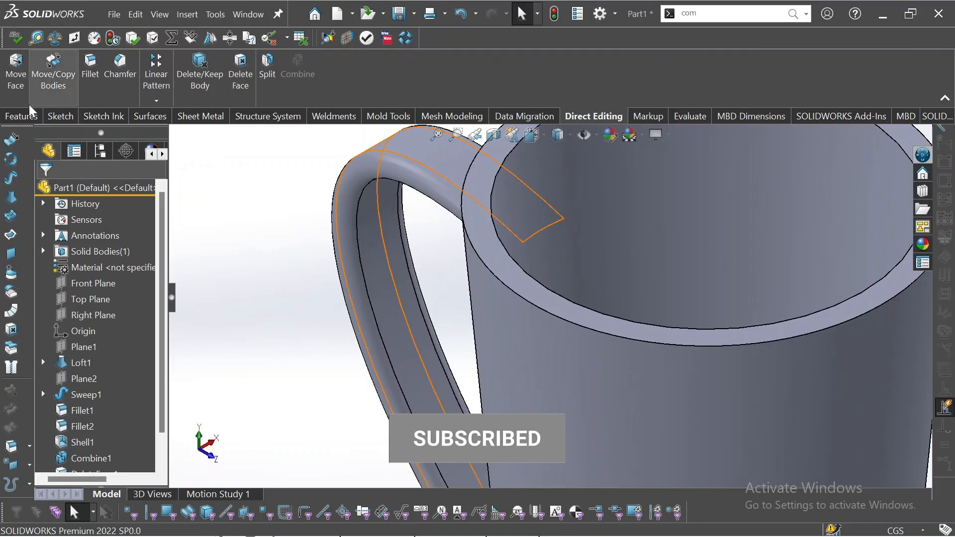
{"action": "left_click", "coordinate": [21, 117]}
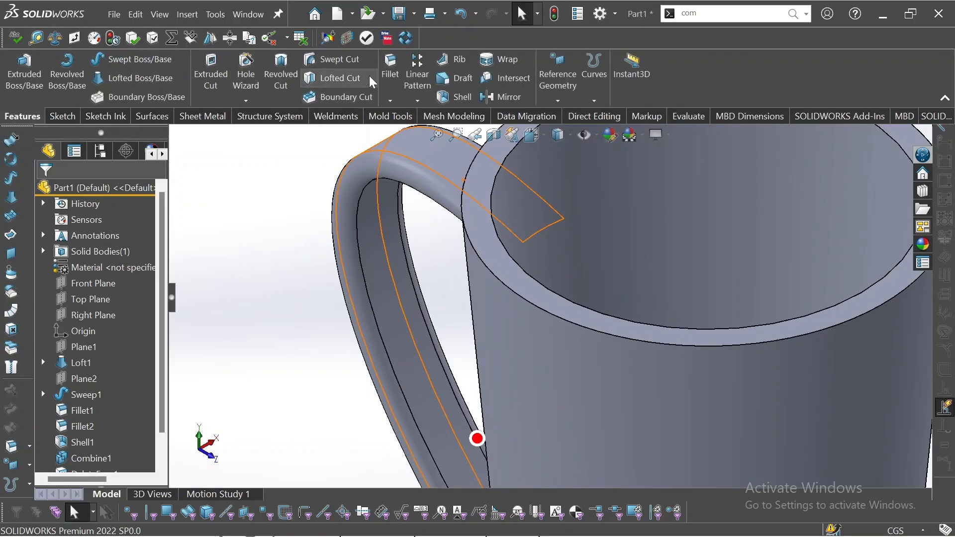
{"action": "left_click", "coordinate": [390, 66]}
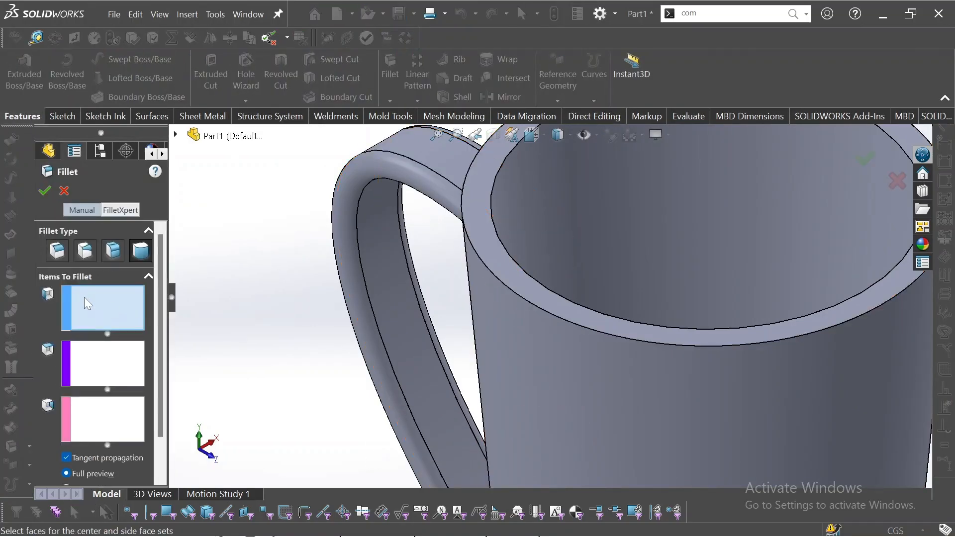
{"action": "left_click", "coordinate": [497, 336]}
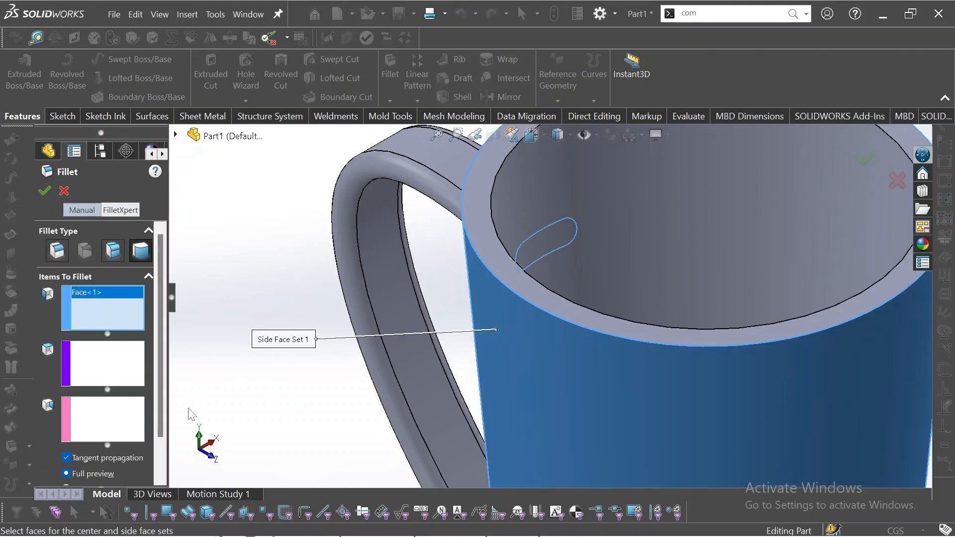
{"action": "left_click", "coordinate": [68, 420]}
{"action": "left_click", "coordinate": [655, 206]}
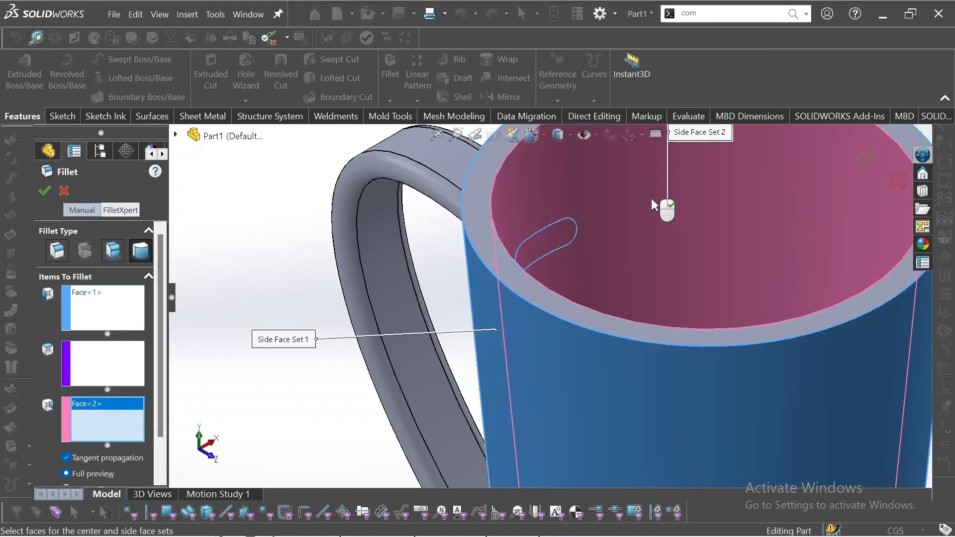
{"action": "left_click", "coordinate": [108, 363]}
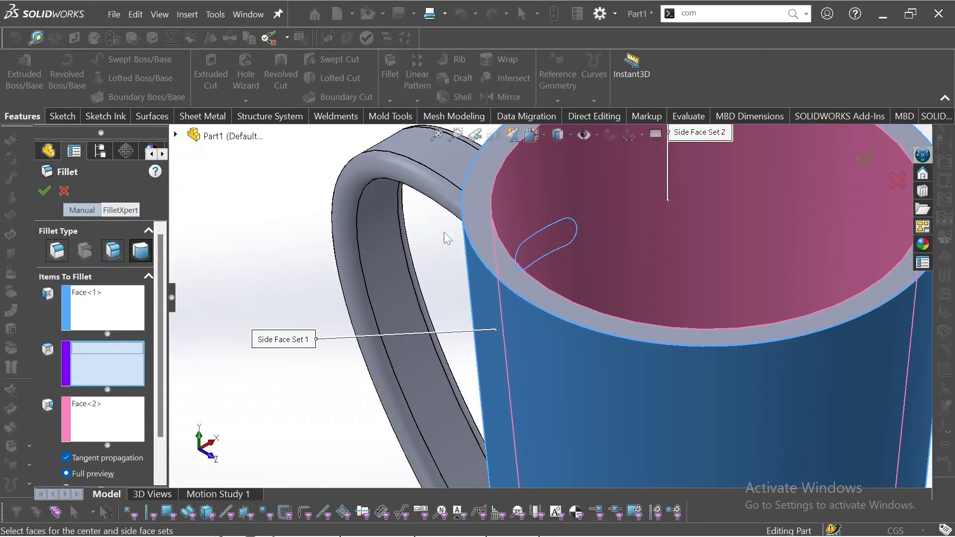
{"action": "left_click", "coordinate": [481, 223]}
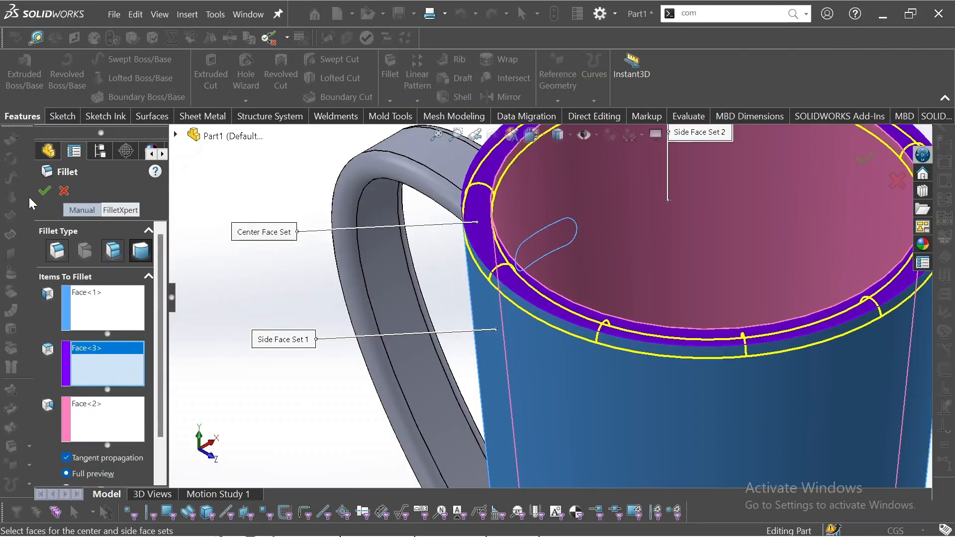
{"action": "left_click", "coordinate": [44, 191]}
- Start a sketch on the cup's bottom face and check the base recess dimensions in the reference drawing
{"action": "scroll", "coordinate": [382, 432], "scroll_direction": "up", "scroll_amount": 6}
{"action": "middle_click_drag", "start_coordinate": [414, 424], "coordinate": [615, 454]}
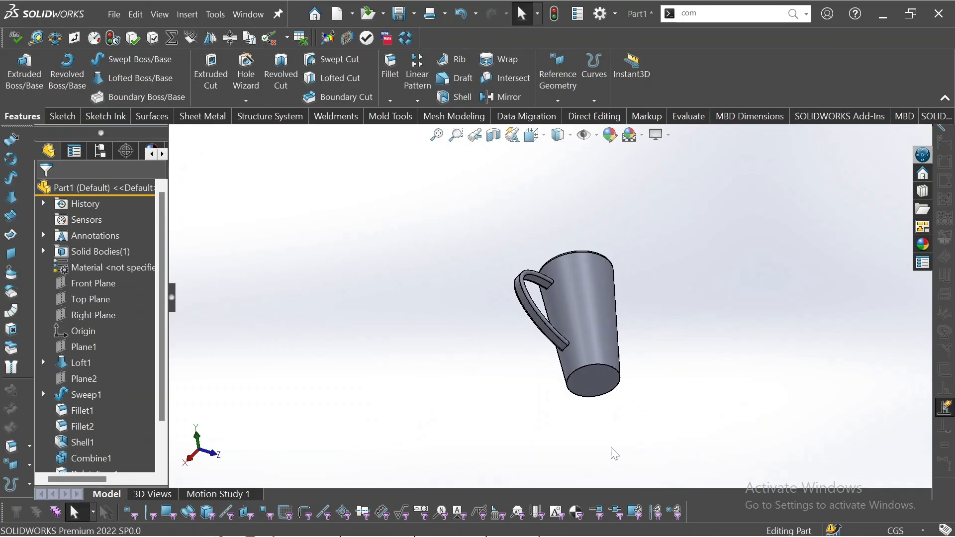
{"action": "left_click", "coordinate": [598, 379]}
{"action": "left_click", "coordinate": [638, 343]}
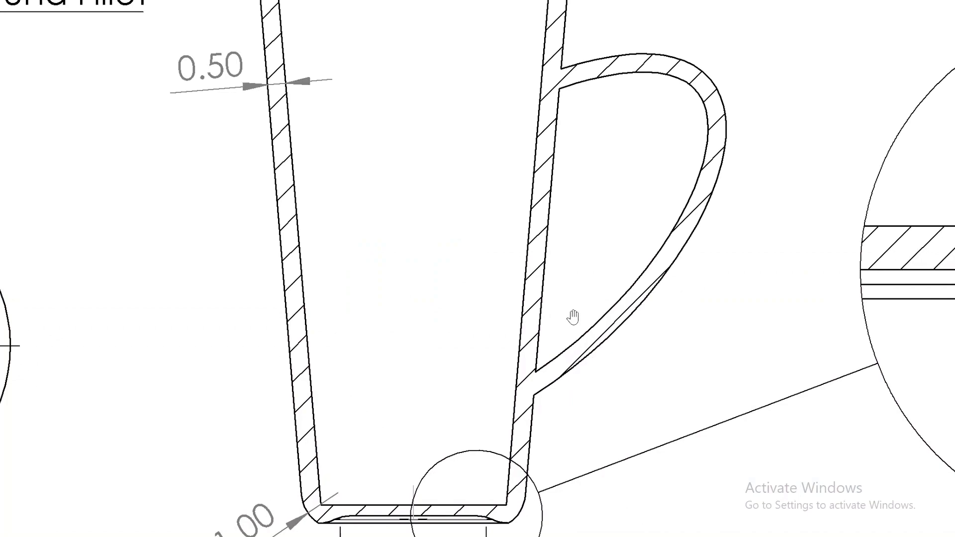
{"action": "scroll", "coordinate": [572, 317], "scroll_direction": "up", "scroll_amount": 2, "text": "ctrl"}
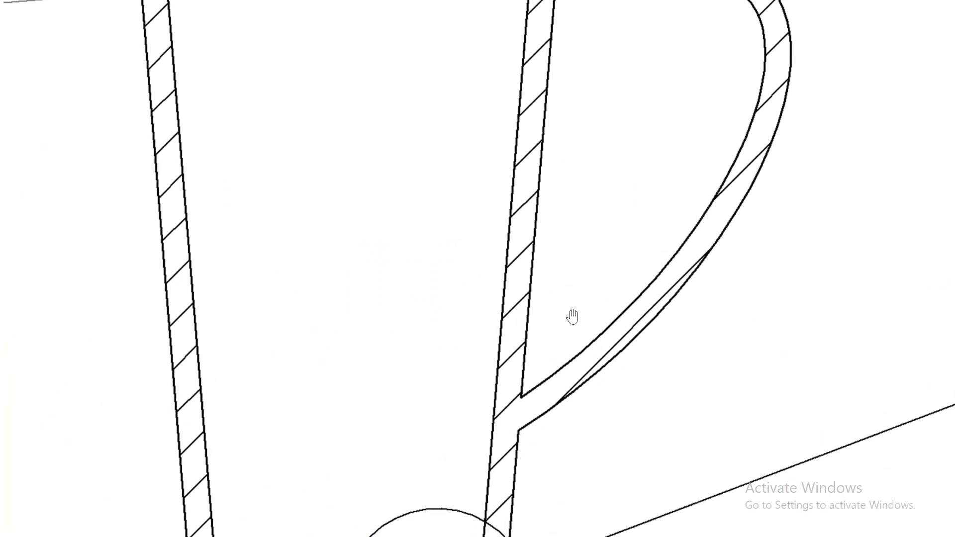
{"action": "scroll", "coordinate": [571, 318], "scroll_direction": "down", "scroll_amount": 6, "text": "ctrl"}
{"action": "scroll", "coordinate": [380, 282], "scroll_direction": "up", "scroll_amount": 5}
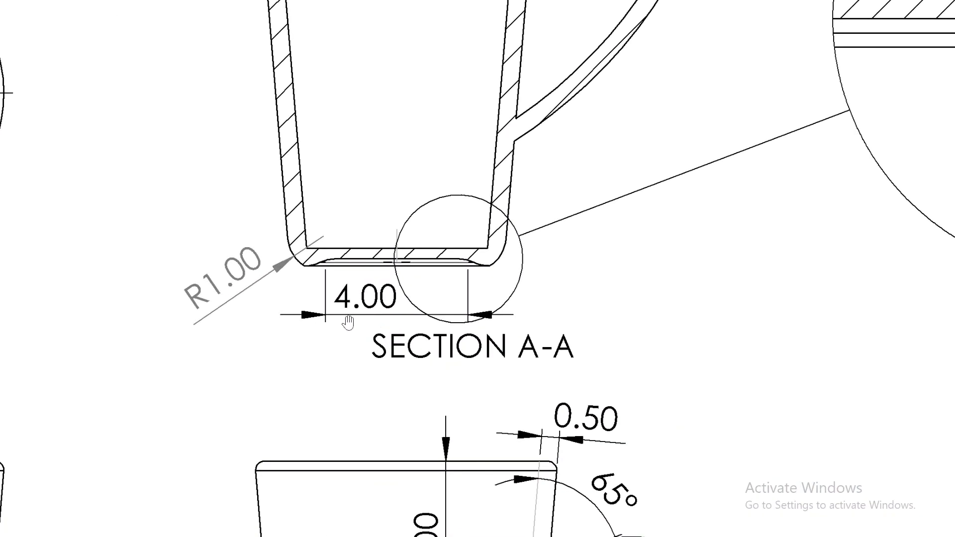
{"action": "scroll", "coordinate": [347, 322], "scroll_direction": "down", "scroll_amount": 5}
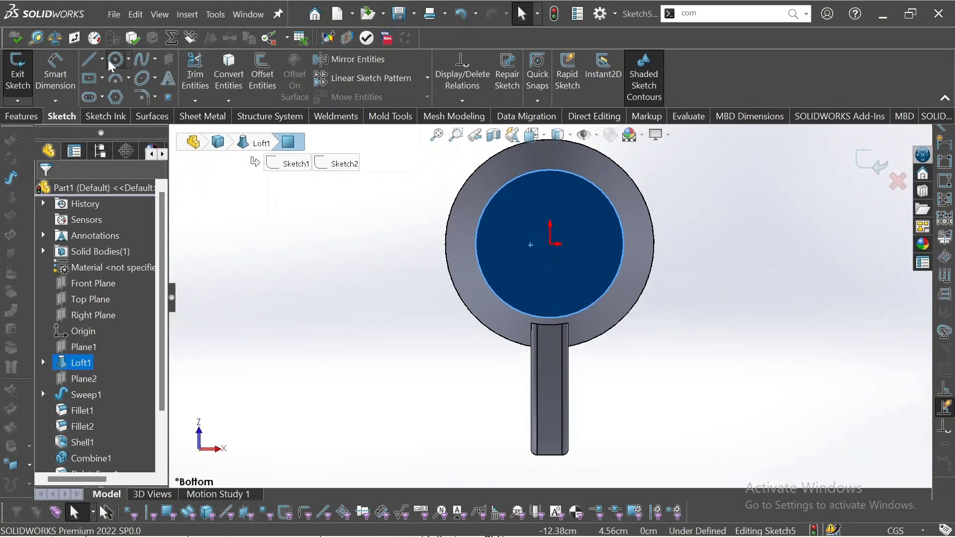
- Sketch a circle centred on the origin of the cup's bottom face and set its diameter to 4 cm
{"action": "left_click", "coordinate": [115, 60]}
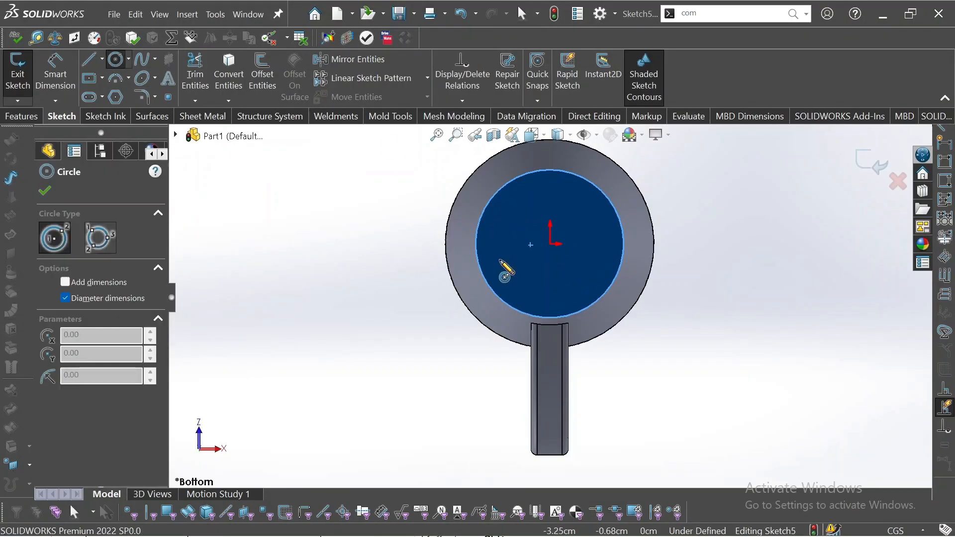
{"action": "left_click", "coordinate": [550, 243]}
{"action": "left_click", "coordinate": [661, 203]}
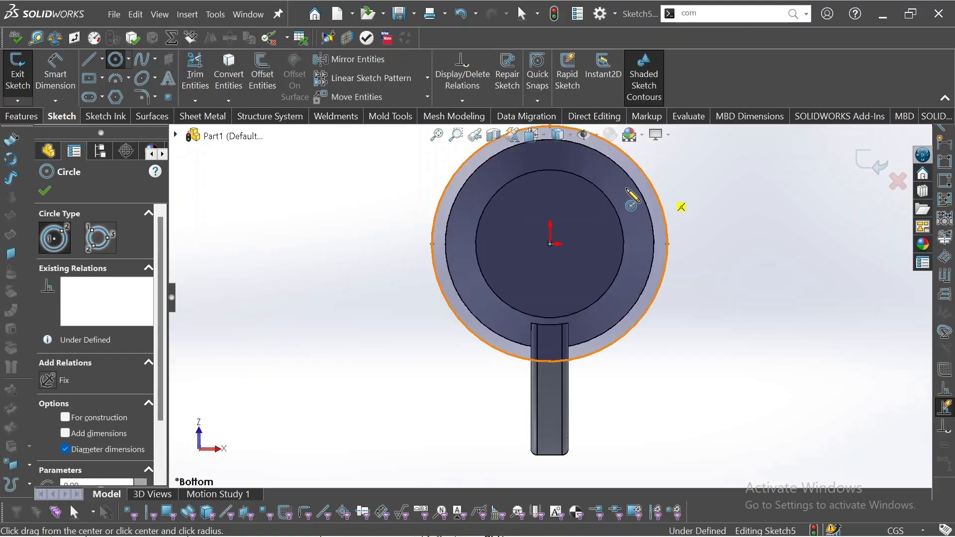
{"action": "left_click", "coordinate": [43, 86]}
{"action": "left_click", "coordinate": [433, 251]}
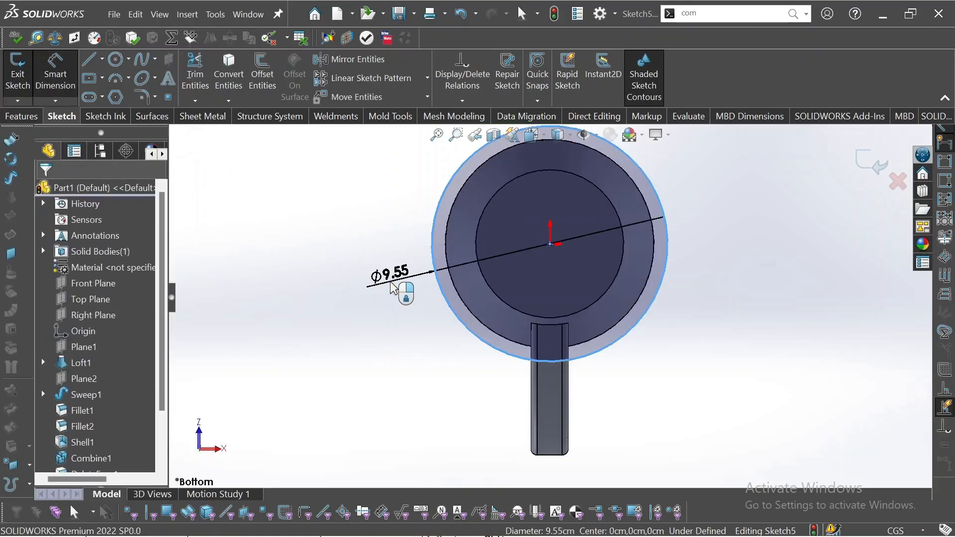
{"action": "left_click", "coordinate": [393, 287]}
{"action": "type", "text": "4"}
{"action": "key", "text": "Return"}
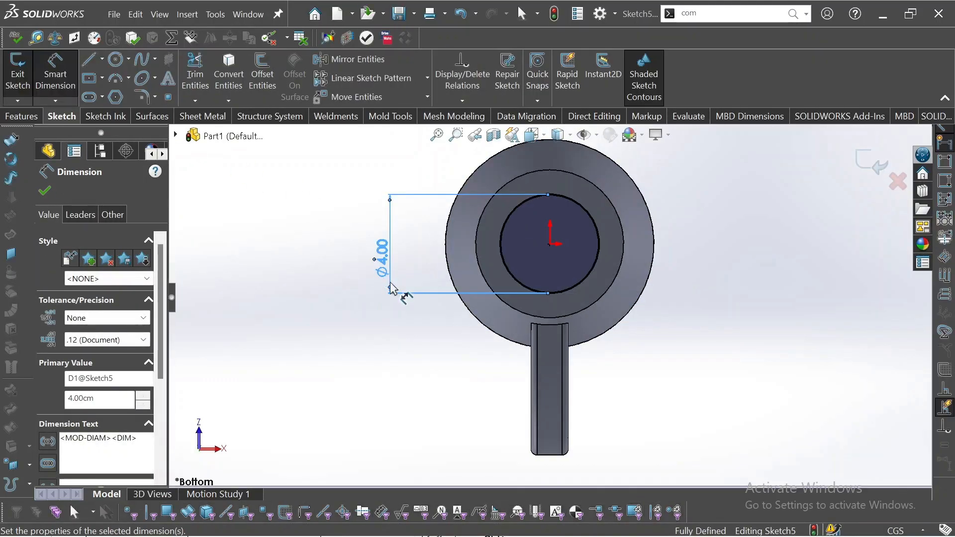
- Cut the circle 0.2 cm deep into the cup's base as a blind Extruded Cut
{"action": "left_click", "coordinate": [22, 115]}
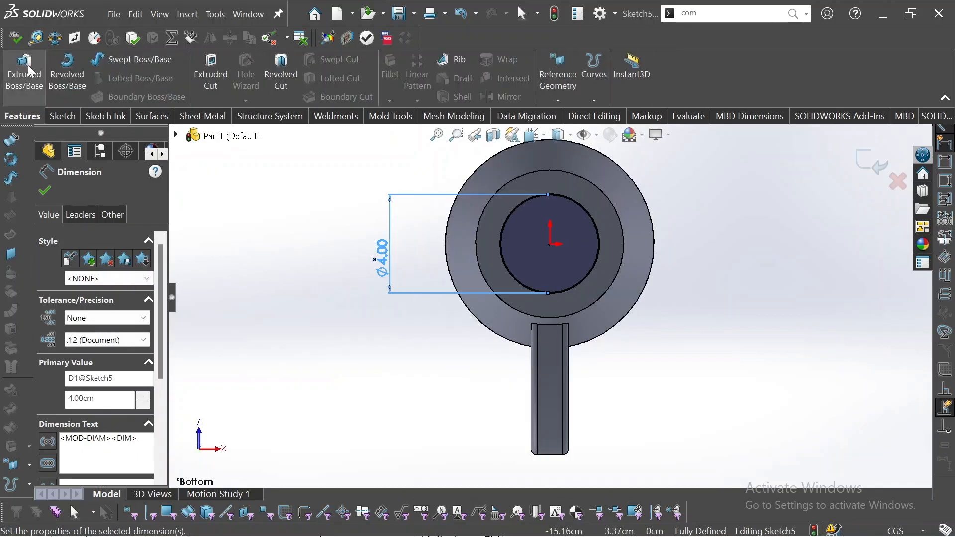
{"action": "left_click", "coordinate": [193, 62]}
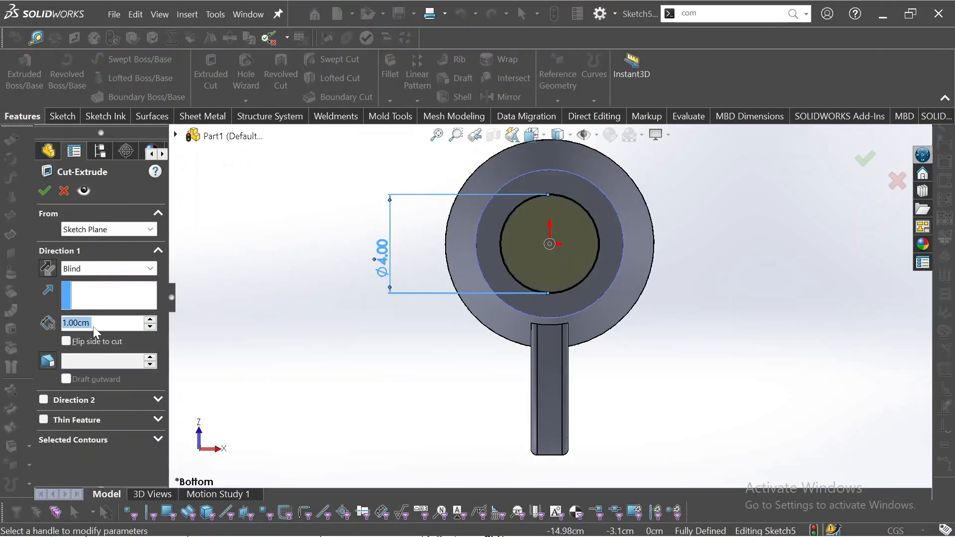
{"action": "type", "text": "0.2"}
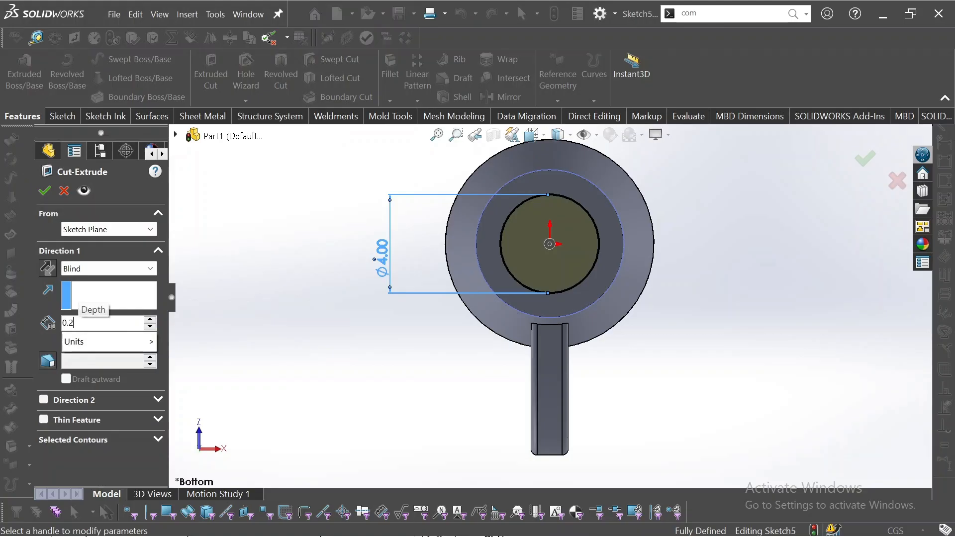
{"action": "middle_click_drag", "start_coordinate": [607, 336], "coordinate": [550, 436]}
{"action": "left_click", "coordinate": [244, 329]}
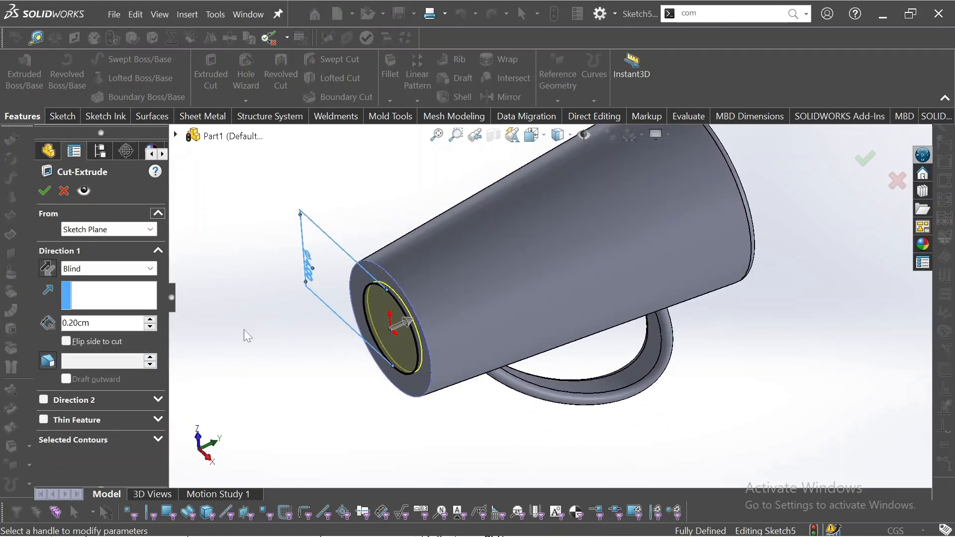
{"action": "left_click", "coordinate": [49, 189]}
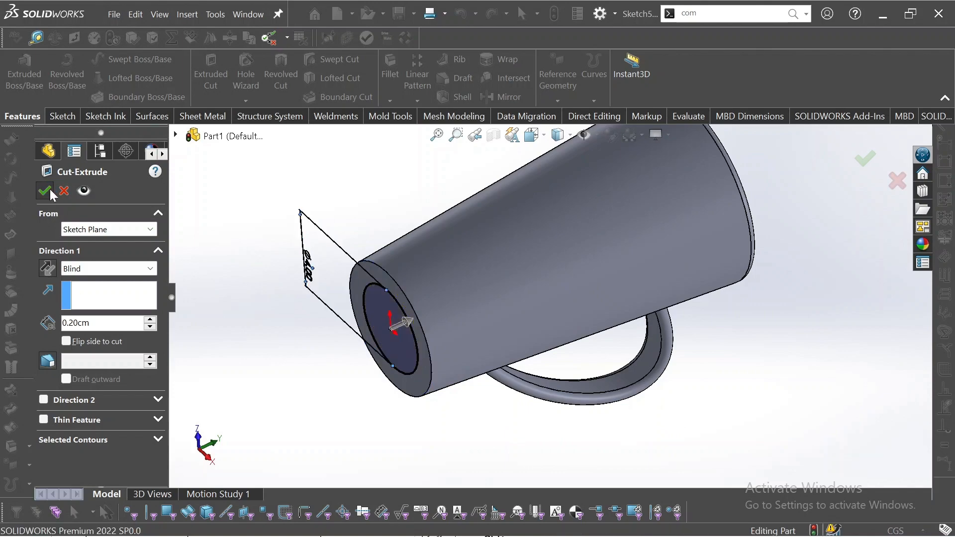
- Set up a 1 cm constant-size fillet on the cup's outer bottom edge, checking the base radii in the reference drawing
{"action": "middle_click_drag", "start_coordinate": [319, 384], "coordinate": [330, 428]}
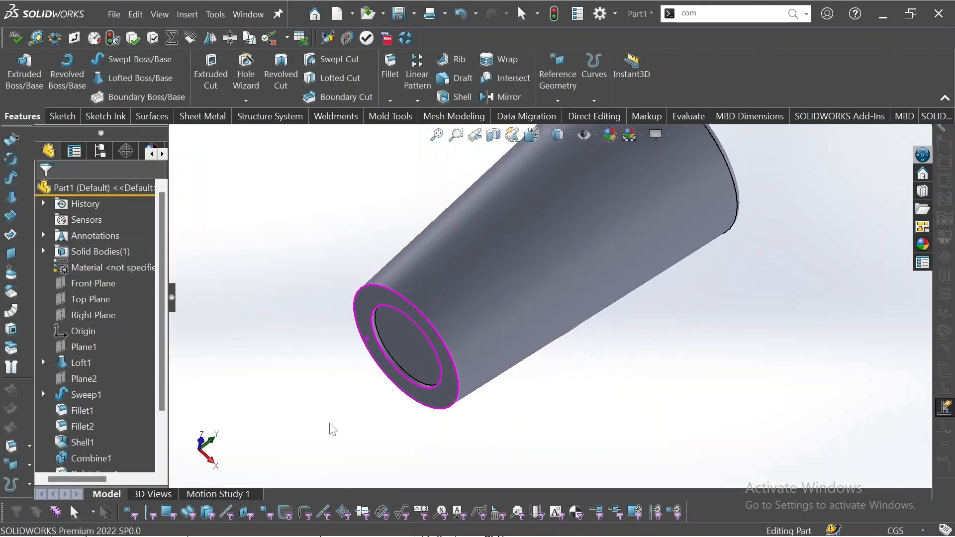
{"action": "left_click", "coordinate": [391, 63]}
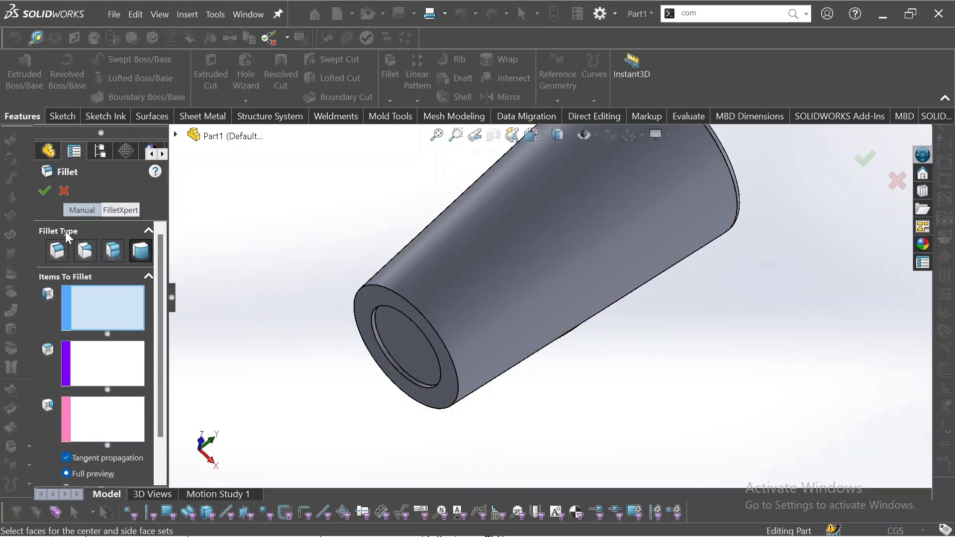
{"action": "left_click", "coordinate": [57, 251]}
{"action": "left_click", "coordinate": [400, 300]}
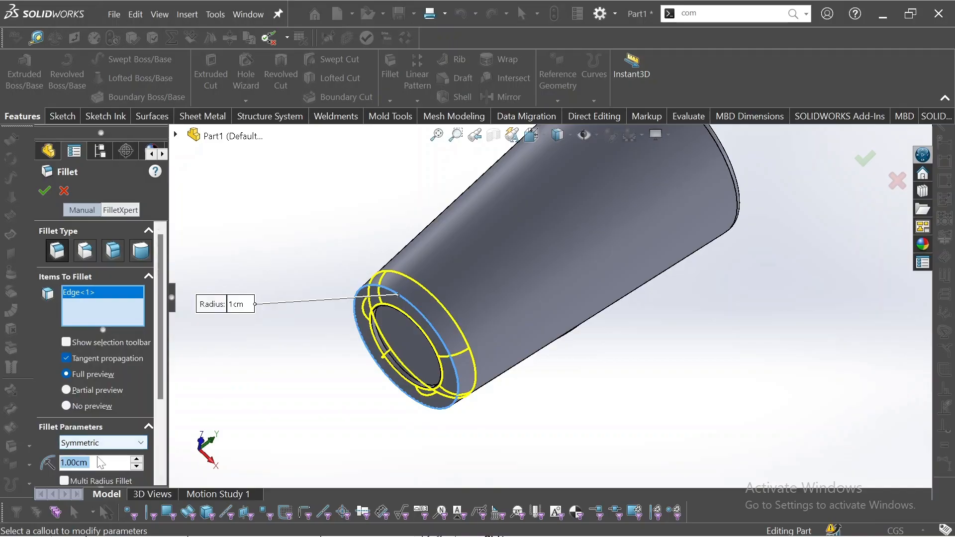
{"action": "middle_click_drag", "start_coordinate": [265, 427], "coordinate": [304, 362]}
{"action": "key", "text": "alt+Tab"}
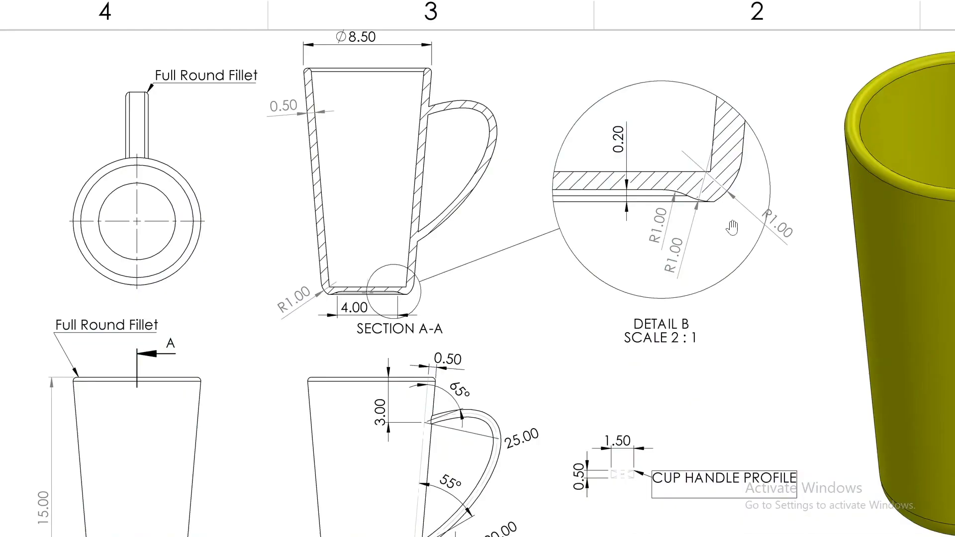
{"action": "scroll", "coordinate": [732, 227], "scroll_direction": "down", "scroll_amount": 2, "text": "ctrl"}
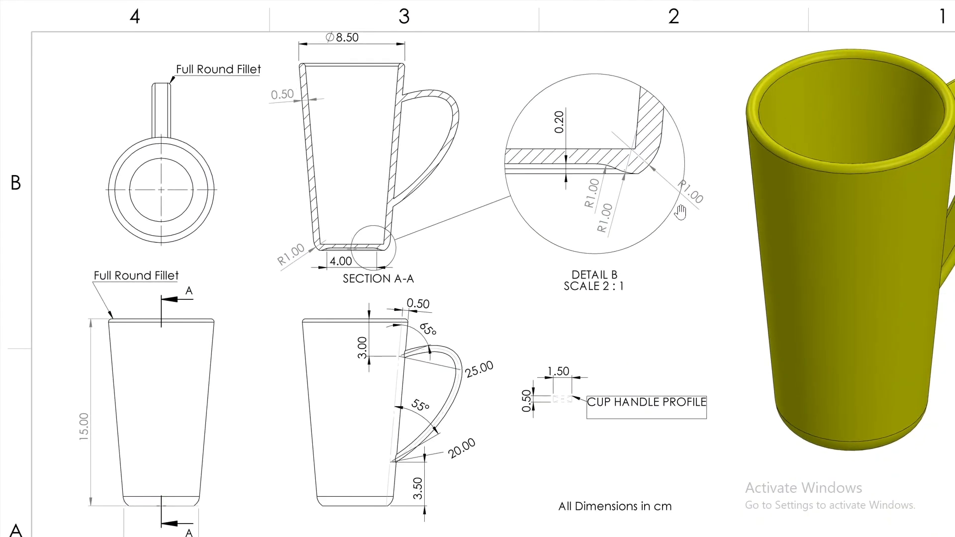
{"action": "scroll", "coordinate": [621, 189], "scroll_direction": "up", "scroll_amount": 4, "text": "ctrl"}
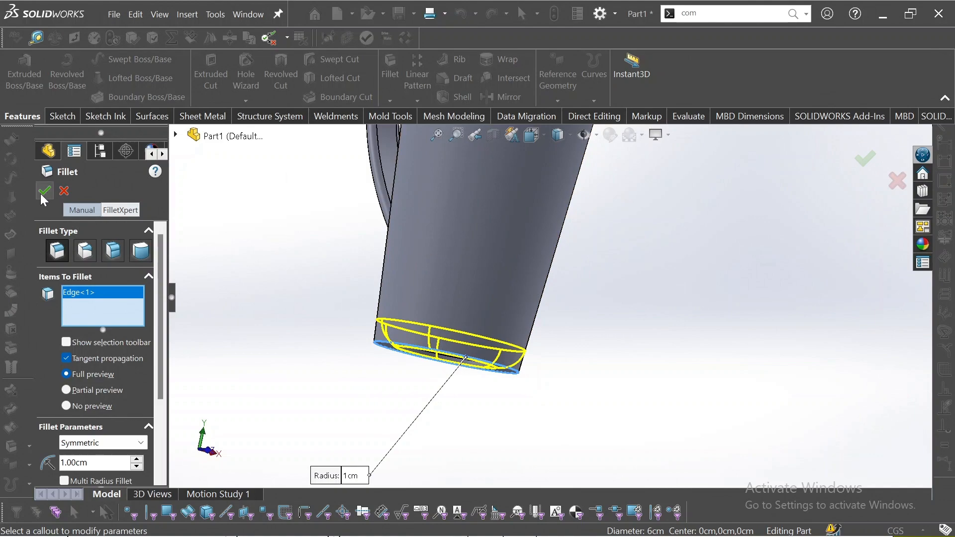
- Try to add the rim edge of the bottom recess to the 1 cm fillet
{"action": "scroll", "coordinate": [415, 326], "scroll_direction": "up", "scroll_amount": 4}
{"action": "middle_click_drag", "start_coordinate": [576, 334], "coordinate": [597, 253]}
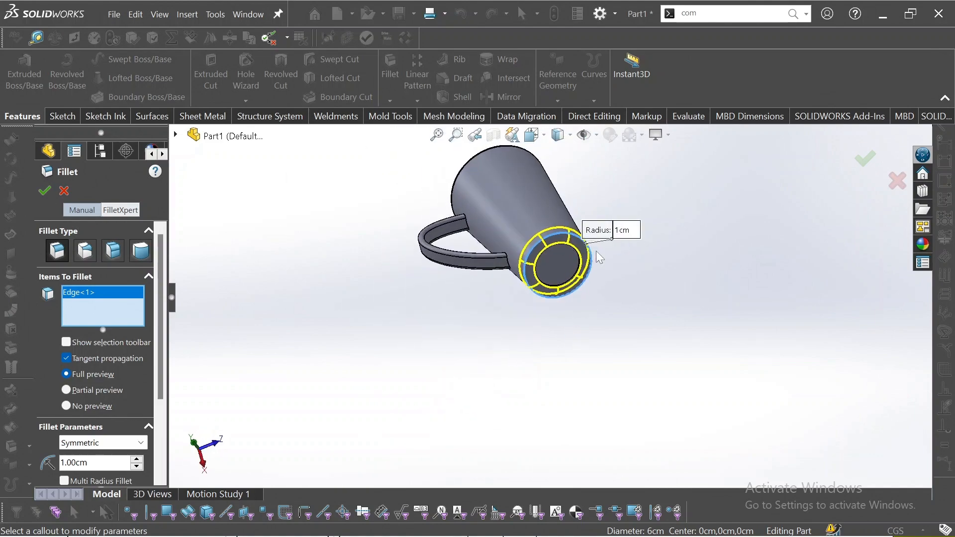
{"action": "scroll", "coordinate": [547, 251], "scroll_direction": "down", "scroll_amount": 6}
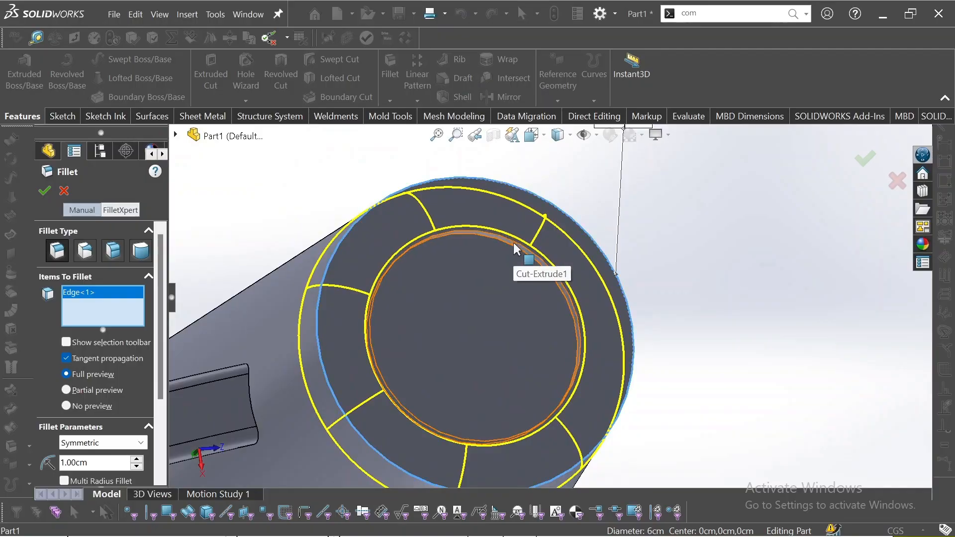
{"action": "left_click", "coordinate": [514, 242]}
{"action": "left_click", "coordinate": [513, 242]}
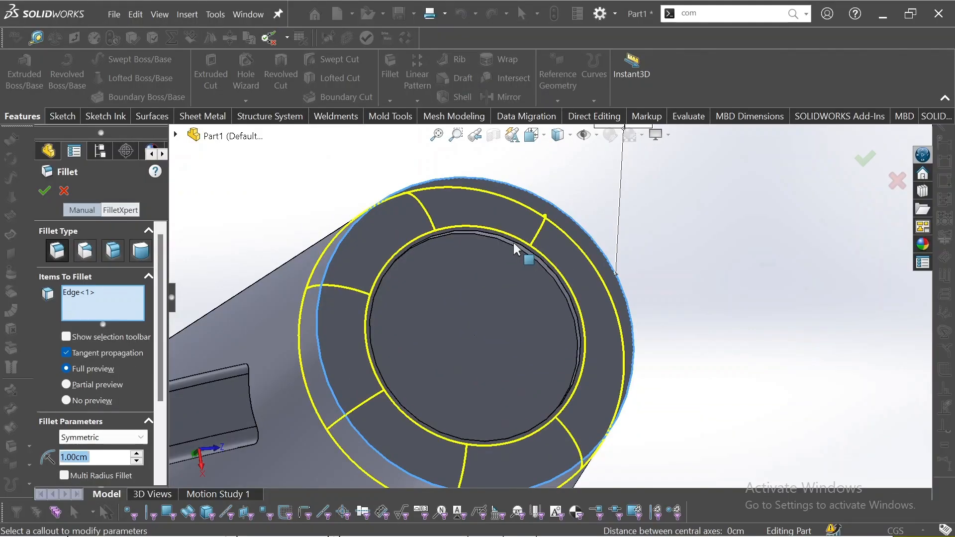
{"action": "scroll", "coordinate": [513, 243], "scroll_direction": "down", "scroll_amount": 5}
{"action": "left_click", "coordinate": [521, 257]}
{"action": "scroll", "coordinate": [521, 257], "scroll_direction": "up", "scroll_amount": 5}
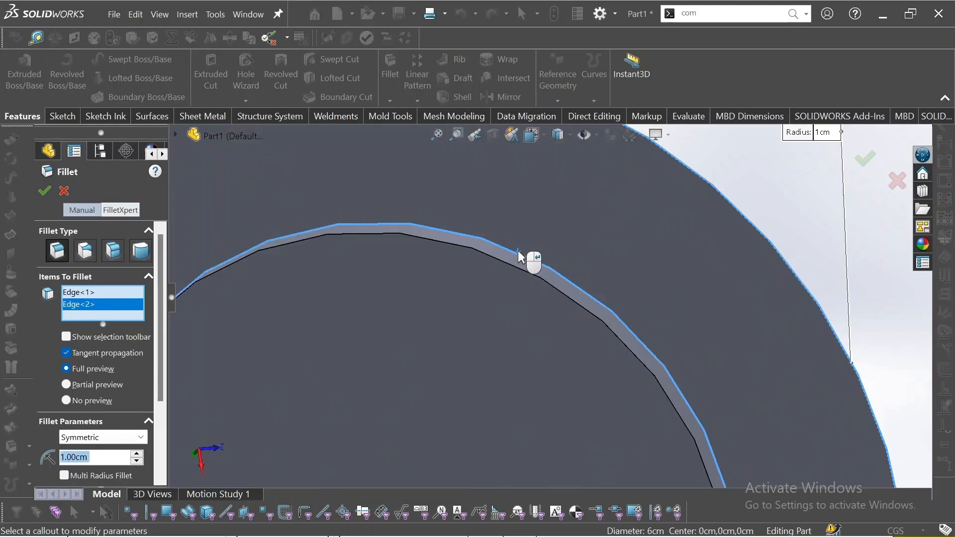
- Select the recess's floor edge instead of its rim edge and apply the 1 cm fillet together with the cup's outer bottom edge
{"action": "scroll", "coordinate": [521, 257], "scroll_direction": "down", "scroll_amount": 2}
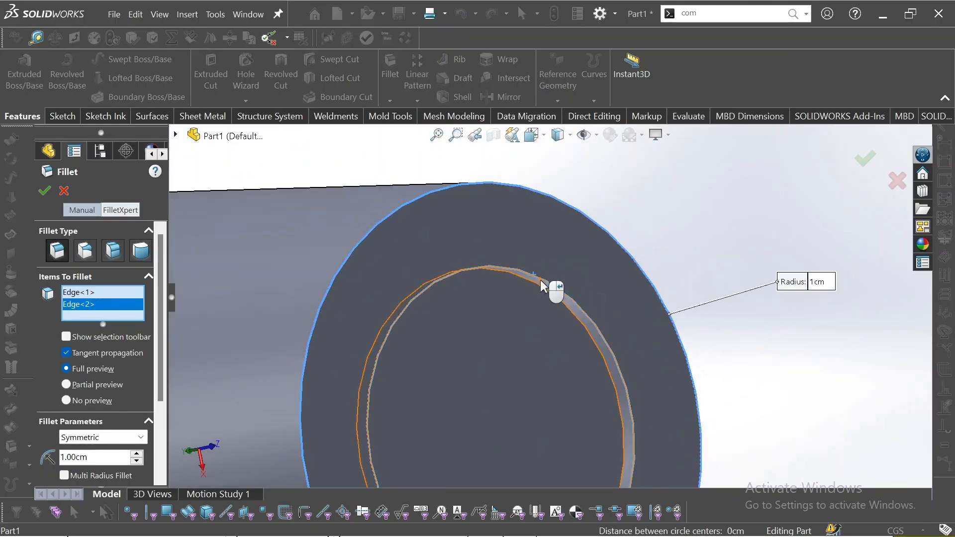
{"action": "scroll", "coordinate": [533, 291], "scroll_direction": "down", "scroll_amount": 3}
{"action": "scroll", "coordinate": [587, 308], "scroll_direction": "up", "scroll_amount": 3}
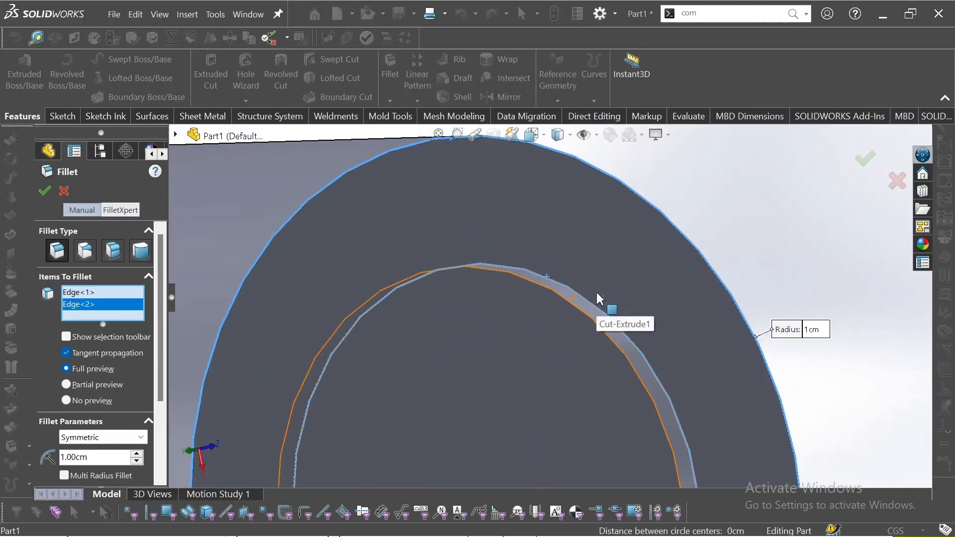
{"action": "left_click", "coordinate": [551, 285]}
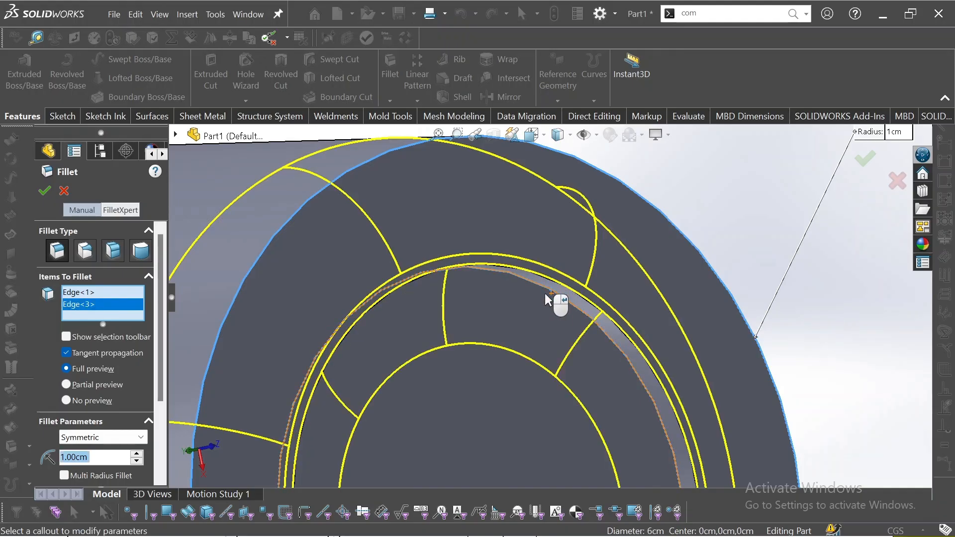
{"action": "middle_click_drag", "start_coordinate": [550, 307], "coordinate": [539, 244]}
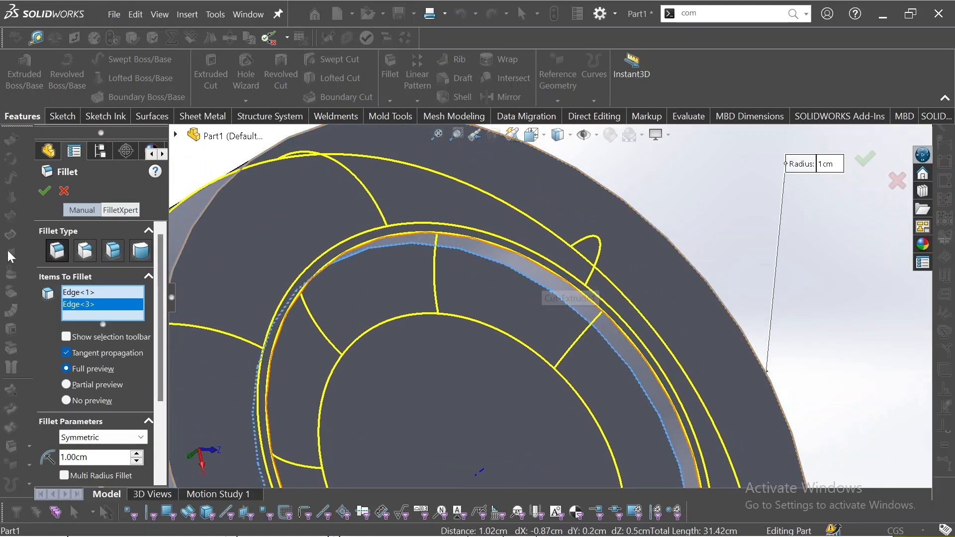
{"action": "left_click", "coordinate": [44, 191]}
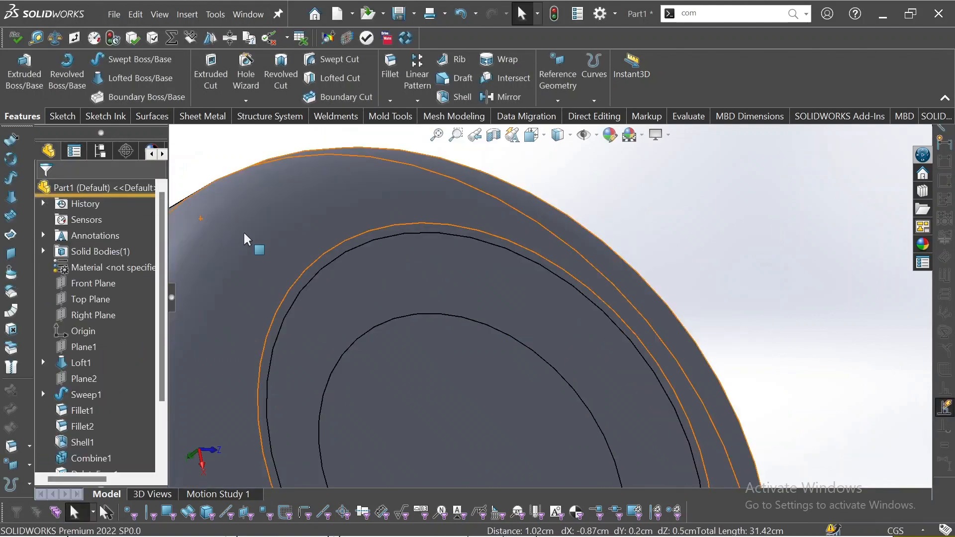
- Round the rim edge of the base recess with a separate 1 cm symmetric fillet
{"action": "mouse_move", "coordinate": [408, 262]}
{"action": "middle_mouse_down"}
{"action": "mouse_move", "coordinate": [443, 280]}
{"action": "mouse_move", "coordinate": [411, 264]}
{"action": "middle_mouse_up"}
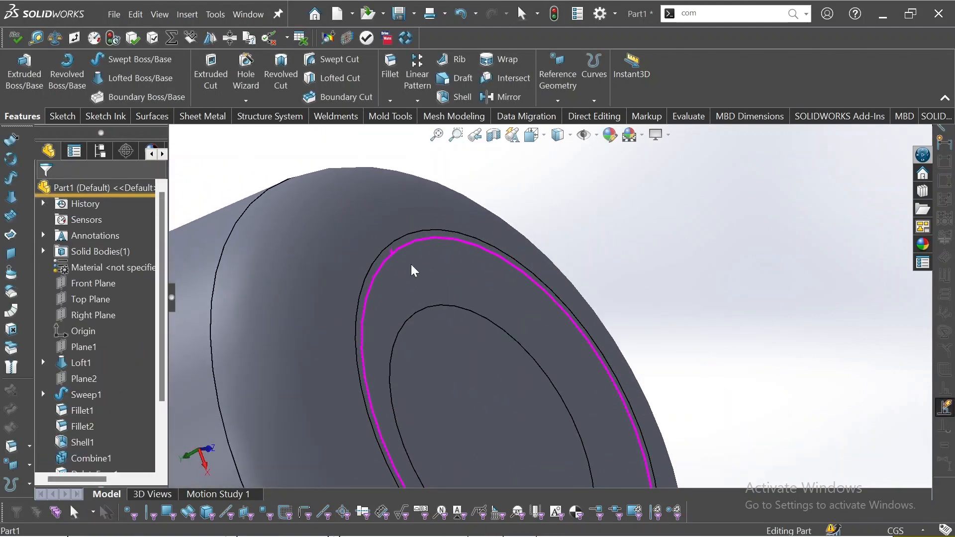
{"action": "left_click", "coordinate": [391, 69]}
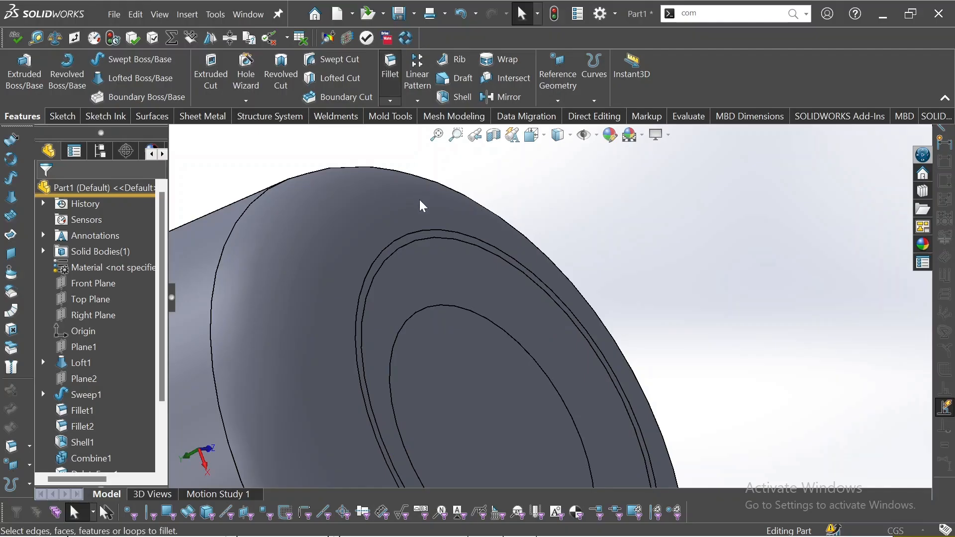
{"action": "left_click", "coordinate": [420, 238]}
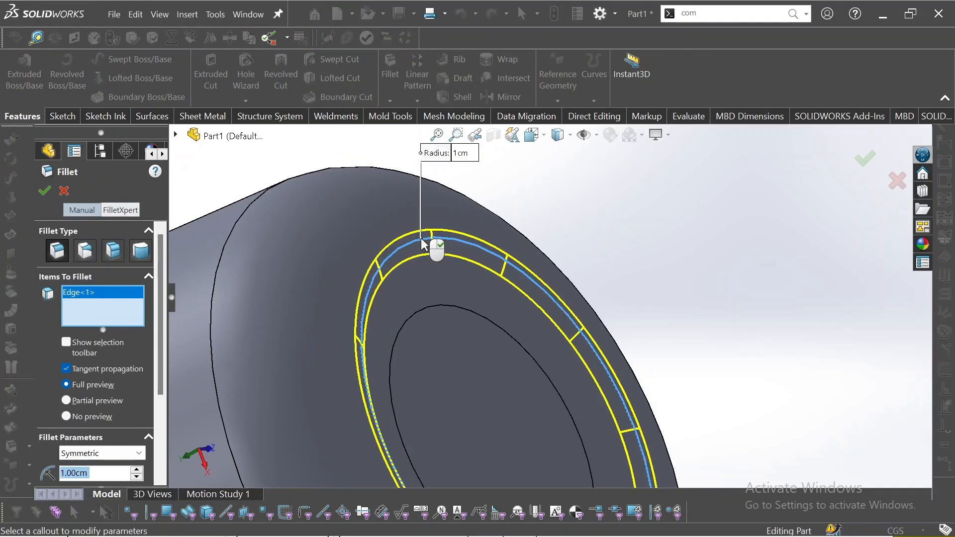
{"action": "left_click", "coordinate": [44, 192]}
- Inspect the filleted base from several angles and compare it with Detail B and the title-block mass in the reference drawing
{"action": "middle_click_drag", "start_coordinate": [351, 330], "coordinate": [428, 187]}
{"action": "key", "text": "f"}
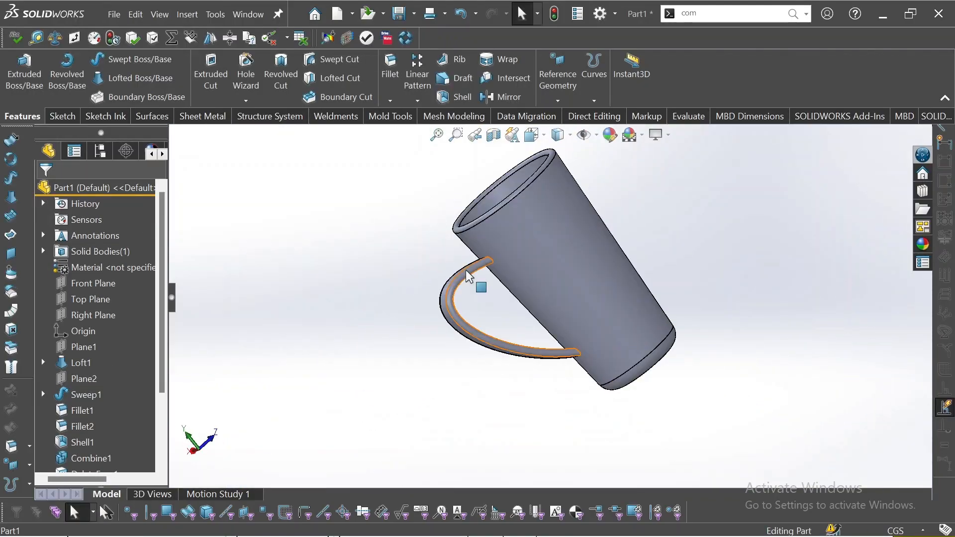
{"action": "middle_click_drag", "start_coordinate": [466, 271], "coordinate": [429, 164]}
{"action": "scroll", "coordinate": [549, 405], "scroll_direction": "down", "scroll_amount": 7}
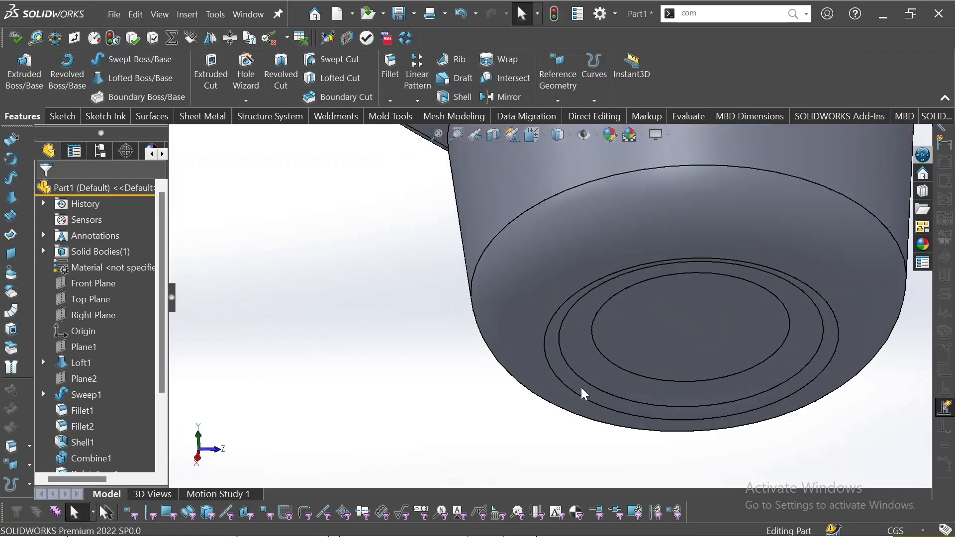
{"action": "middle_click_drag", "start_coordinate": [582, 388], "coordinate": [505, 373]}
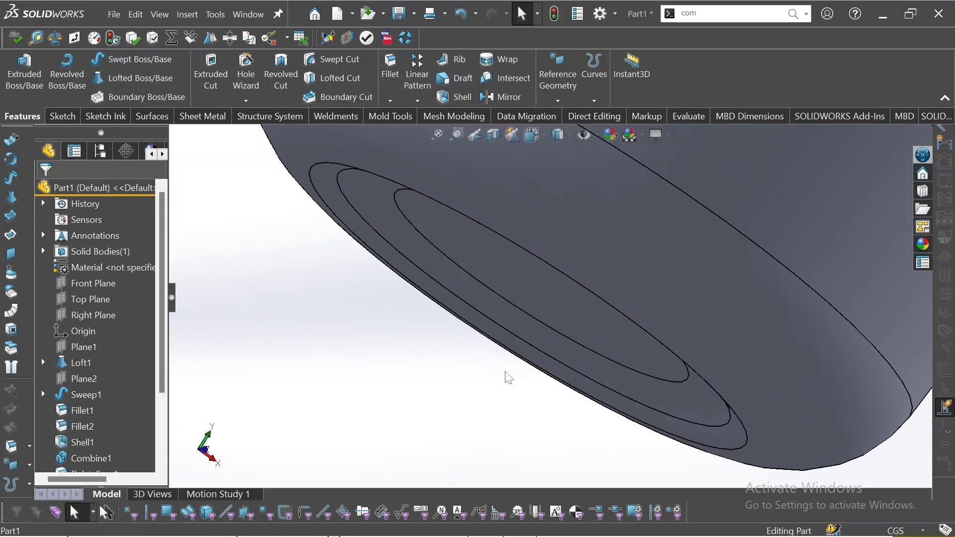
{"action": "scroll", "coordinate": [491, 401], "scroll_direction": "up", "scroll_amount": 5}
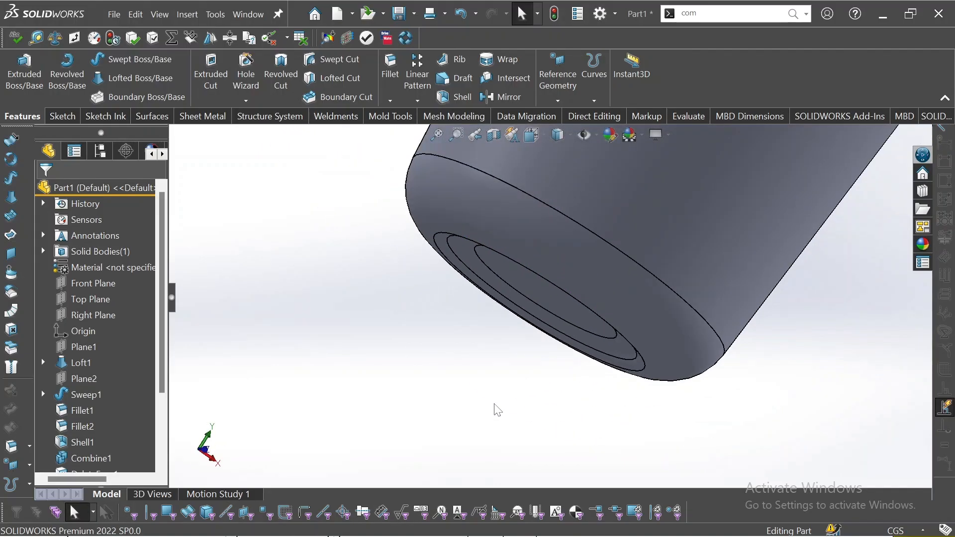
{"action": "key", "text": "alt+Tab"}
{"action": "scroll", "coordinate": [494, 393], "scroll_direction": "up", "scroll_amount": 3}
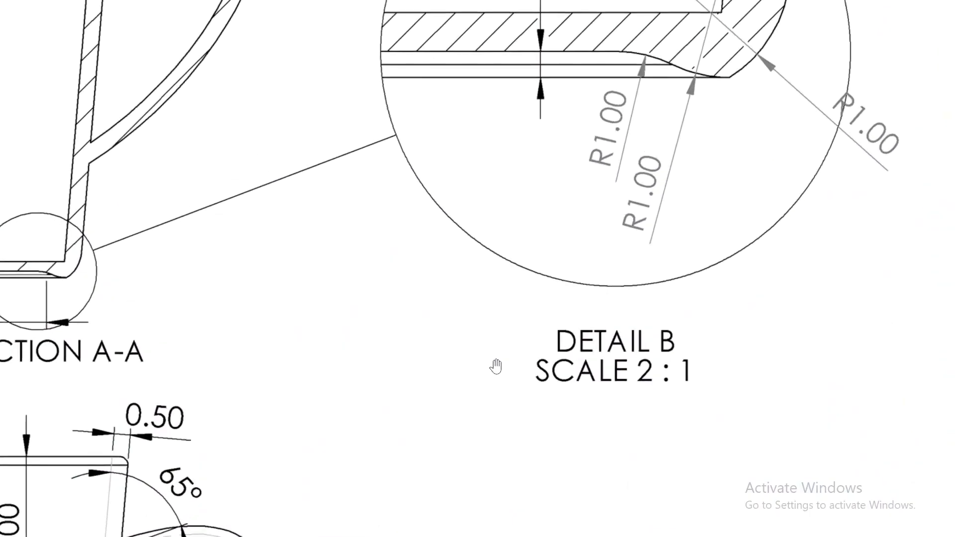
{"action": "scroll", "coordinate": [496, 366], "scroll_direction": "down", "scroll_amount": 4}
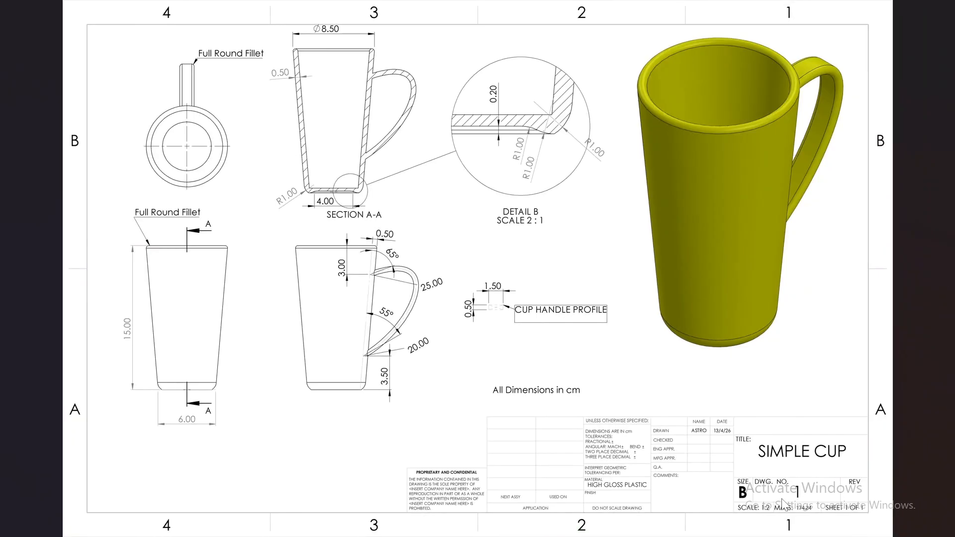
{"action": "scroll", "coordinate": [784, 503], "scroll_direction": "up", "scroll_amount": 6}
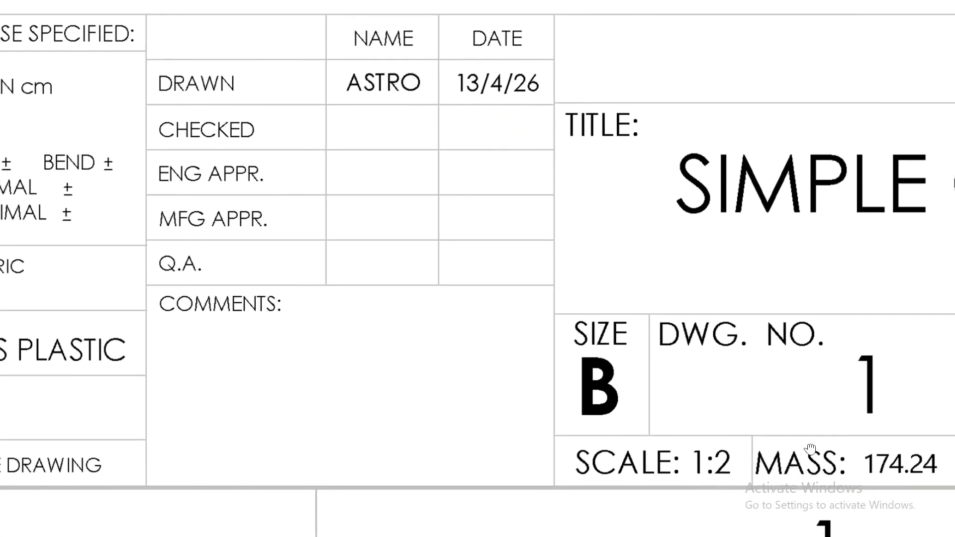
{"action": "left_click_drag", "start_coordinate": [810, 449], "coordinate": [729, 373]}
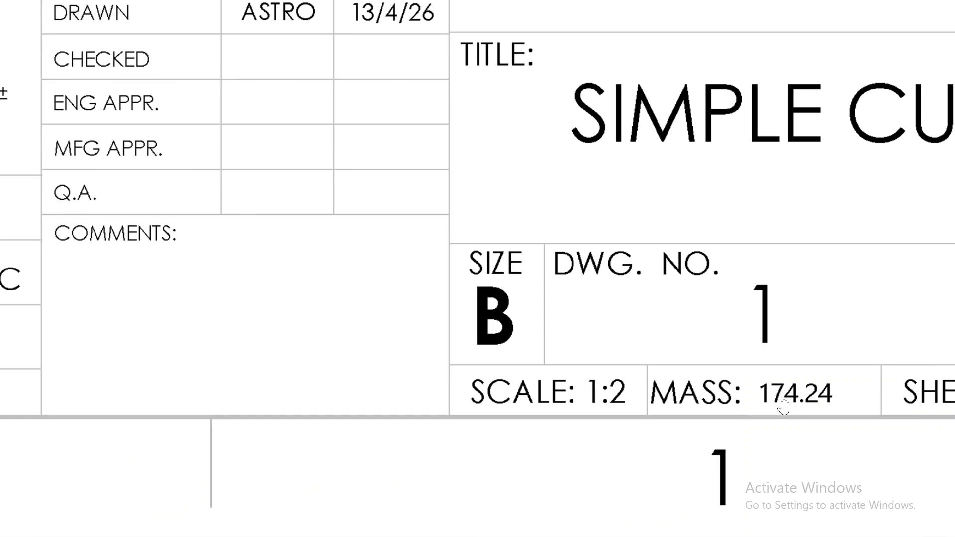
- Return to the SOLIDWORKS part and show the whole cup with its handle in an isometric view from above
{"action": "key", "text": "alt+Tab"}
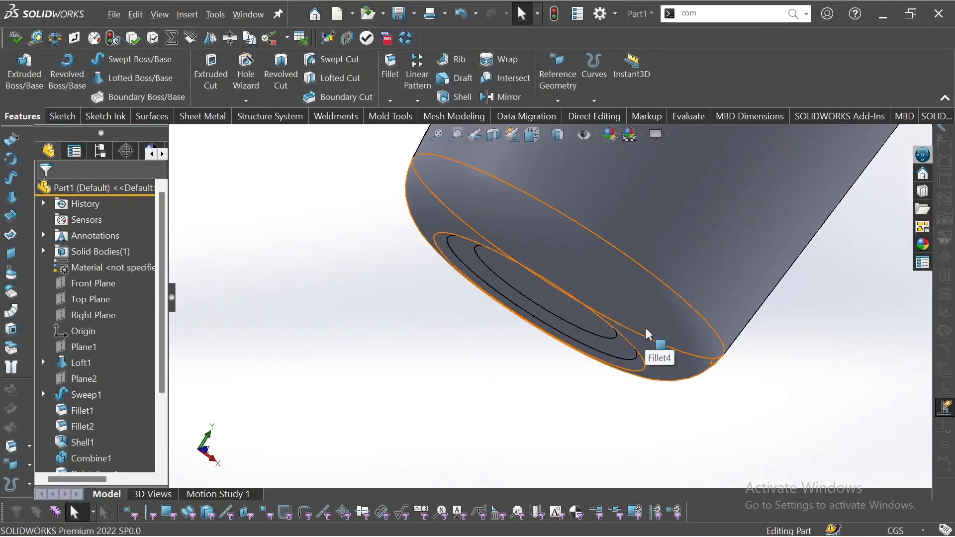
{"action": "key", "text": "alt+f"}
{"action": "left_click", "coordinate": [468, 354]}
{"action": "key", "text": "f"}
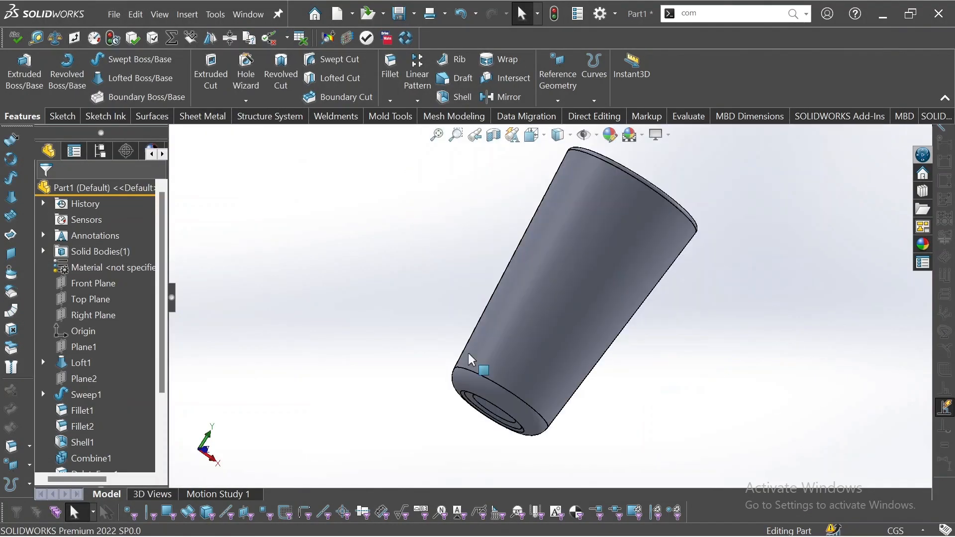
{"action": "key", "text": "space"}
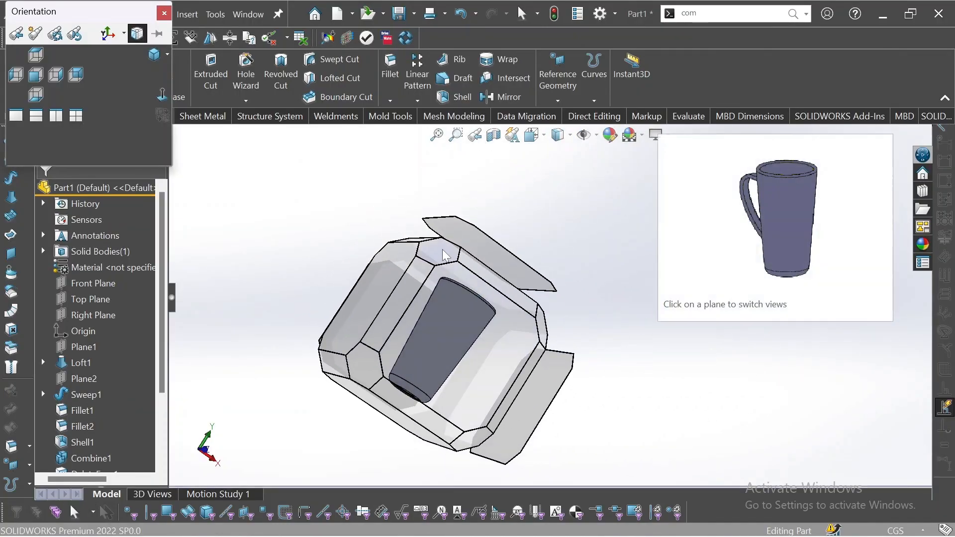
{"action": "left_click", "coordinate": [445, 255]}
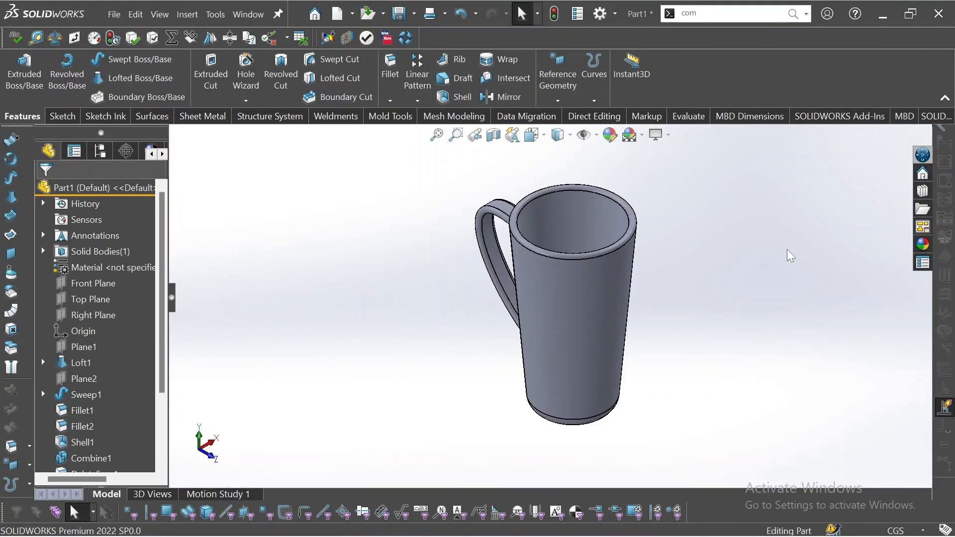
- Apply the yellow high gloss plastic appearance to the entire cup part
{"action": "left_click", "coordinate": [924, 244]}
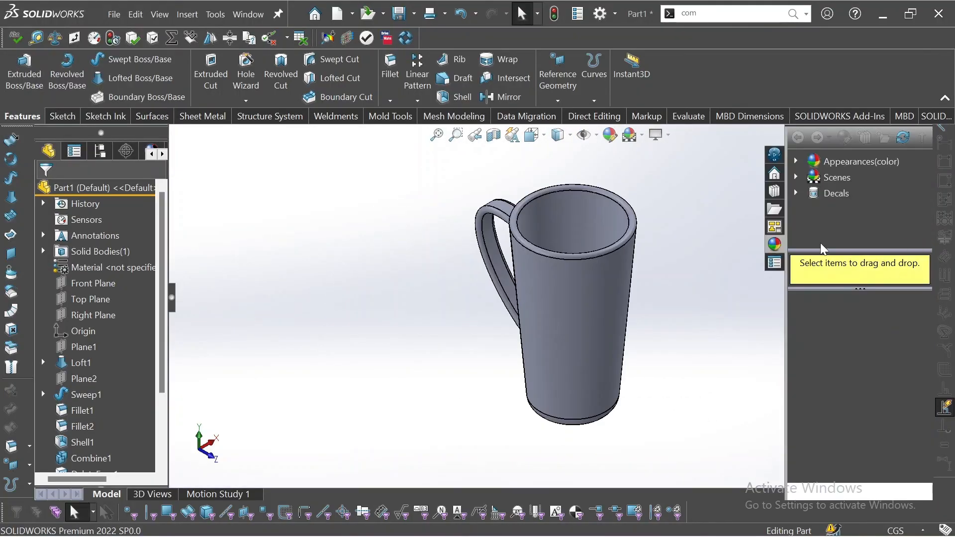
{"action": "left_click", "coordinate": [793, 159]}
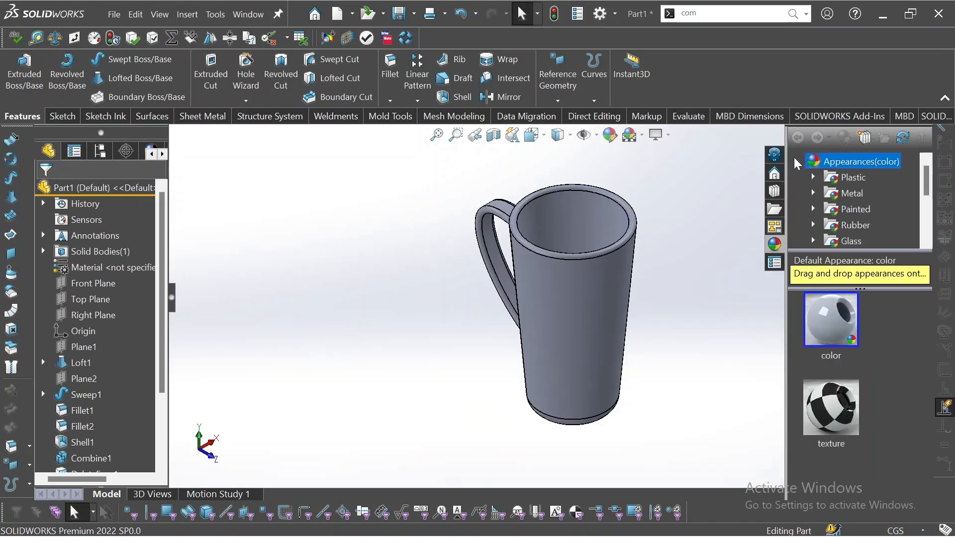
{"action": "left_click", "coordinate": [814, 208]}
{"action": "left_click", "coordinate": [814, 193]}
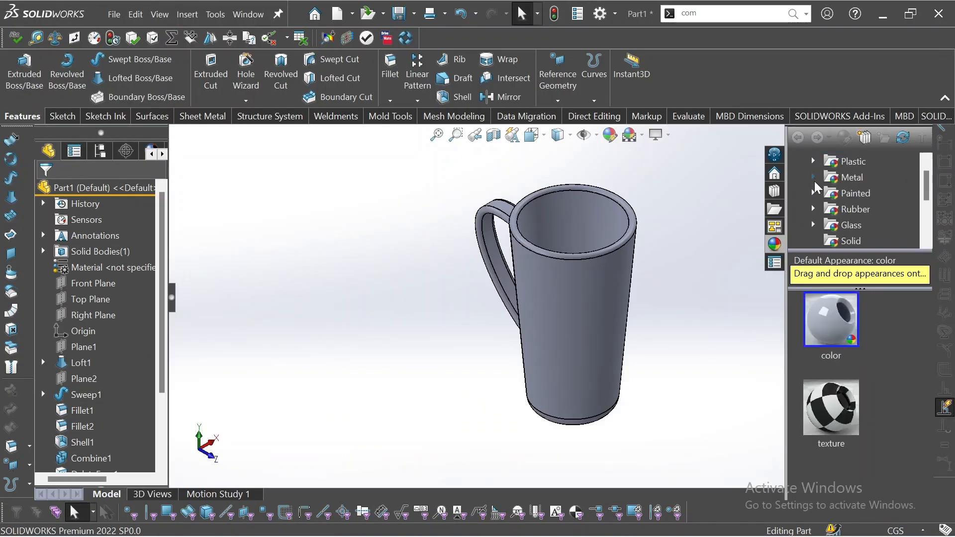
{"action": "left_click", "coordinate": [813, 161]}
{"action": "left_click", "coordinate": [876, 178]}
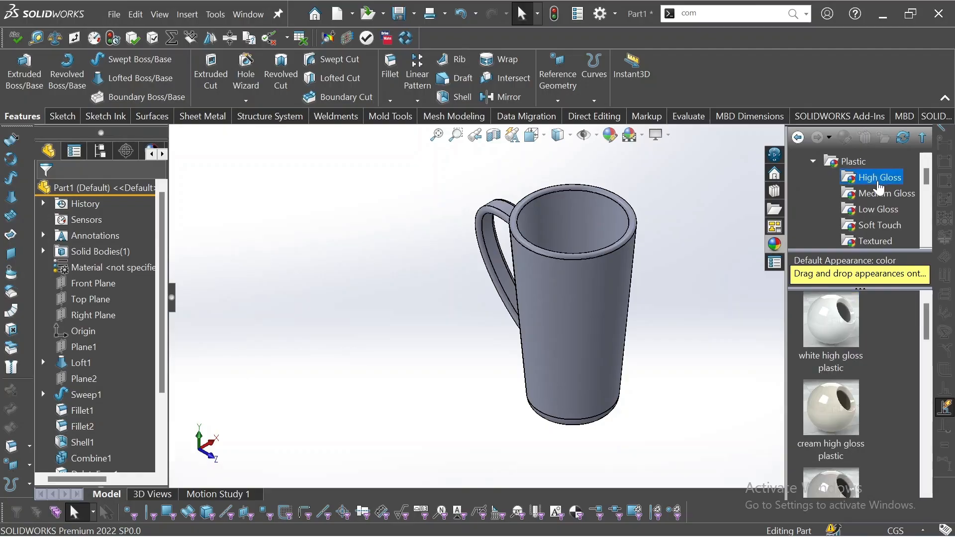
{"action": "scroll", "coordinate": [876, 368], "scroll_direction": "down", "scroll_amount": 8}
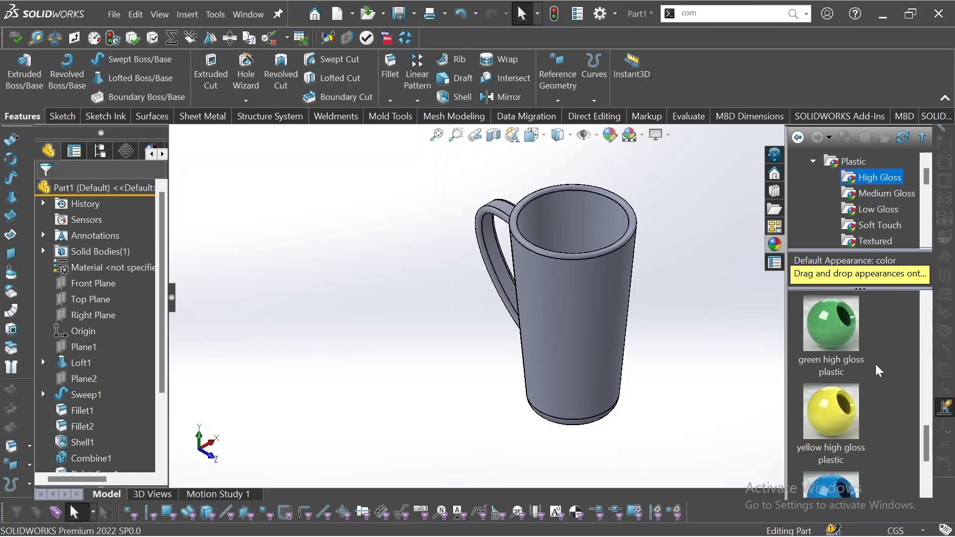
{"action": "left_click", "coordinate": [851, 319]}
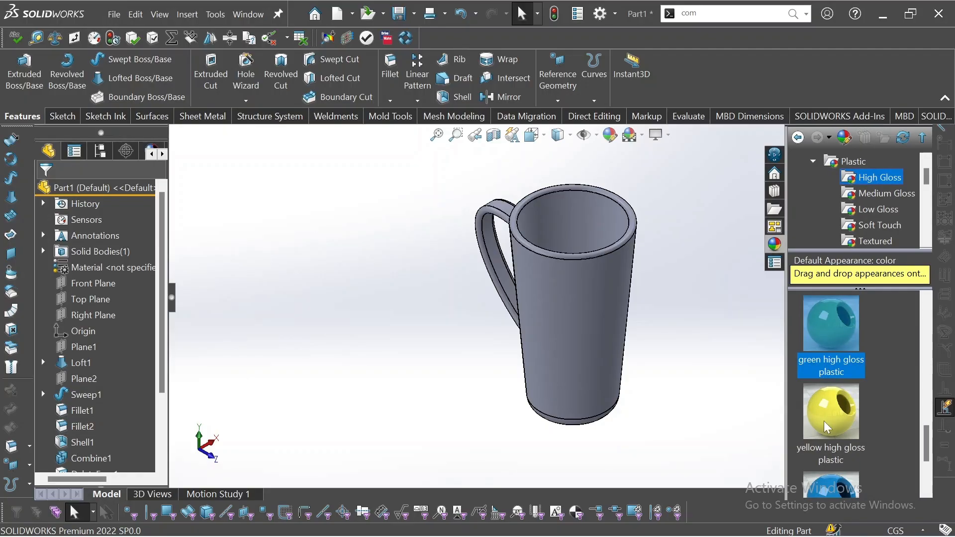
{"action": "left_click_drag", "start_coordinate": [827, 426], "coordinate": [568, 316]}
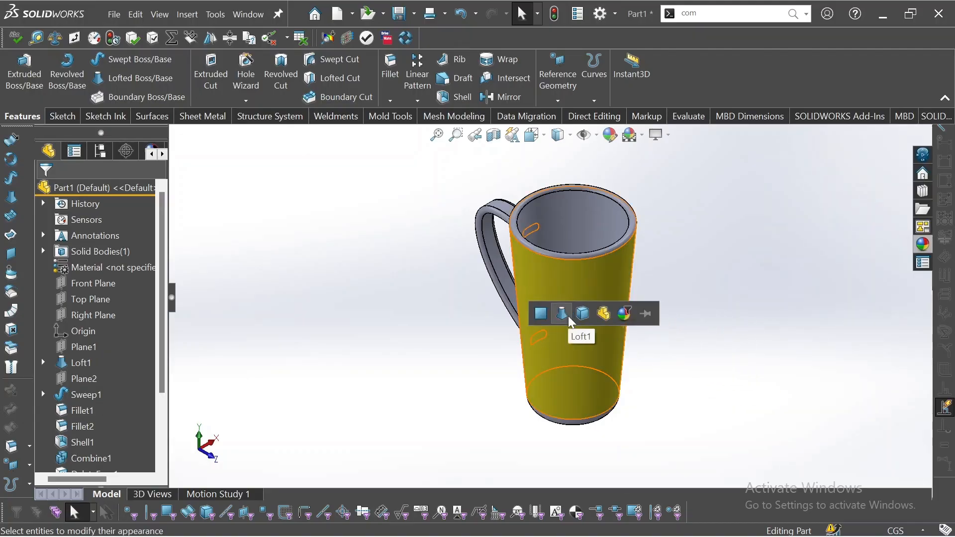
{"action": "left_click", "coordinate": [603, 314]}
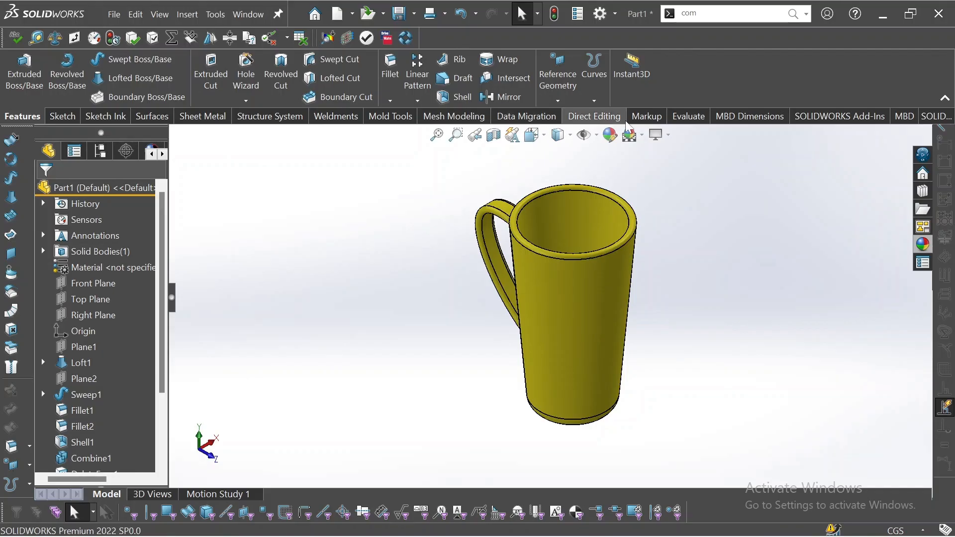
- Evaluate the cup's mass properties and compare its mass and dimensions with the reference drawing
{"action": "left_click", "coordinate": [688, 116]}
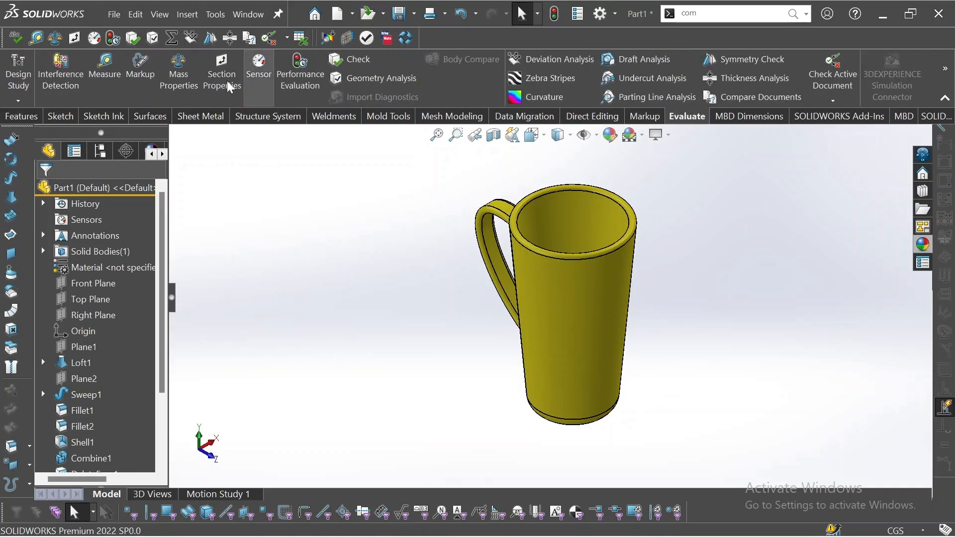
{"action": "left_click", "coordinate": [179, 73]}
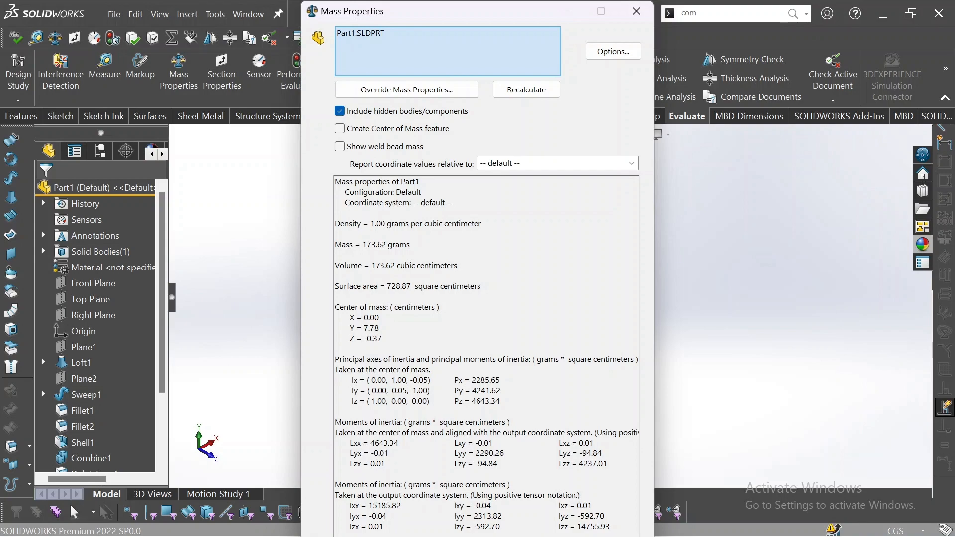
{"action": "left_click", "coordinate": [747, 294]}
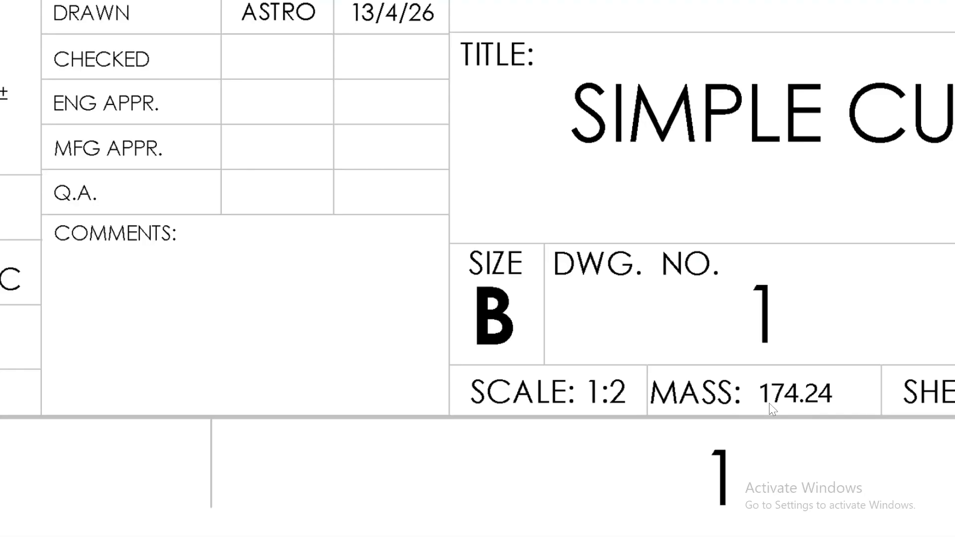
{"action": "scroll", "coordinate": [560, 313], "scroll_direction": "up", "scroll_amount": 5}
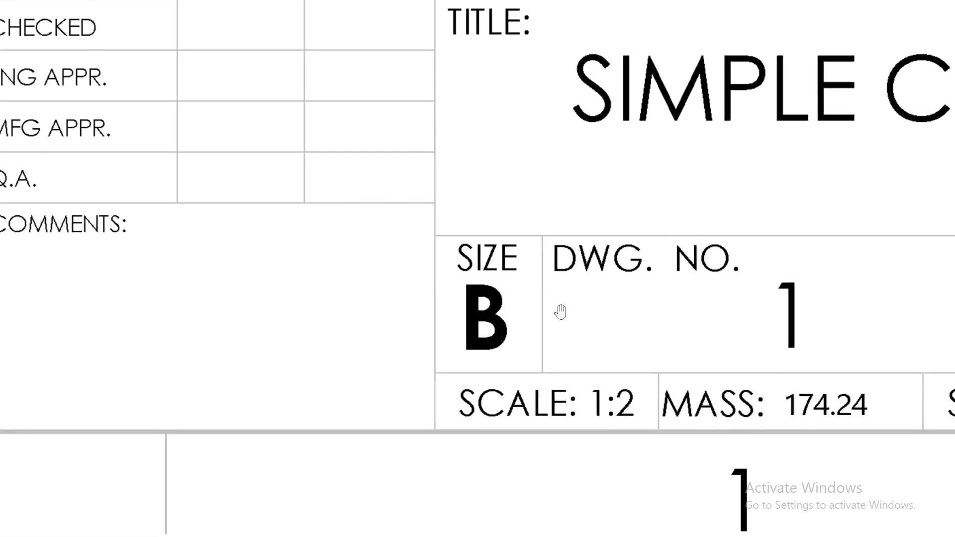
{"action": "scroll", "coordinate": [486, 233], "scroll_direction": "down", "scroll_amount": 4}
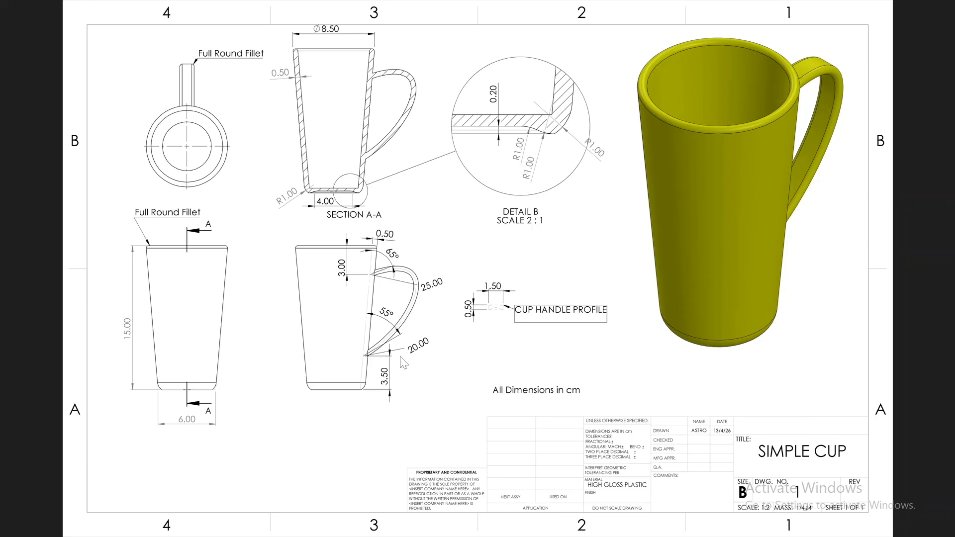
{"action": "scroll", "coordinate": [403, 356], "scroll_direction": "down", "scroll_amount": 2}
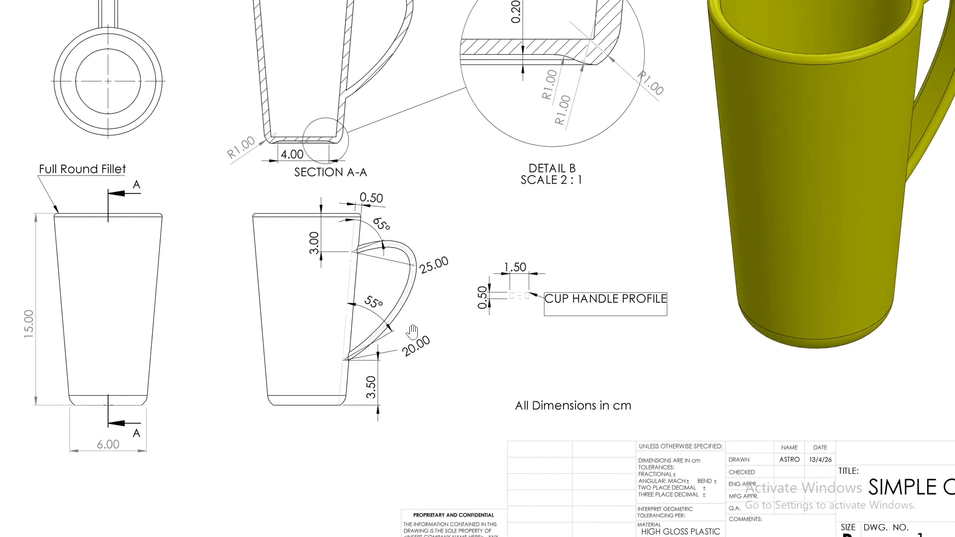
{"action": "key", "text": "f"}
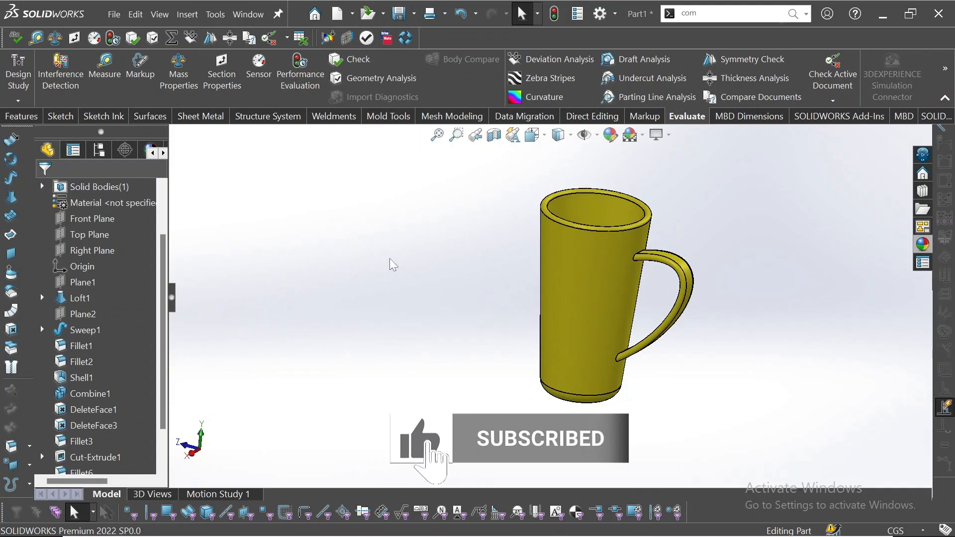
{"action": "middle_click_drag", "start_coordinate": [390, 259], "coordinate": [473, 418]}
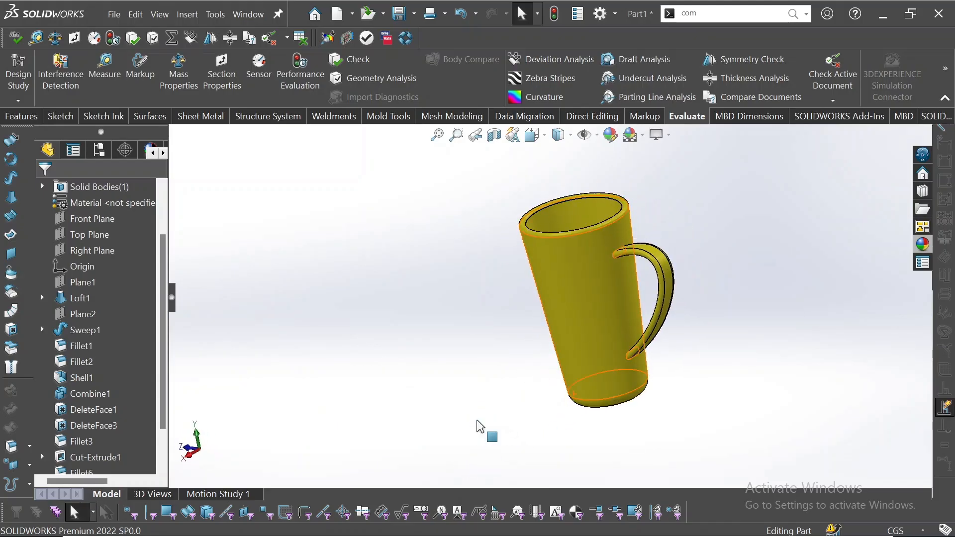